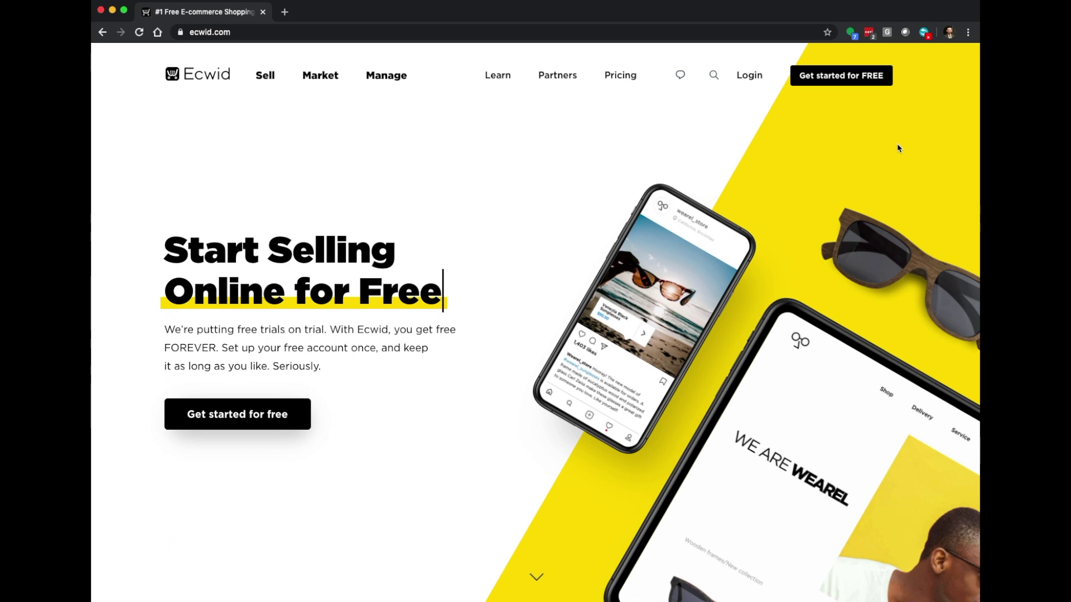
{"action": "left_click", "coordinate": [257, 31]}
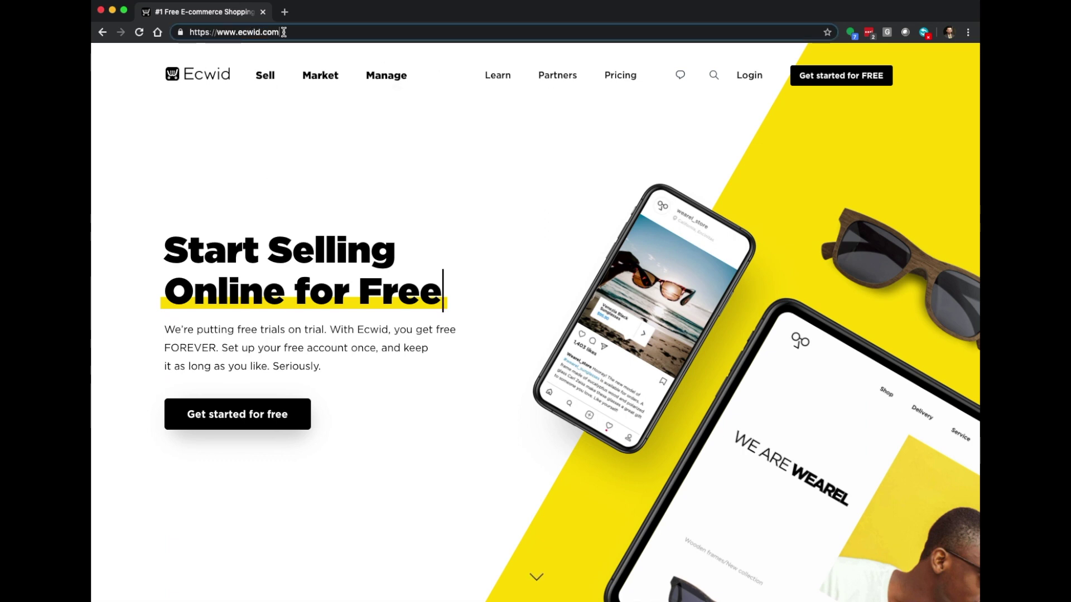
{"action": "left_click", "coordinate": [899, 148]}
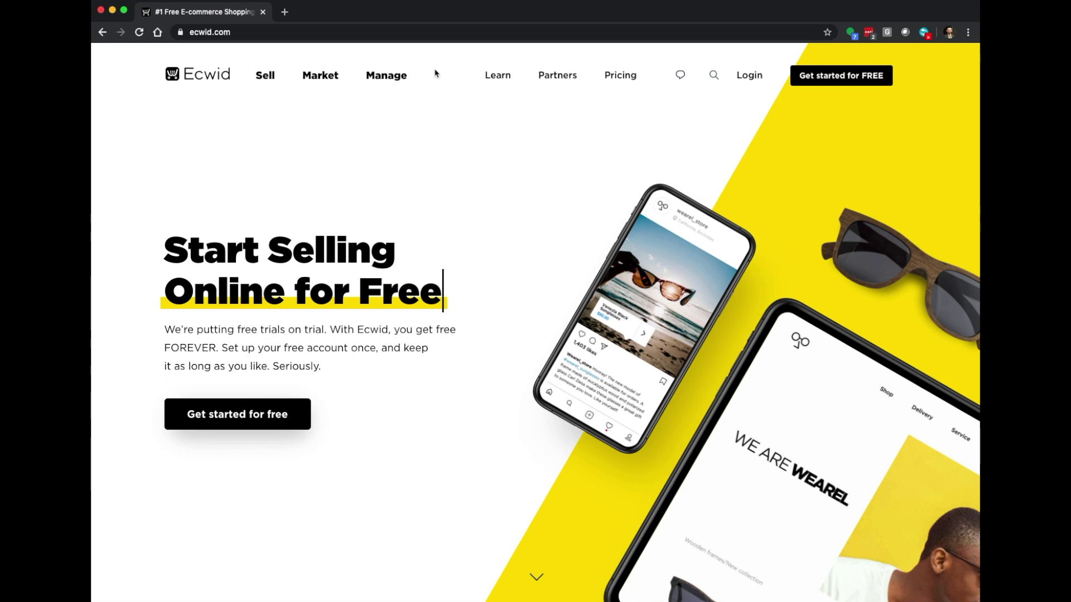
{"action": "left_click", "coordinate": [257, 32]}
{"action": "left_click", "coordinate": [257, 32]}
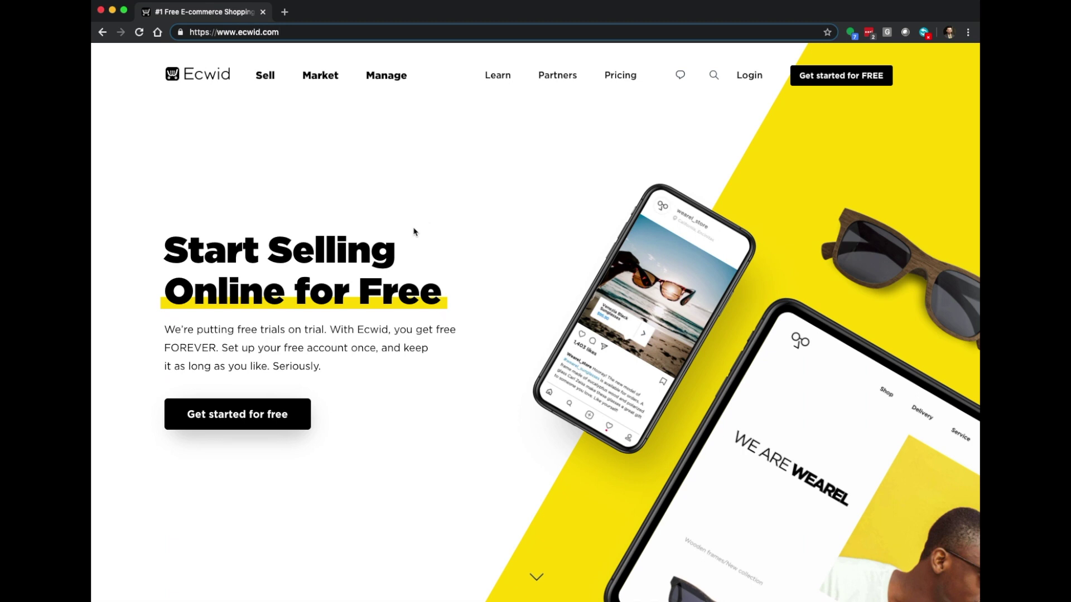
Register a free Ecwid account with the owner's full name, e-mail and account password, and proceed to the store setup
{"action": "left_click", "coordinate": [841, 83]}
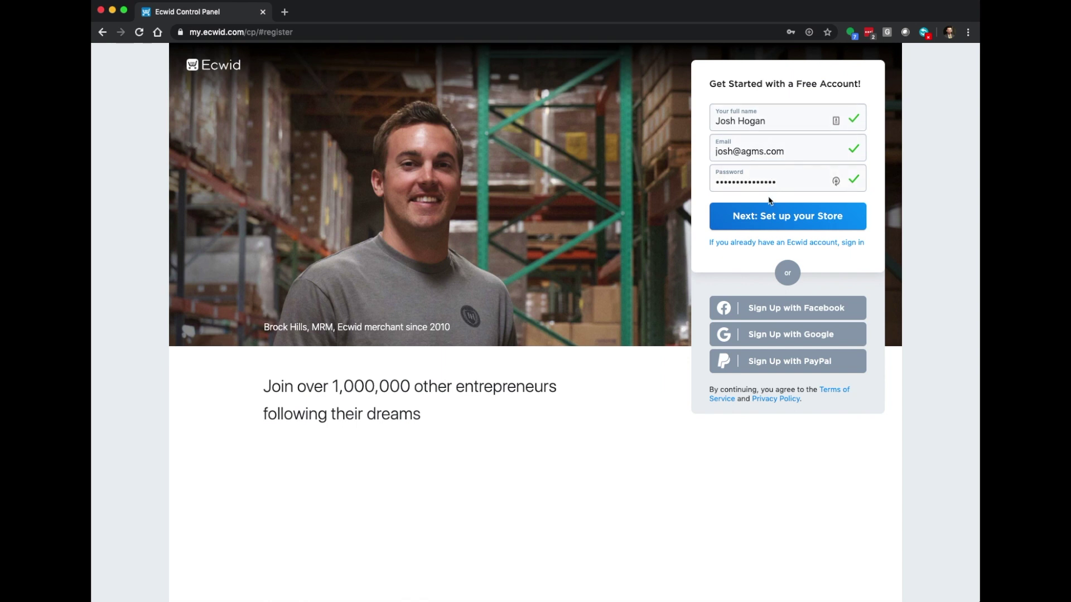
{"action": "left_click", "coordinate": [770, 217]}
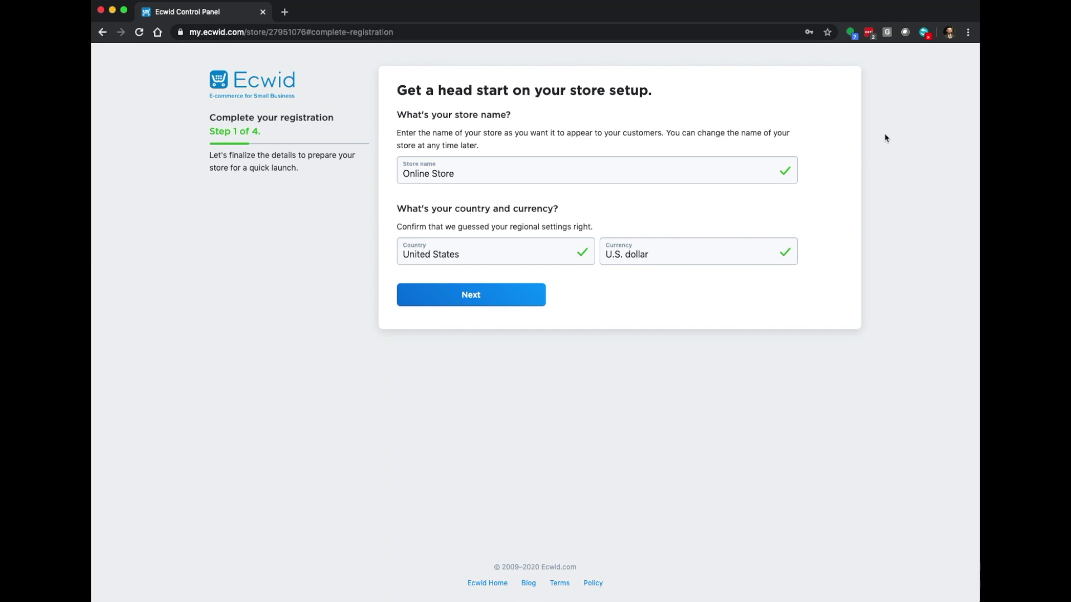
Name the store Total Records, keep United States and U.S. dollar as the regional settings, and continue the registration
{"action": "key", "text": "Tab"}
{"action": "type", "text": "Total"}
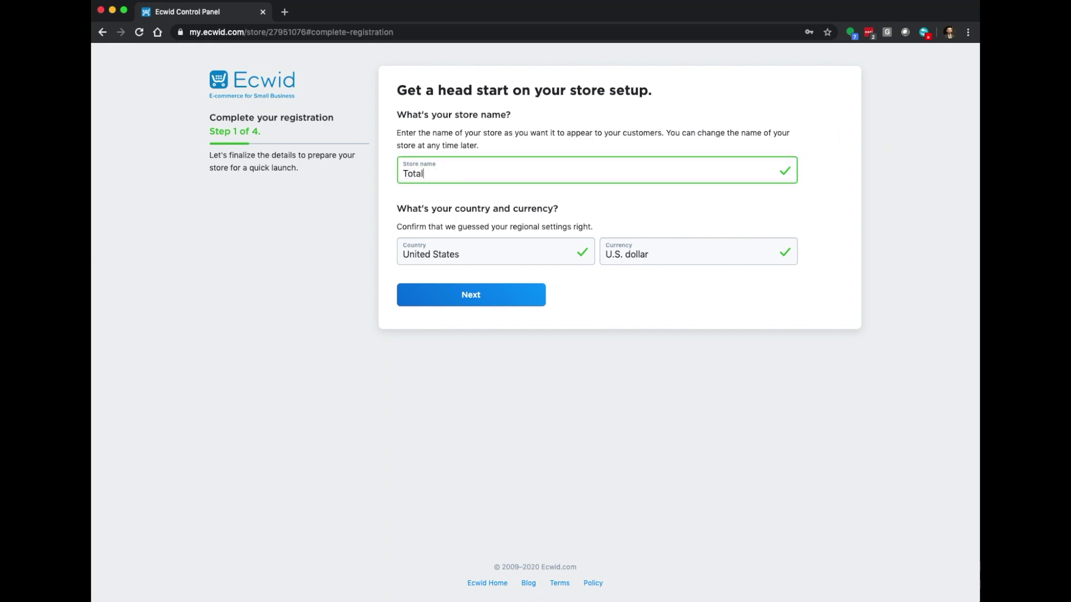
{"action": "type", "text": " Records"}
{"action": "left_click", "coordinate": [440, 300]}
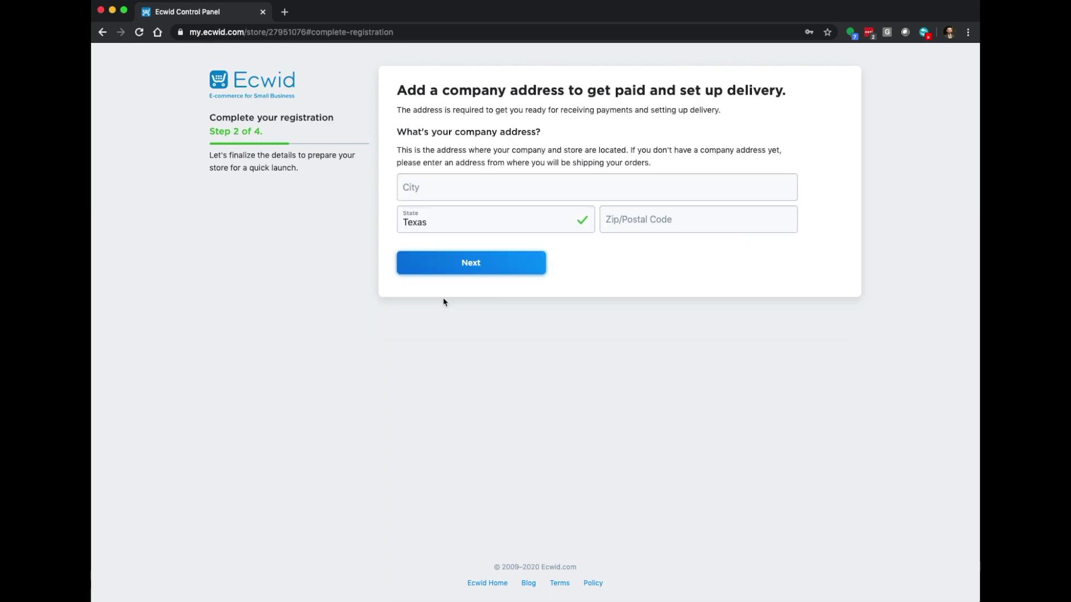
Fill in the company address with its city, state and postal code, and continue to the last registration stage
{"action": "type", "text": "75208"}
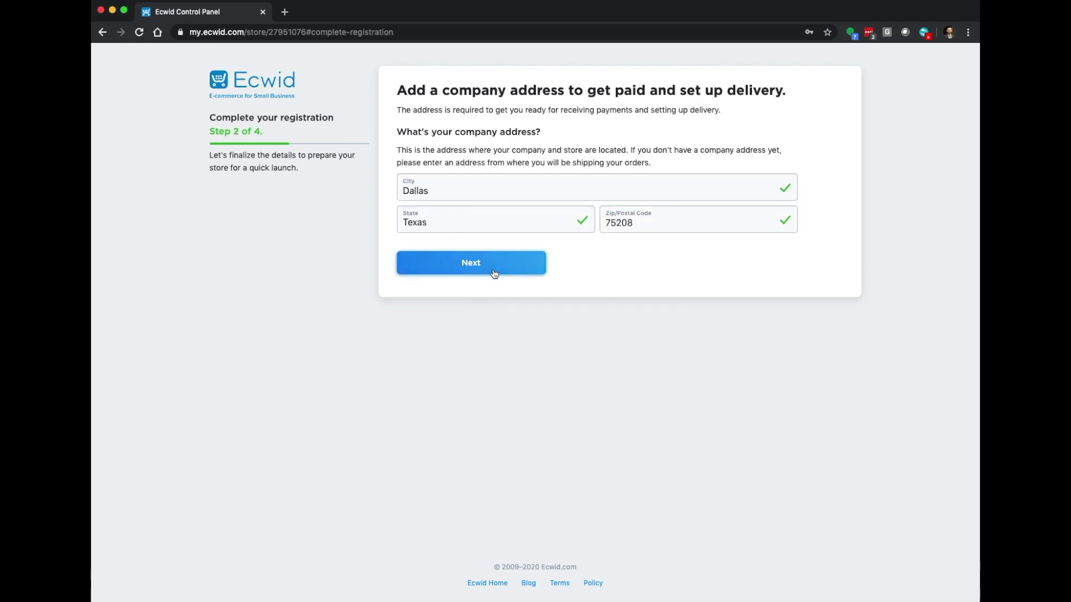
{"action": "left_click", "coordinate": [495, 269]}
{"action": "left_click", "coordinate": [487, 308]}
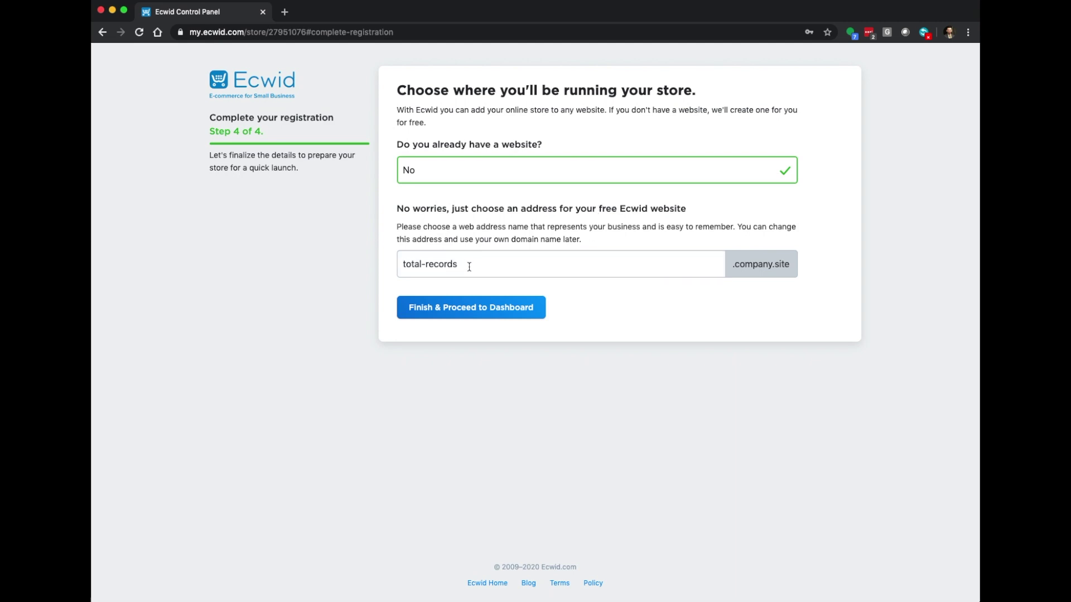
Complete the registration with no existing website and total-records.company.site as the free site address, proceeding to the dashboard
{"action": "left_click", "coordinate": [413, 264]}
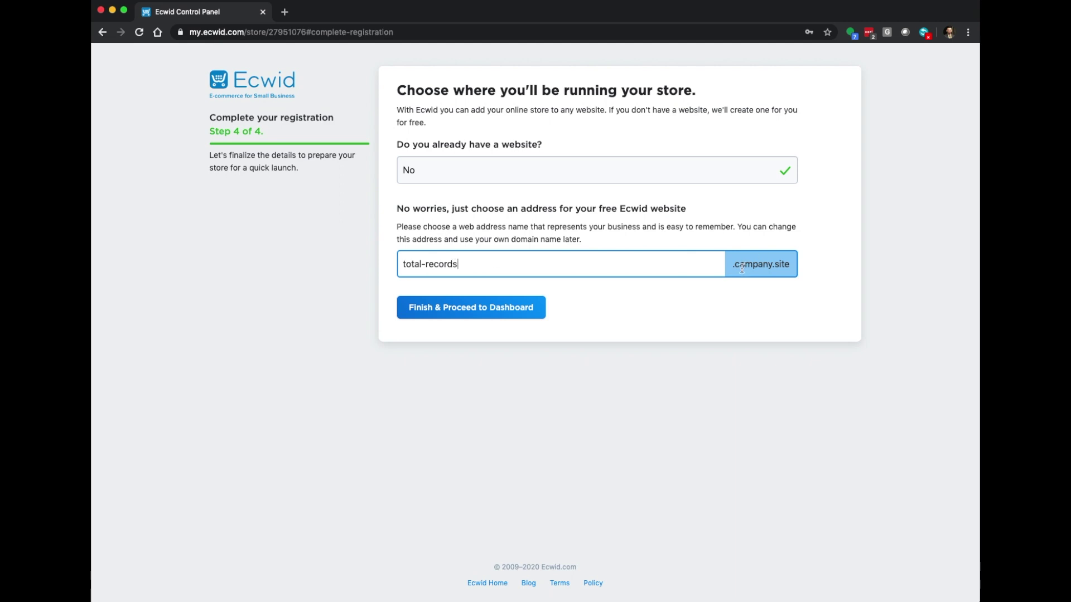
{"action": "left_click", "coordinate": [765, 299]}
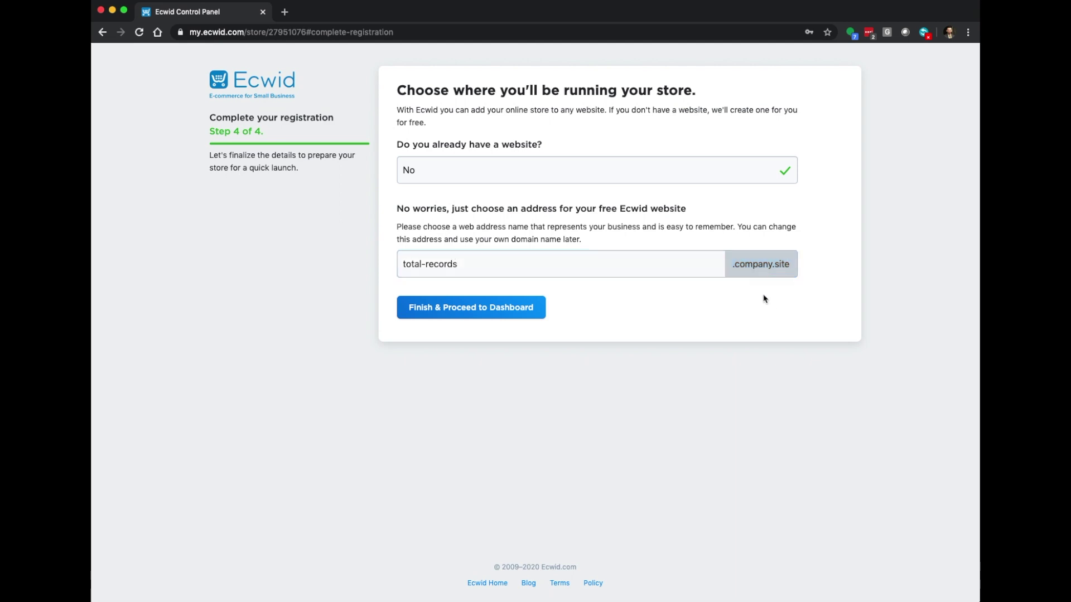
{"action": "left_click", "coordinate": [445, 311]}
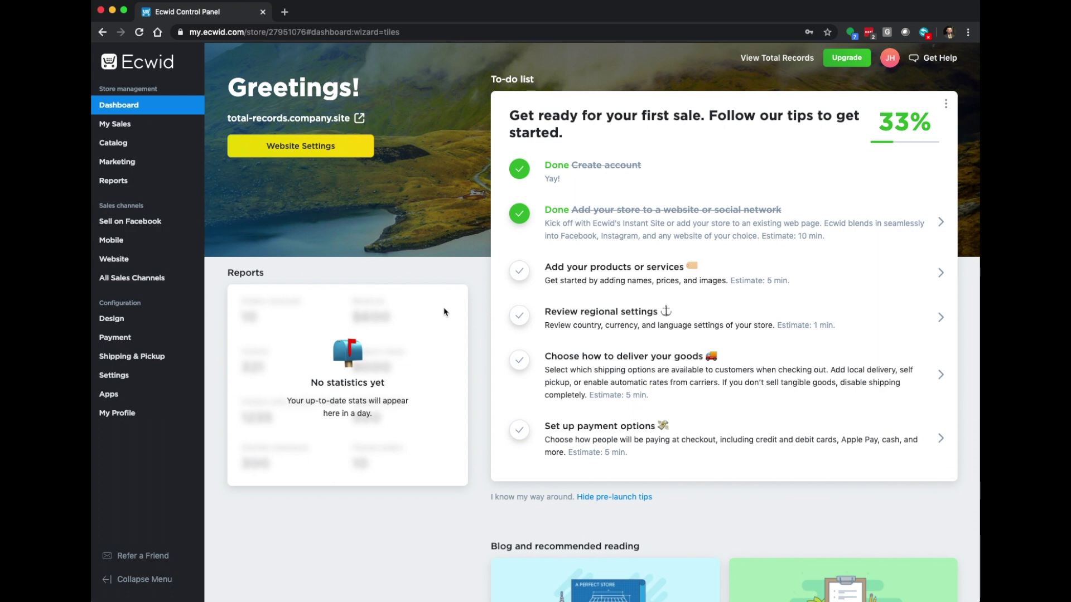
Open the total-records.company.site storefront preview and examine its cover image, header contact details and store name headline
{"action": "mouse_move", "coordinate": [179, 131]}
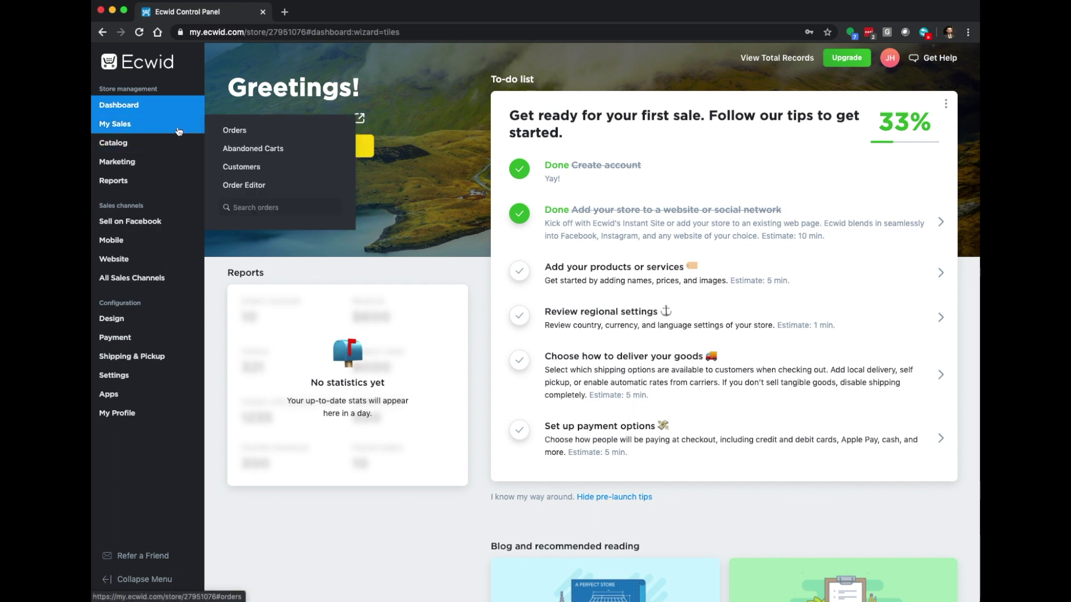
{"action": "mouse_move", "coordinate": [175, 152]}
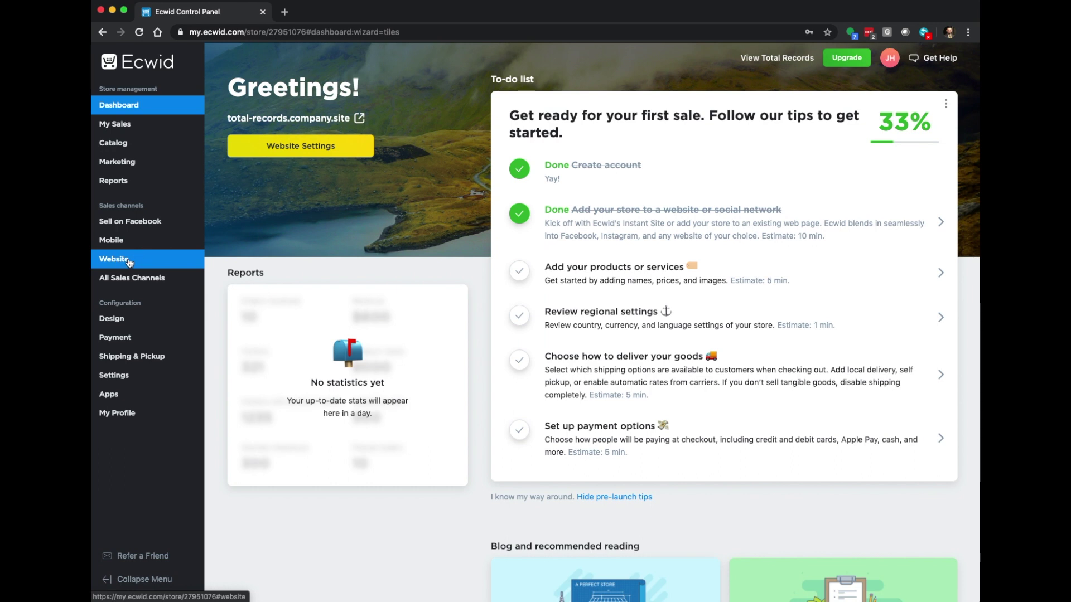
{"action": "mouse_move", "coordinate": [134, 278]}
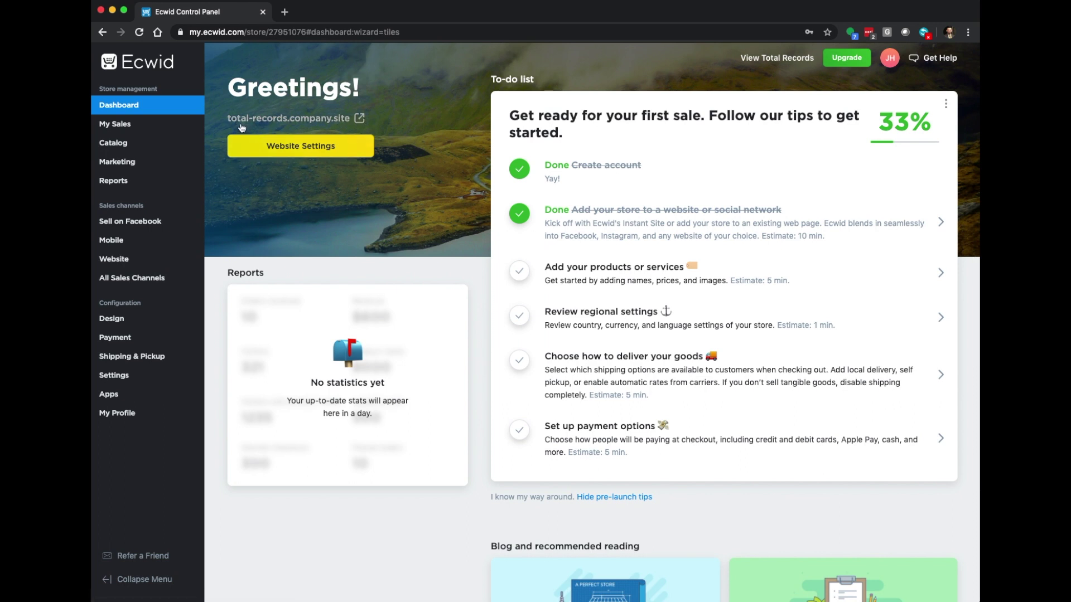
{"action": "left_click", "coordinate": [304, 119]}
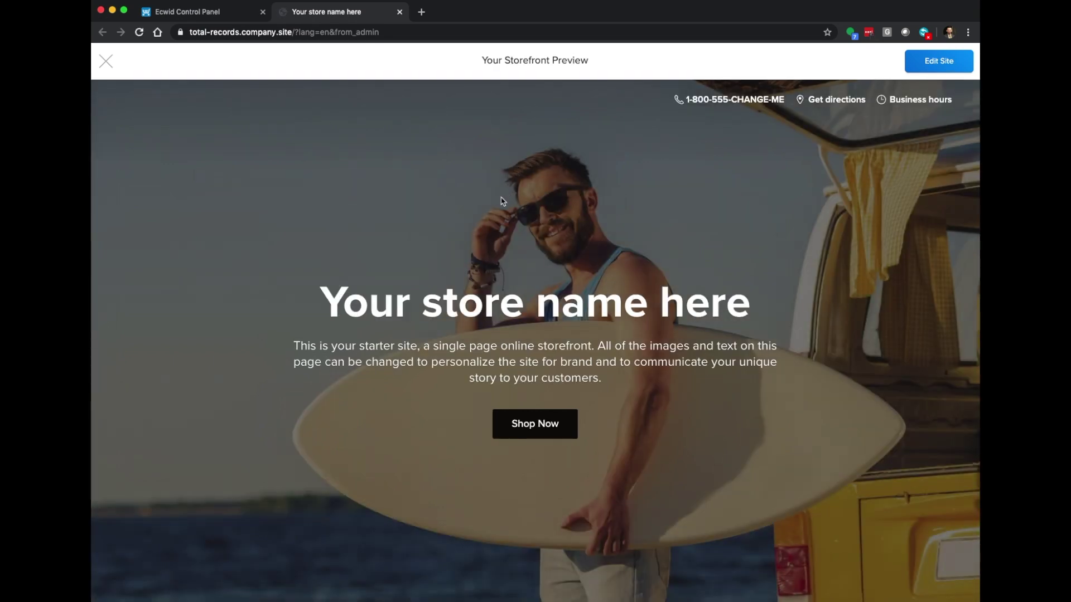
{"action": "scroll", "coordinate": [501, 203], "scroll_direction": "down", "scroll_amount": 5}
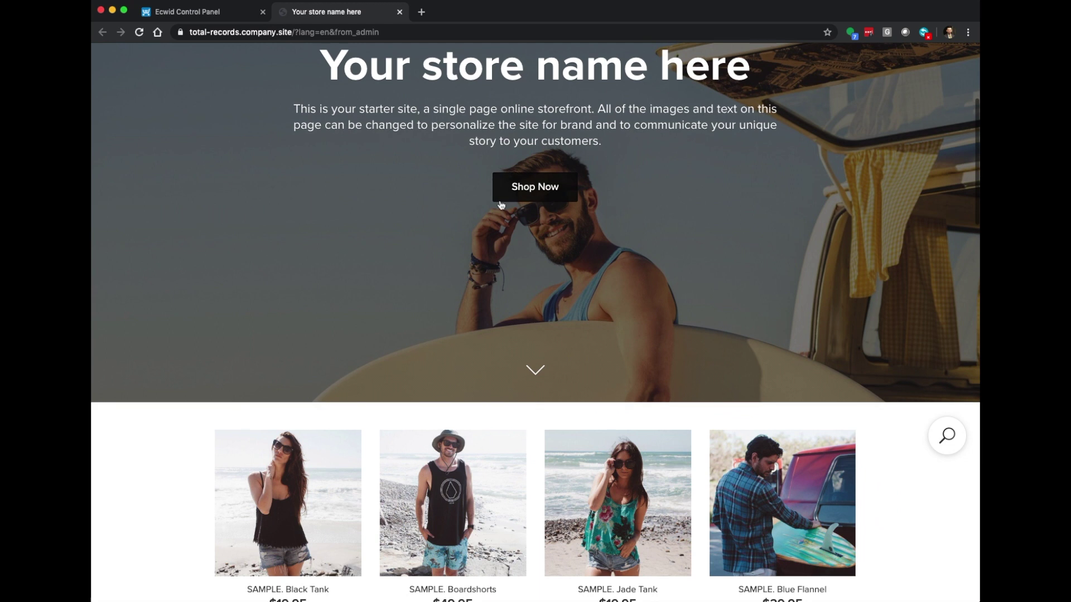
{"action": "scroll", "coordinate": [502, 204], "scroll_direction": "up", "scroll_amount": 8}
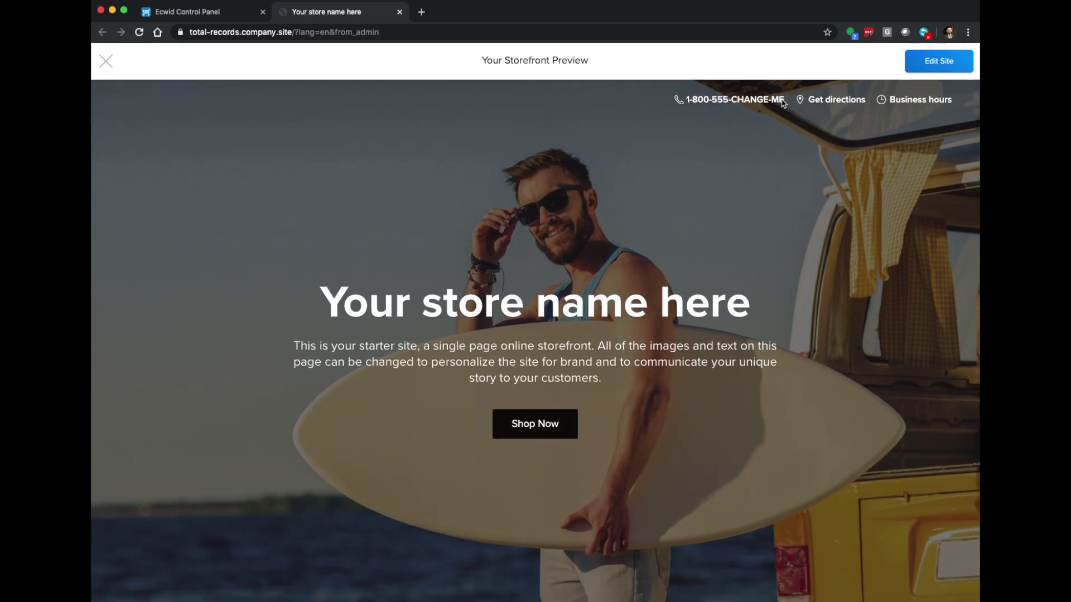
{"action": "left_click_drag", "start_coordinate": [786, 101], "coordinate": [682, 101]}
{"action": "left_click_drag", "start_coordinate": [322, 304], "coordinate": [774, 306]}
{"action": "left_click", "coordinate": [698, 207]}
Examine the storefront's sample products, Why Choose Us, testimonial, About Us, Location and Contact us sections
{"action": "left_click", "coordinate": [569, 428]}
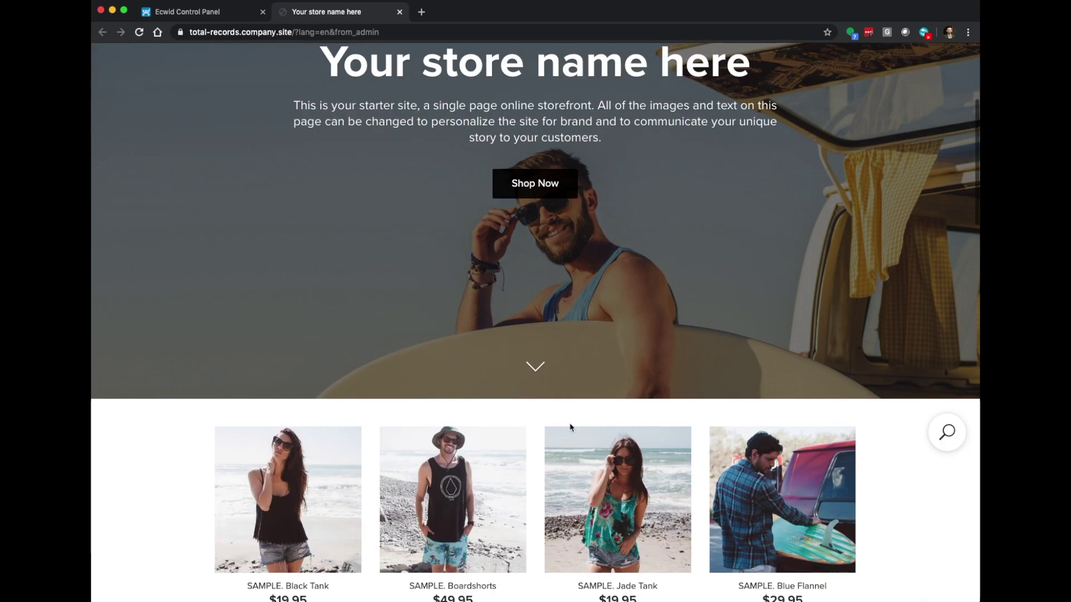
{"action": "scroll", "coordinate": [570, 428], "scroll_direction": "down", "scroll_amount": 5}
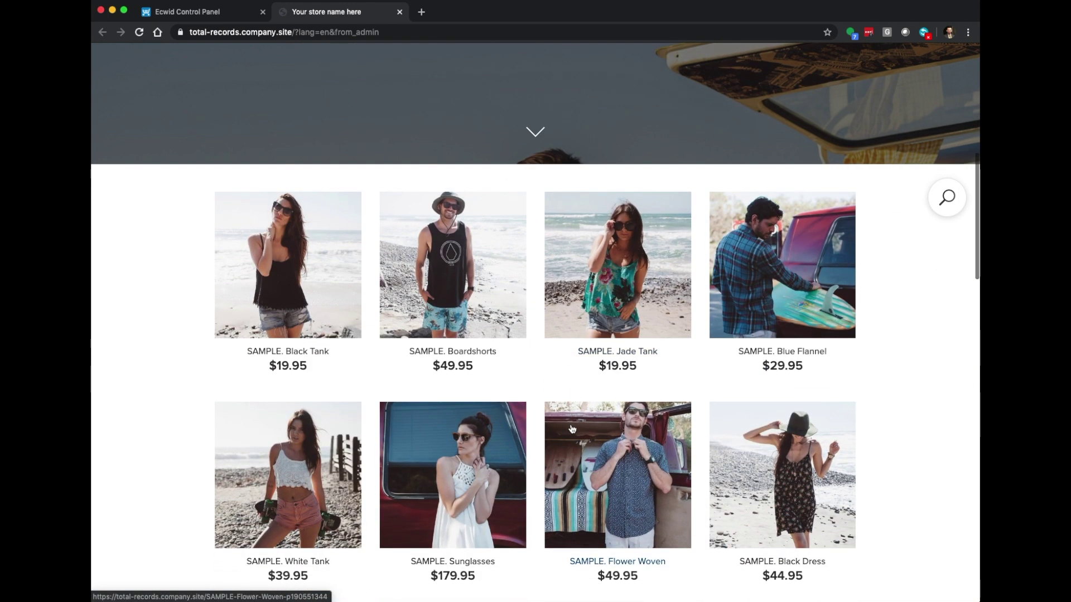
{"action": "scroll", "coordinate": [571, 428], "scroll_direction": "down", "scroll_amount": 1}
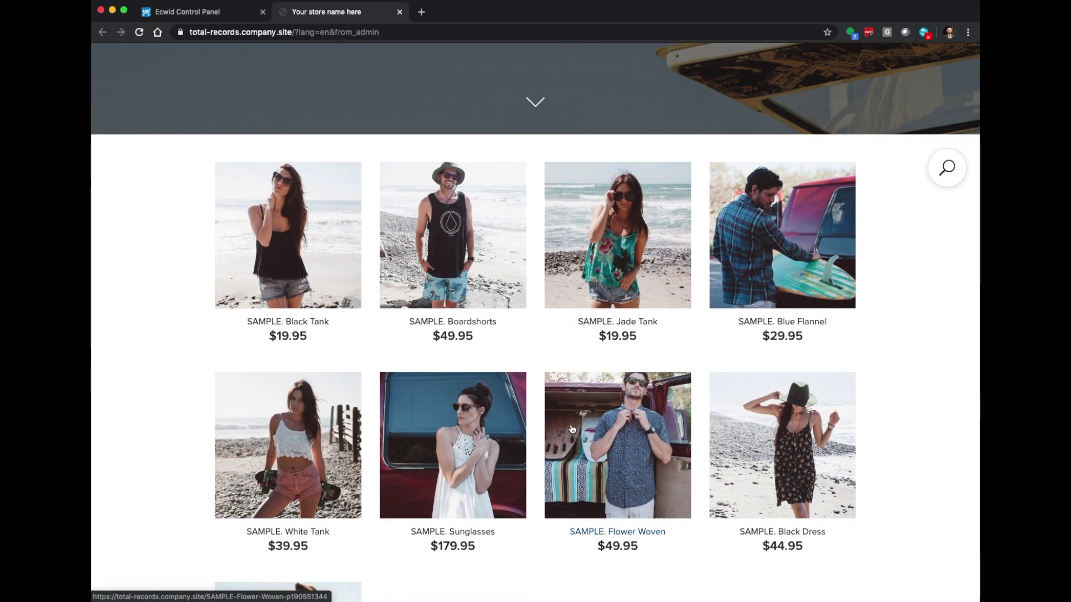
{"action": "scroll", "coordinate": [424, 385], "scroll_direction": "down", "scroll_amount": 4}
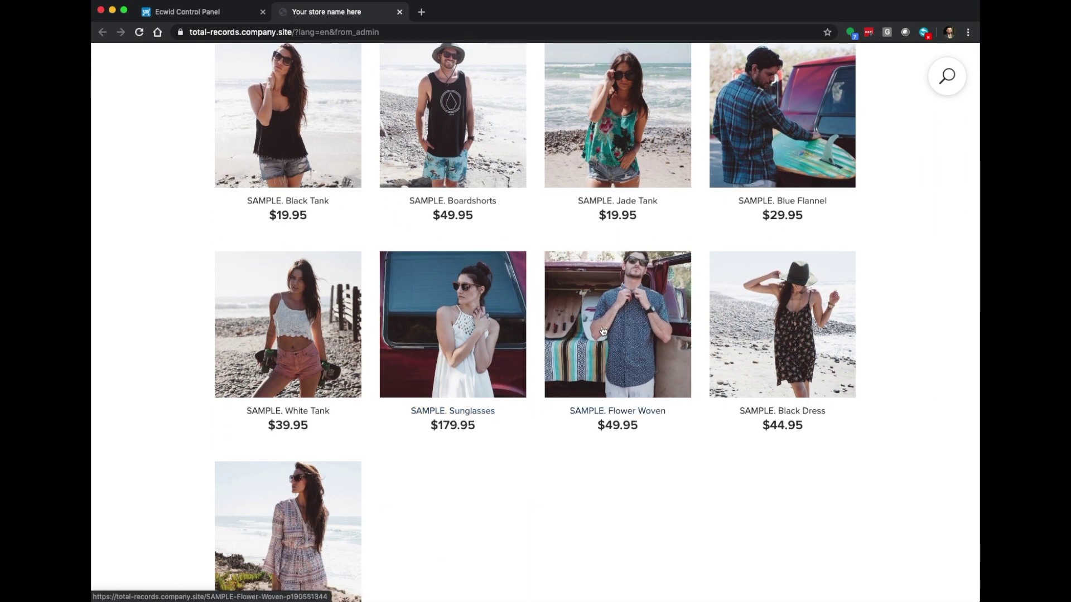
{"action": "scroll", "coordinate": [588, 378], "scroll_direction": "down", "scroll_amount": 5}
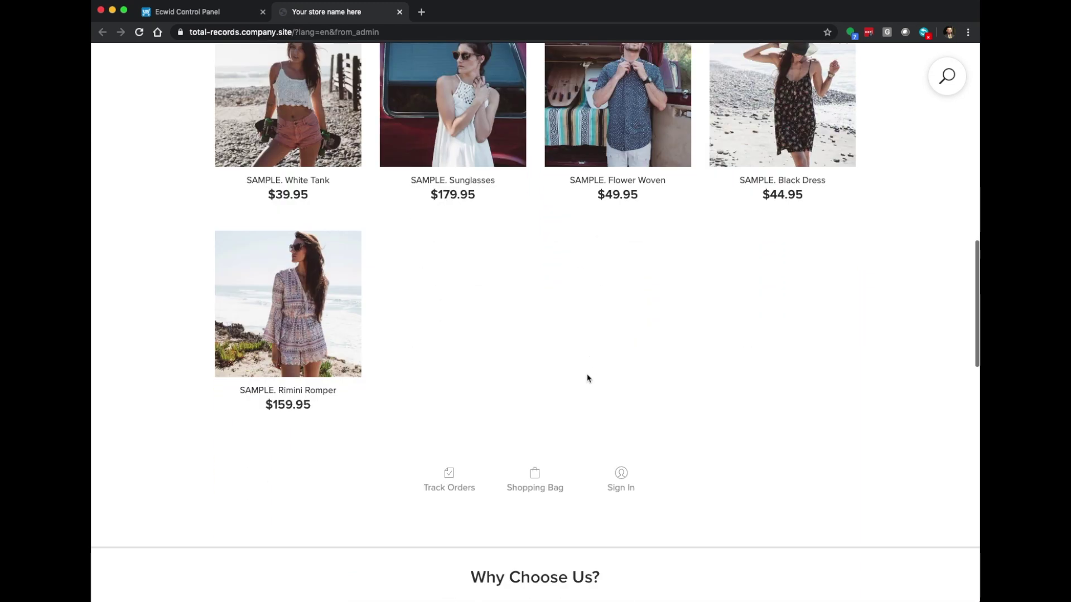
{"action": "scroll", "coordinate": [588, 378], "scroll_direction": "down", "scroll_amount": 4}
{"action": "scroll", "coordinate": [587, 374], "scroll_direction": "down", "scroll_amount": 2}
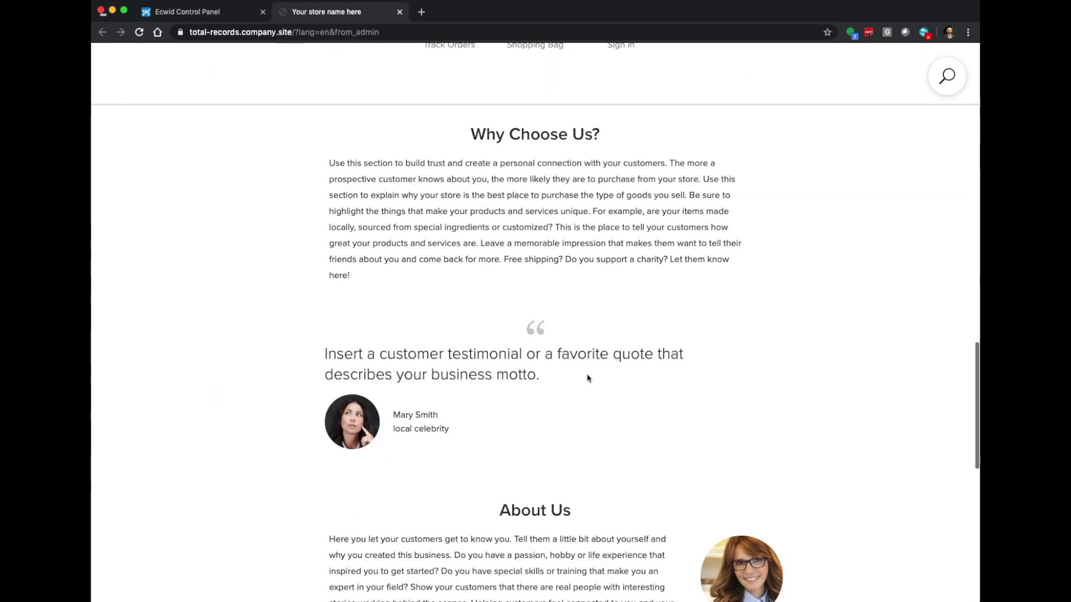
{"action": "scroll", "coordinate": [515, 290], "scroll_direction": "down", "scroll_amount": 2}
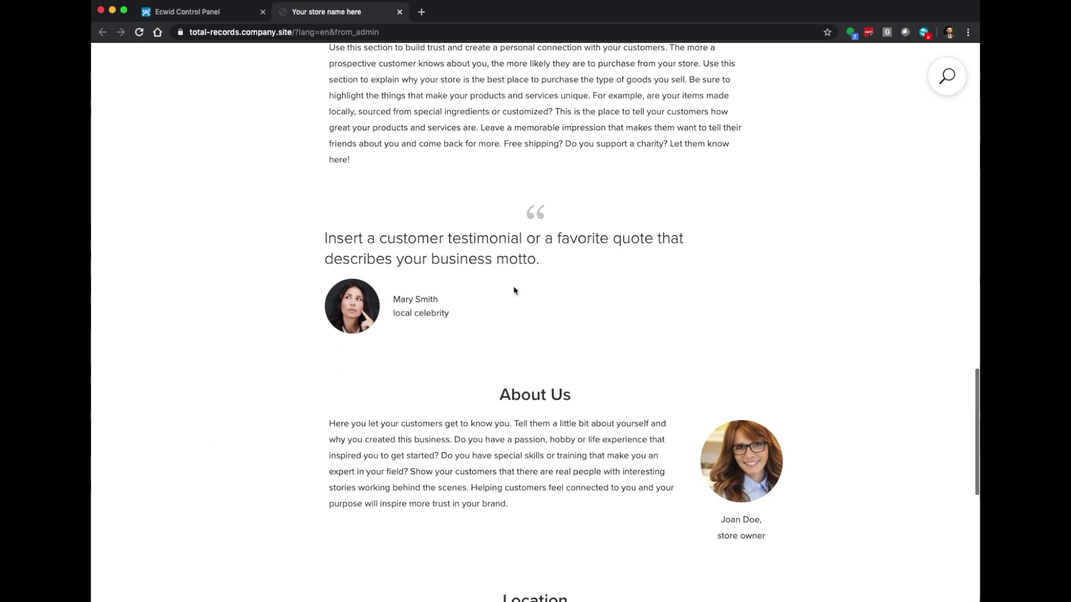
{"action": "scroll", "coordinate": [514, 307], "scroll_direction": "down", "scroll_amount": 2}
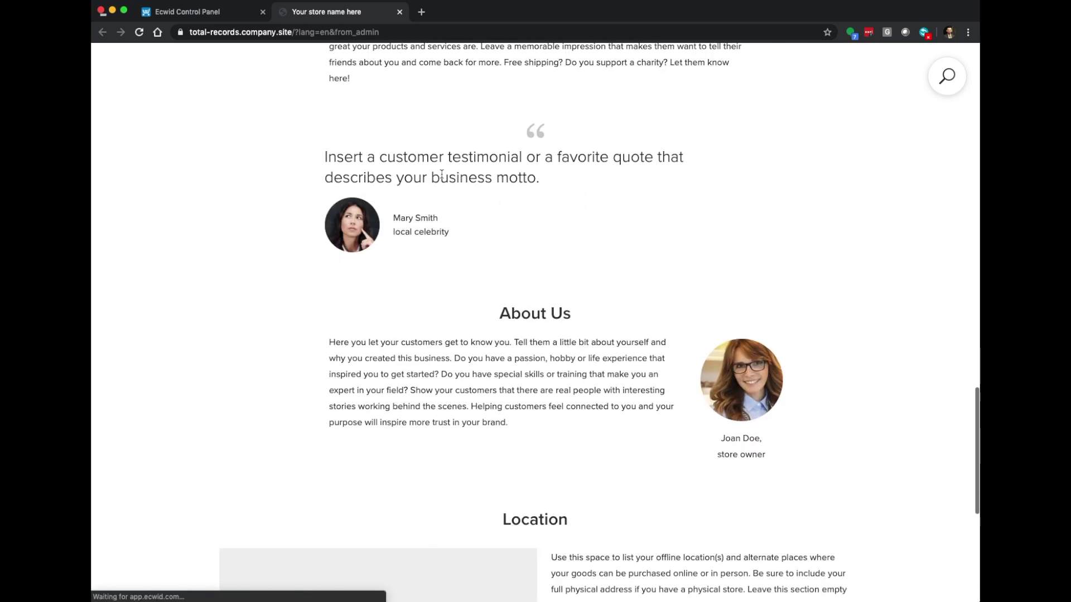
{"action": "triple_click", "coordinate": [336, 157]}
{"action": "scroll", "coordinate": [462, 292], "scroll_direction": "down", "scroll_amount": 5}
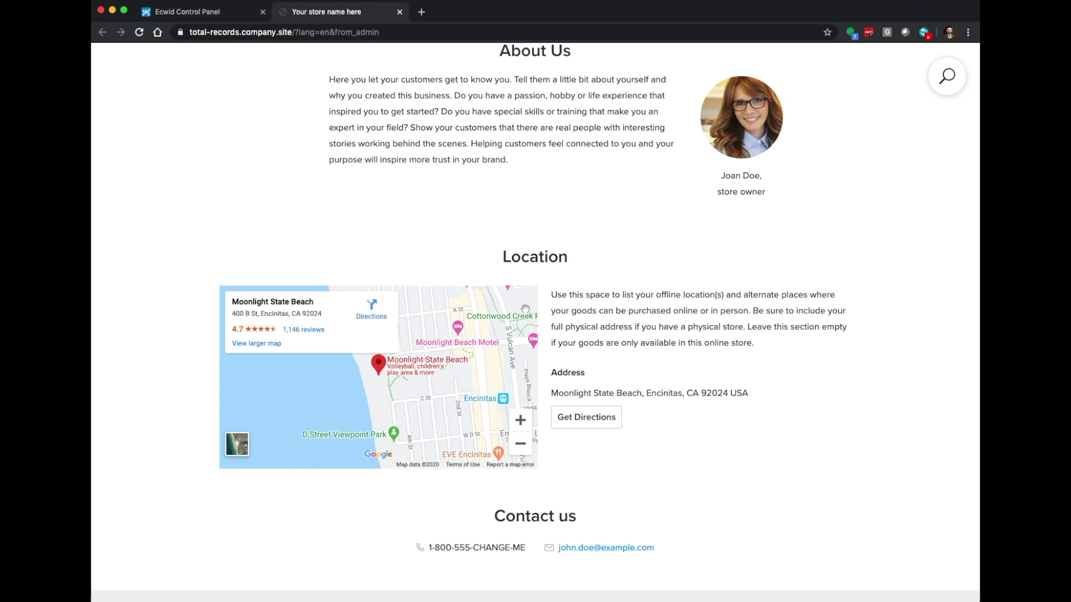
{"action": "scroll", "coordinate": [553, 397], "scroll_direction": "down", "scroll_amount": 1}
{"action": "left_click_drag", "start_coordinate": [493, 459], "coordinate": [671, 507]}
{"action": "left_click", "coordinate": [621, 451]}
{"action": "scroll", "coordinate": [608, 434], "scroll_direction": "up", "scroll_amount": 20}
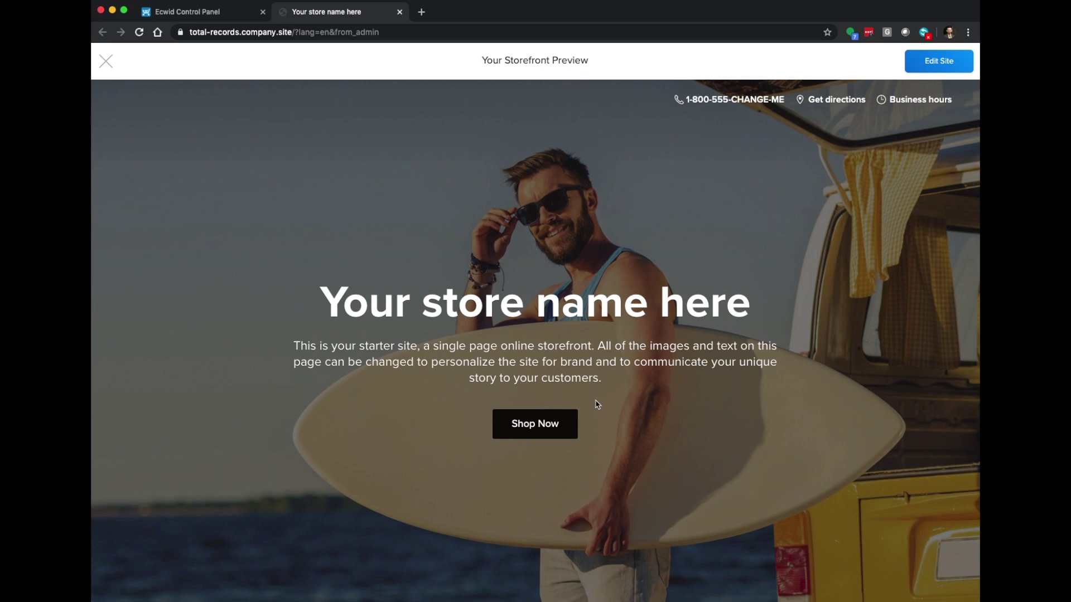
Return to the control panel, review the store's website settings and open the Total Records site for editing
{"action": "left_click", "coordinate": [187, 12]}
{"action": "mouse_move", "coordinate": [190, 140]}
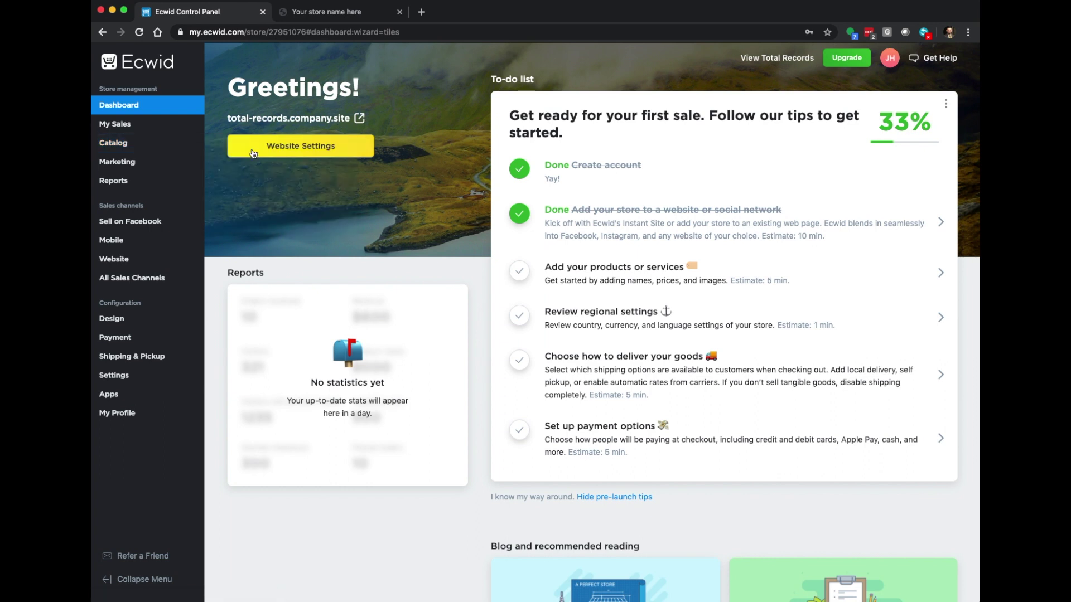
{"action": "left_click", "coordinate": [142, 260]}
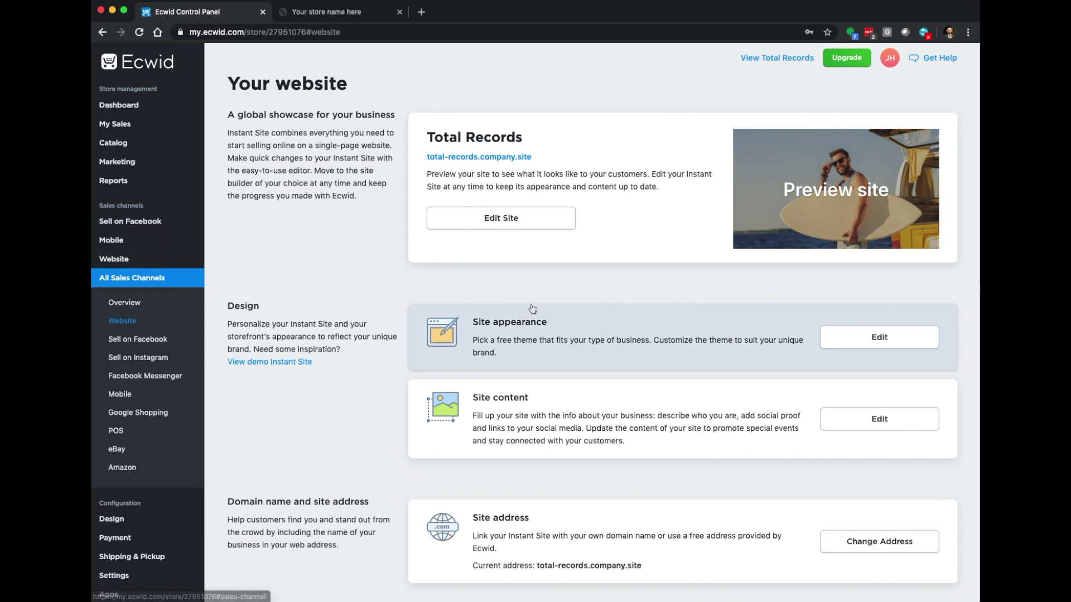
{"action": "scroll", "coordinate": [616, 326], "scroll_direction": "down", "scroll_amount": 5}
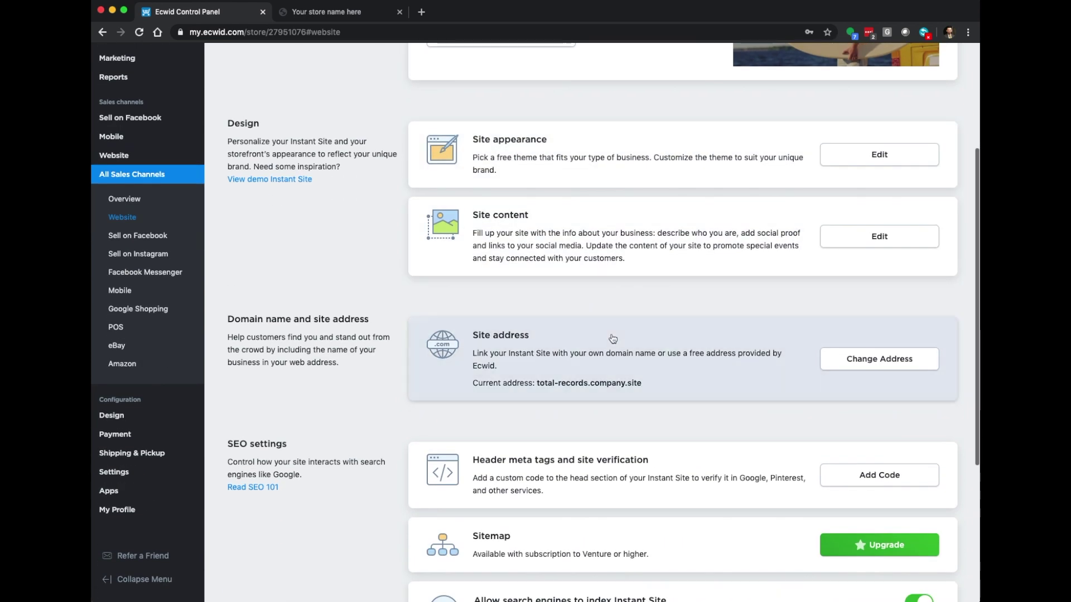
{"action": "scroll", "coordinate": [613, 338], "scroll_direction": "down", "scroll_amount": 3}
{"action": "scroll", "coordinate": [612, 342], "scroll_direction": "up", "scroll_amount": 8}
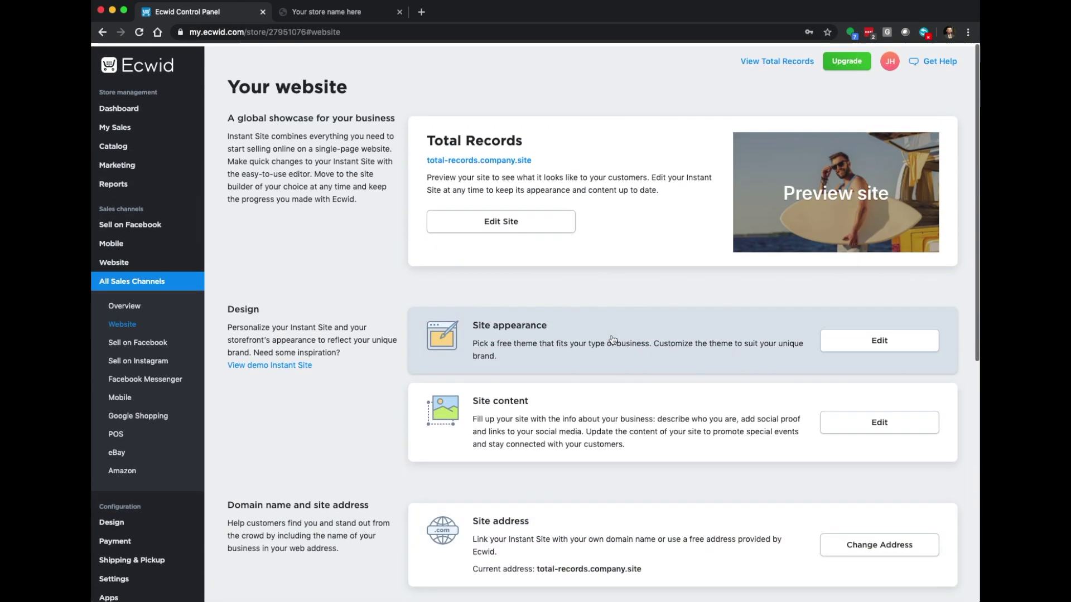
{"action": "left_click", "coordinate": [504, 220]}
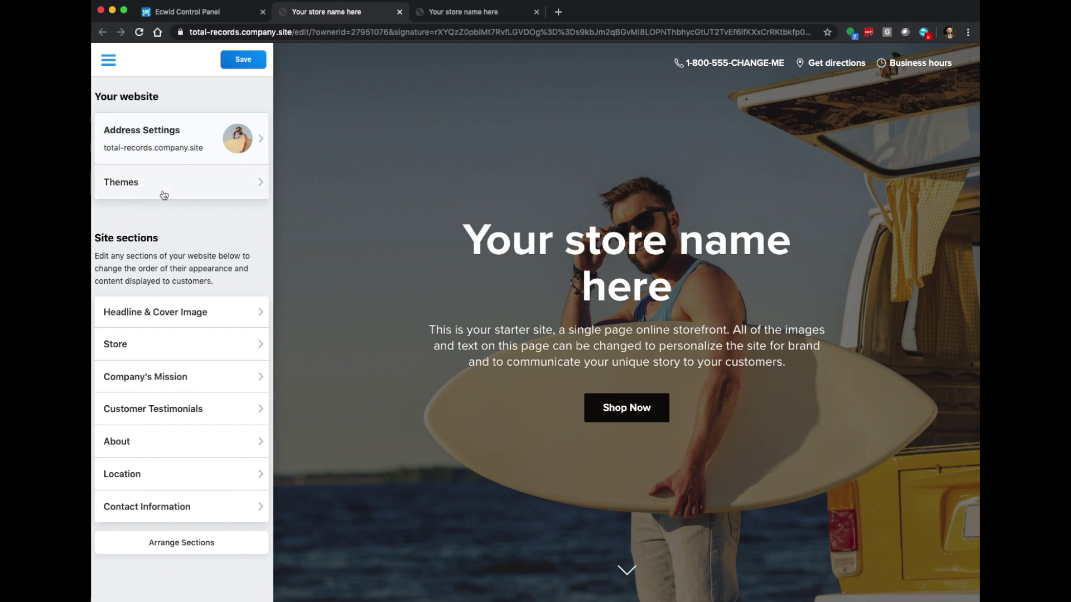
Open the site's address settings and examine the current website address
{"action": "left_click", "coordinate": [156, 142]}
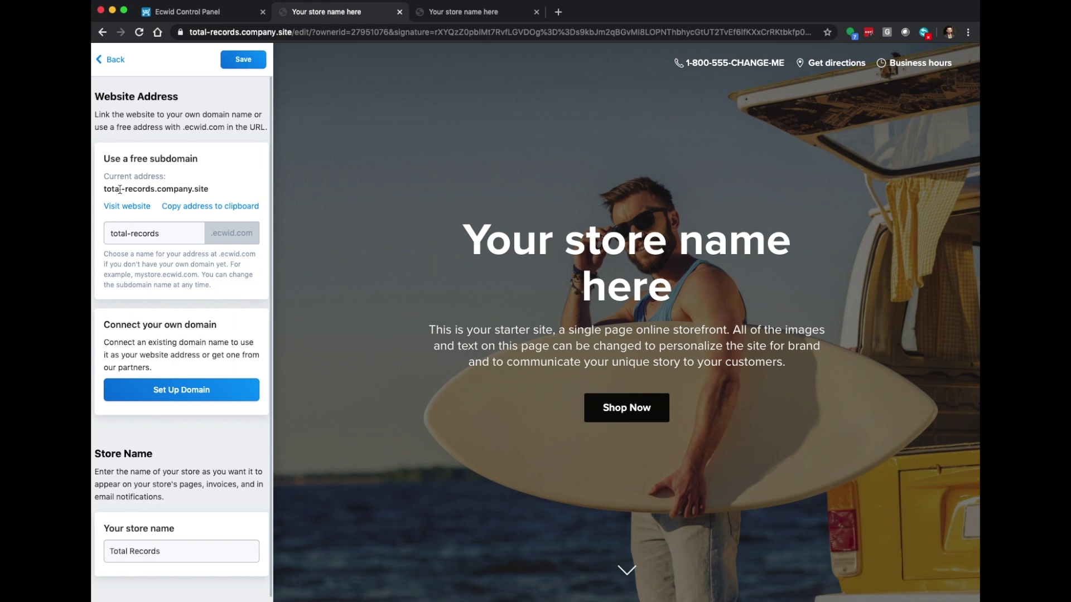
{"action": "triple_click", "coordinate": [201, 190]}
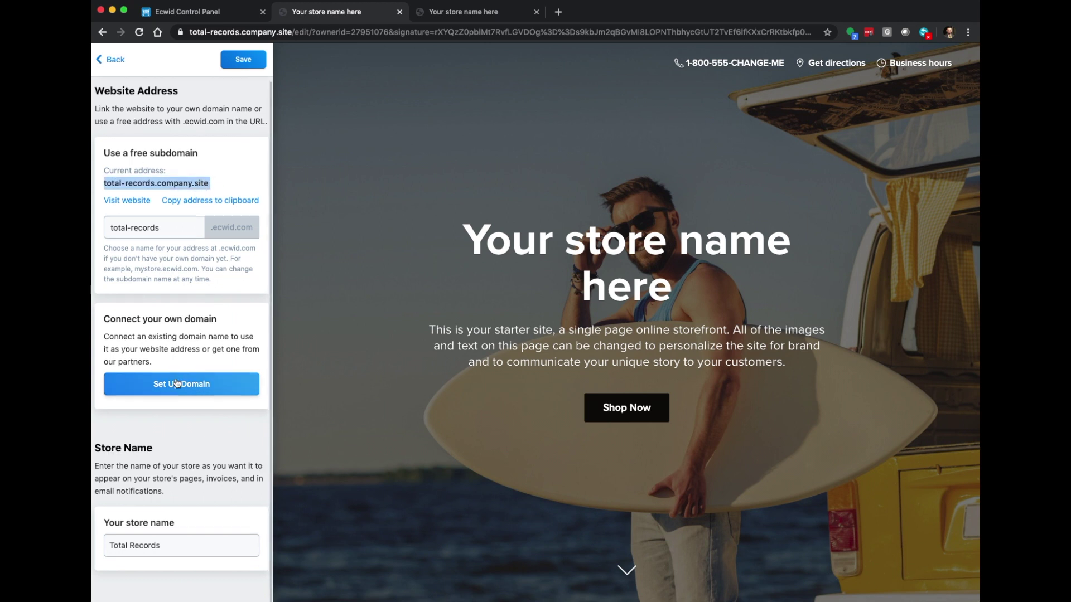
Apply the c'mon lemon design theme to the site and save it
{"action": "left_click", "coordinate": [114, 61]}
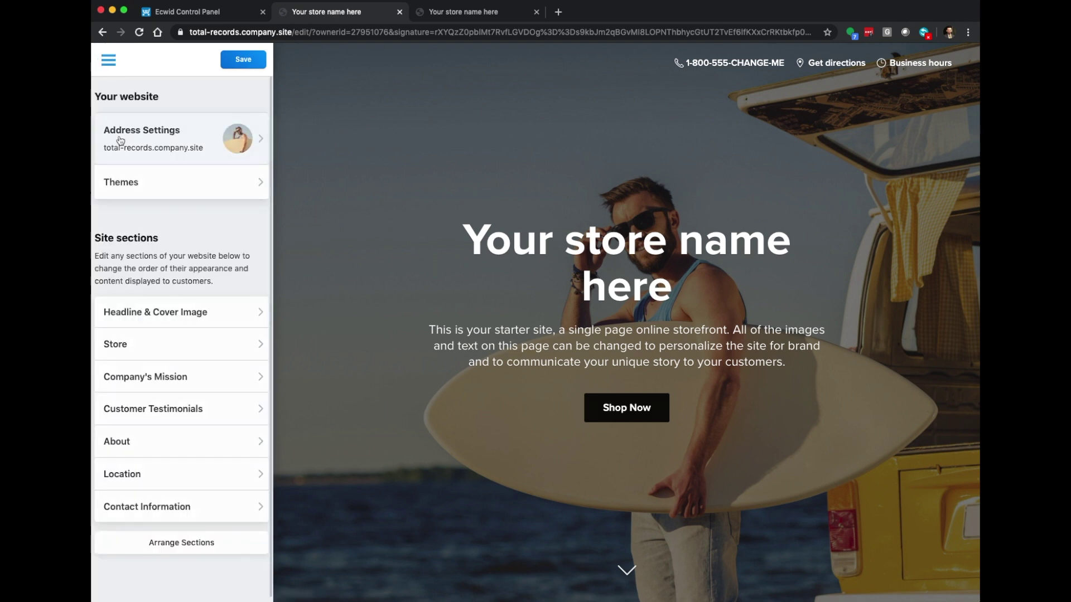
{"action": "left_click", "coordinate": [136, 190]}
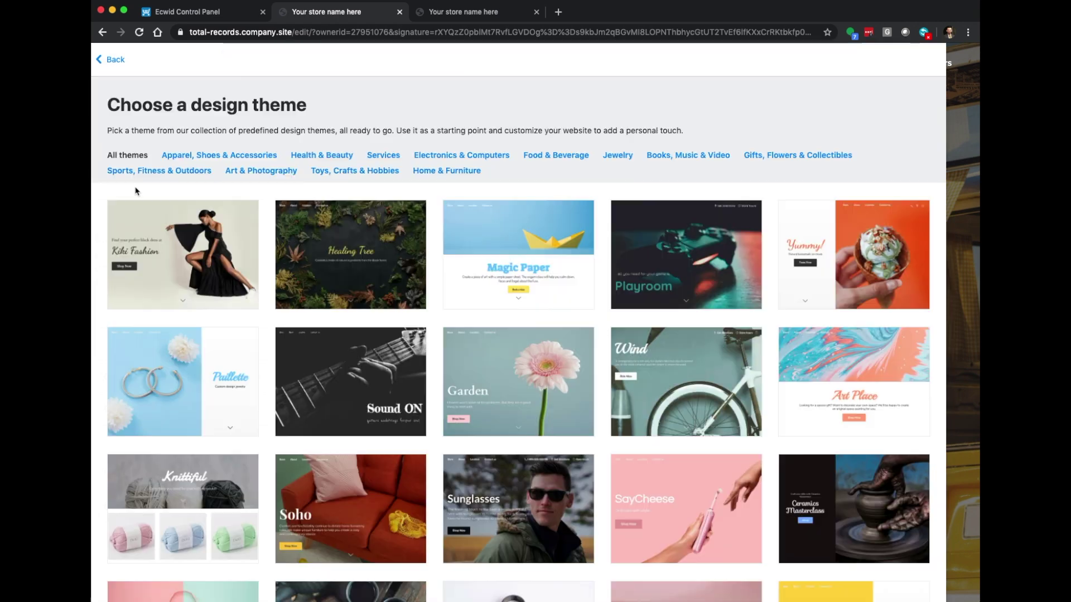
{"action": "mouse_move", "coordinate": [350, 376]}
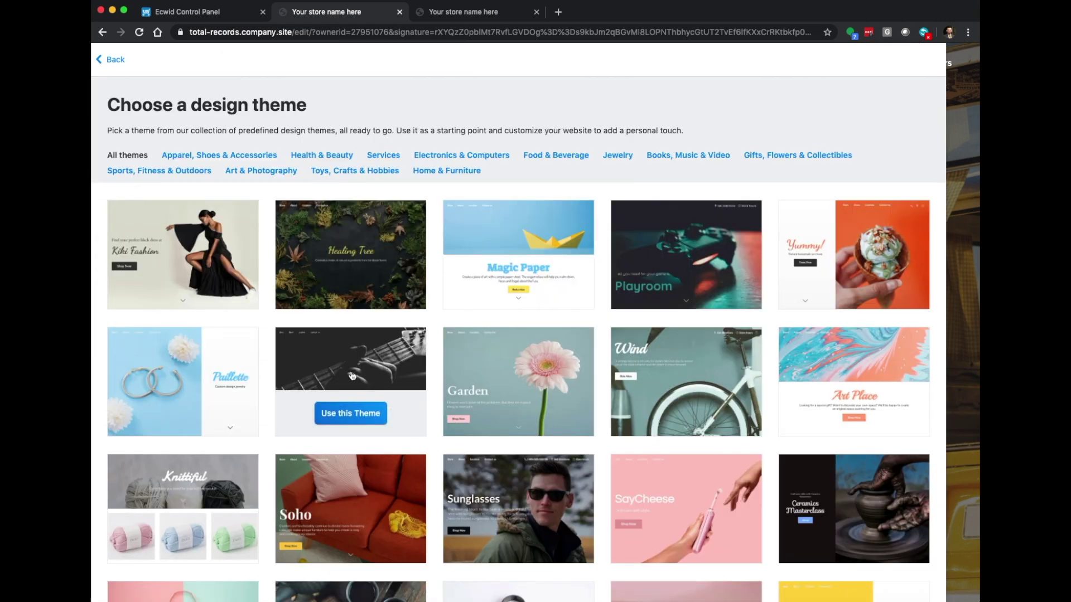
{"action": "scroll", "coordinate": [558, 474], "scroll_direction": "down", "scroll_amount": 3}
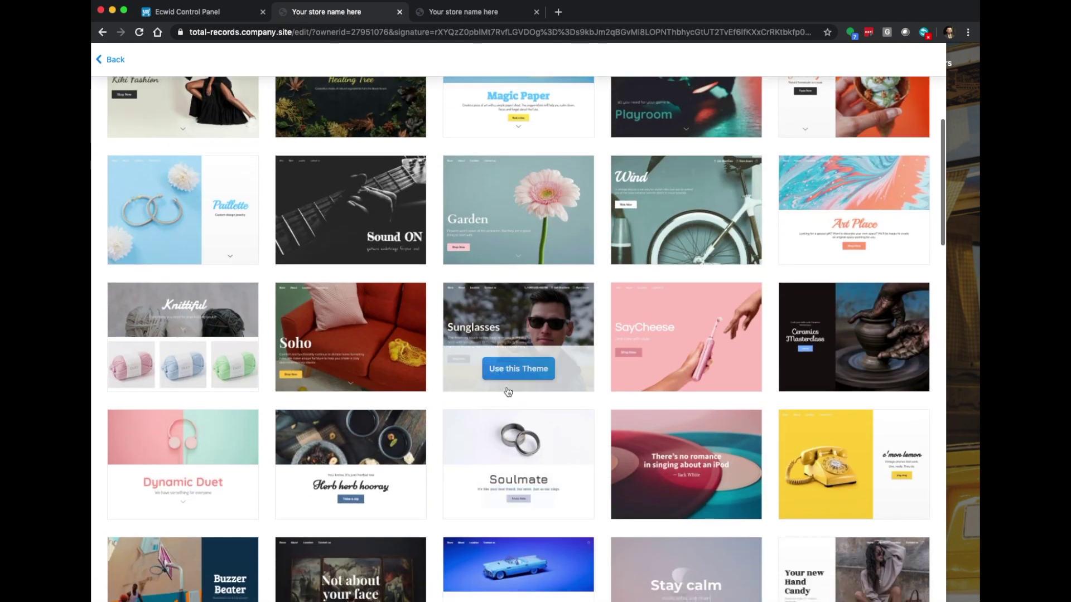
{"action": "scroll", "coordinate": [647, 462], "scroll_direction": "down", "scroll_amount": 2}
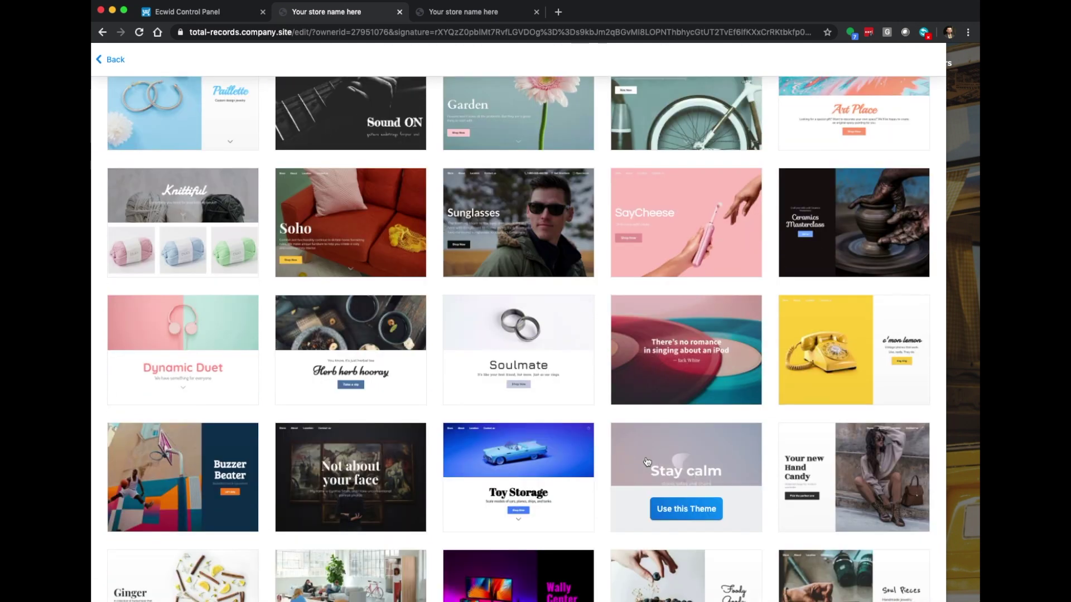
{"action": "scroll", "coordinate": [647, 462], "scroll_direction": "down", "scroll_amount": 1}
{"action": "left_click", "coordinate": [853, 334]}
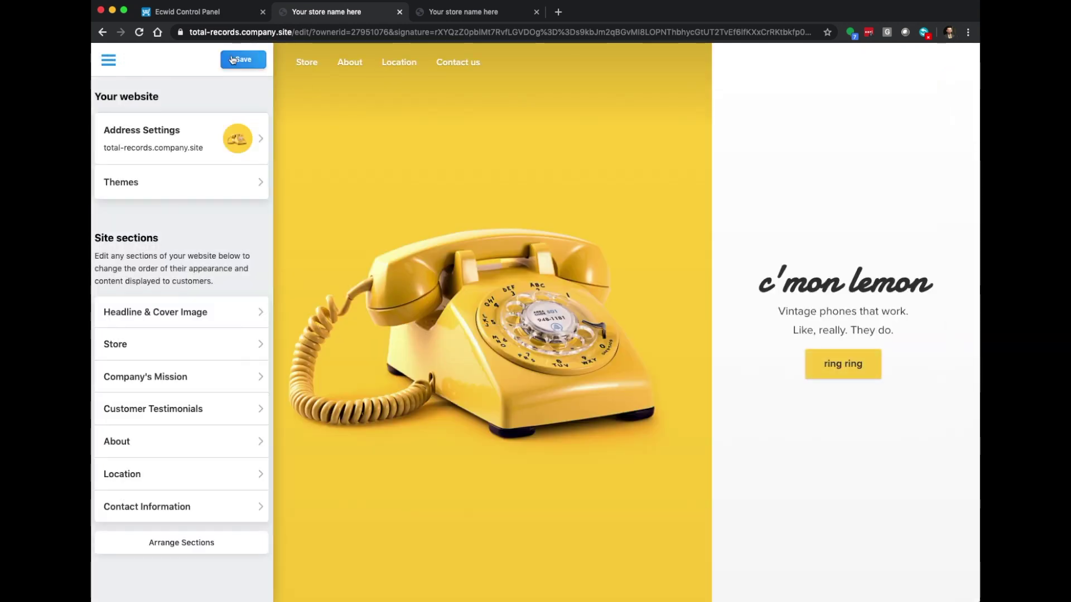
{"action": "left_click", "coordinate": [234, 60]}
Reload the storefront preview and examine its cover, sample products and footer links under the new theme
{"action": "left_click", "coordinate": [466, 12]}
{"action": "left_click", "coordinate": [139, 32]}
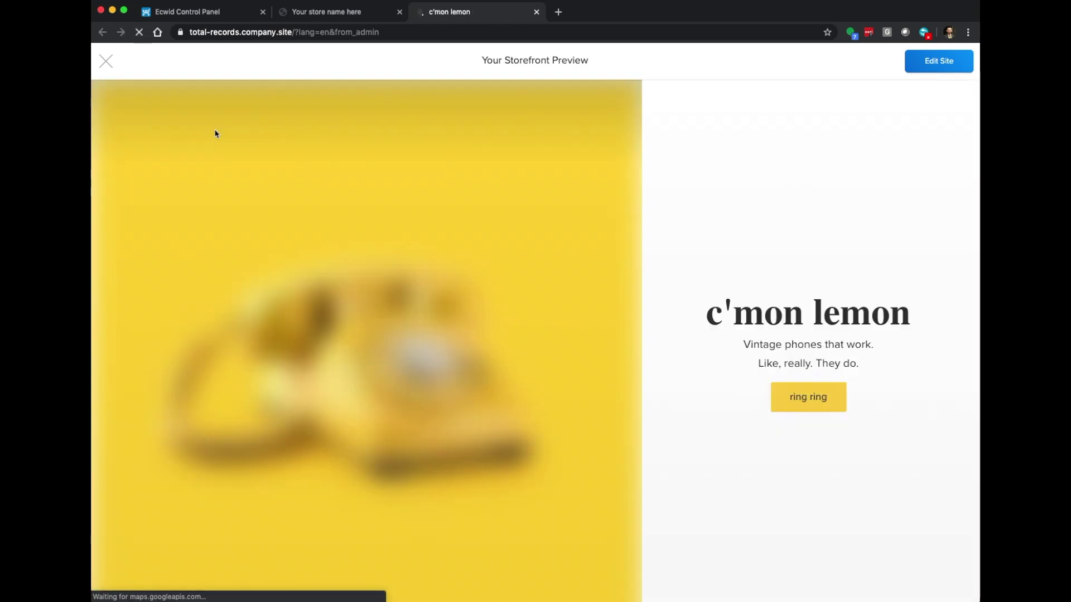
{"action": "scroll", "coordinate": [470, 365], "scroll_direction": "down", "scroll_amount": 3}
{"action": "scroll", "coordinate": [470, 365], "scroll_direction": "down", "scroll_amount": 10}
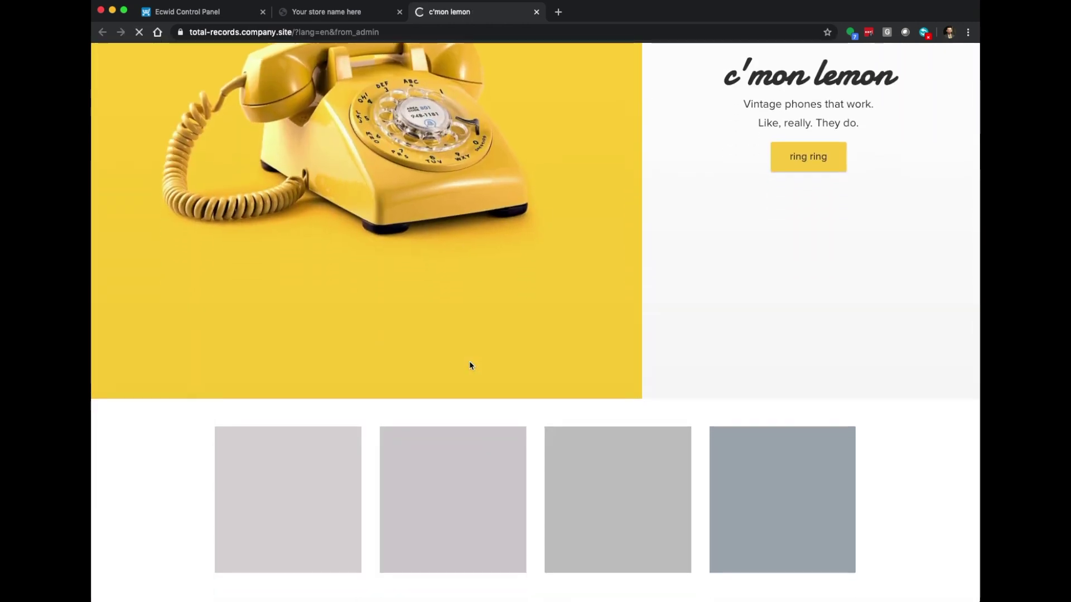
{"action": "scroll", "coordinate": [470, 366], "scroll_direction": "down", "scroll_amount": 3}
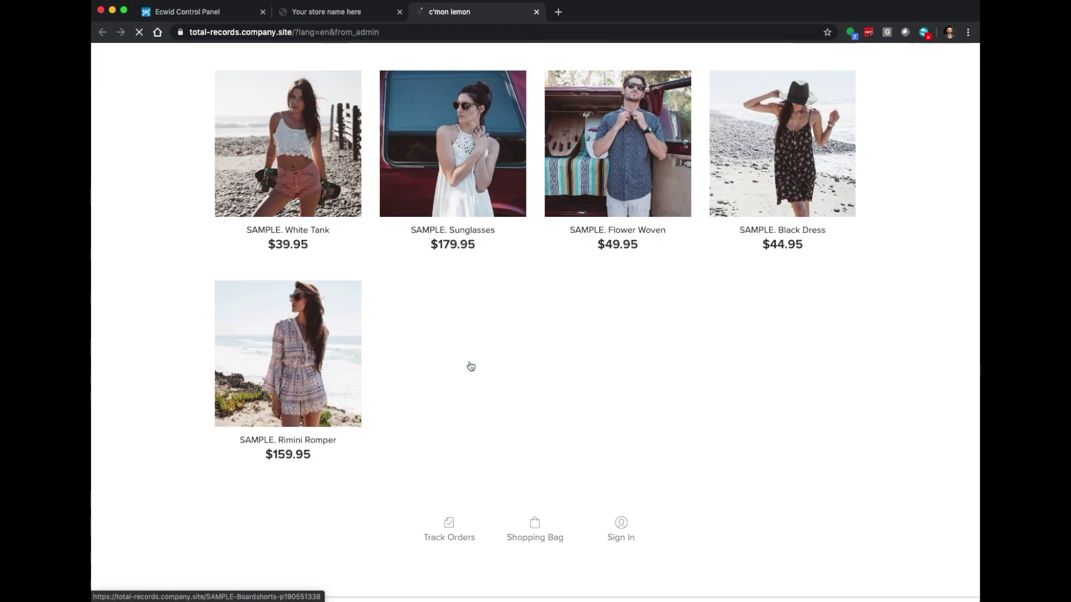
{"action": "scroll", "coordinate": [470, 366], "scroll_direction": "up", "scroll_amount": 5}
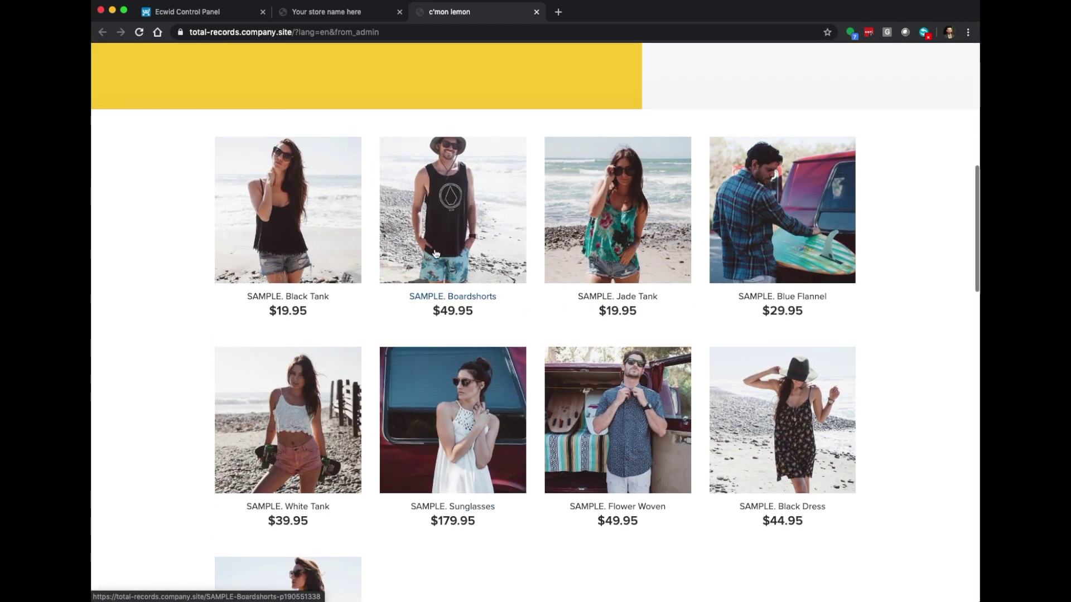
{"action": "scroll", "coordinate": [463, 431], "scroll_direction": "down", "scroll_amount": 3}
{"action": "scroll", "coordinate": [462, 432], "scroll_direction": "up", "scroll_amount": 15}
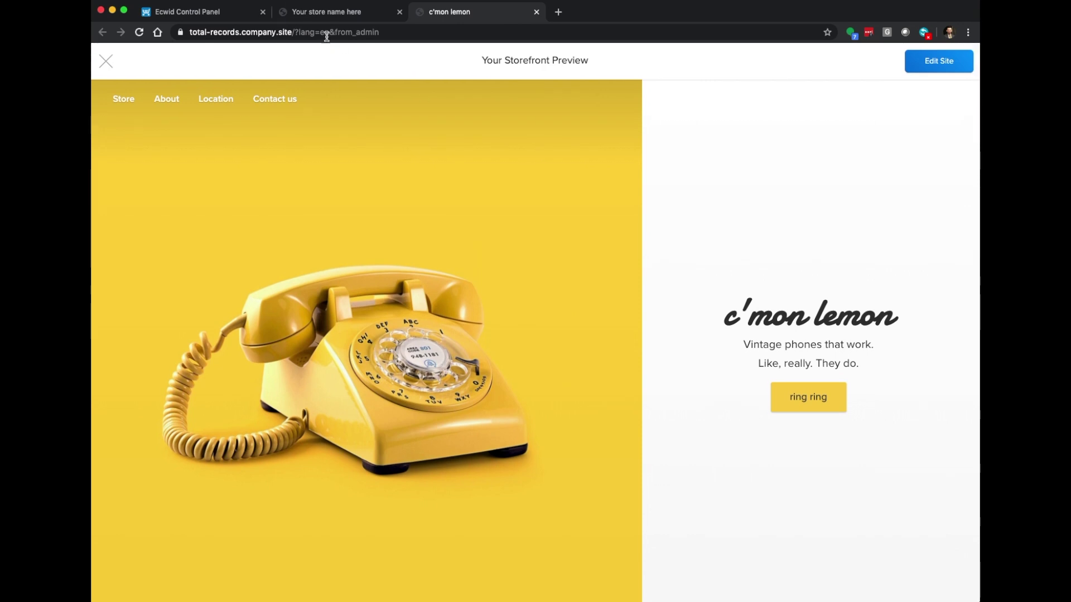
Return to the site editor, apply the MagicSound theme from the Electronics & Computers category and look over its cover text and products
{"action": "left_click", "coordinate": [327, 12]}
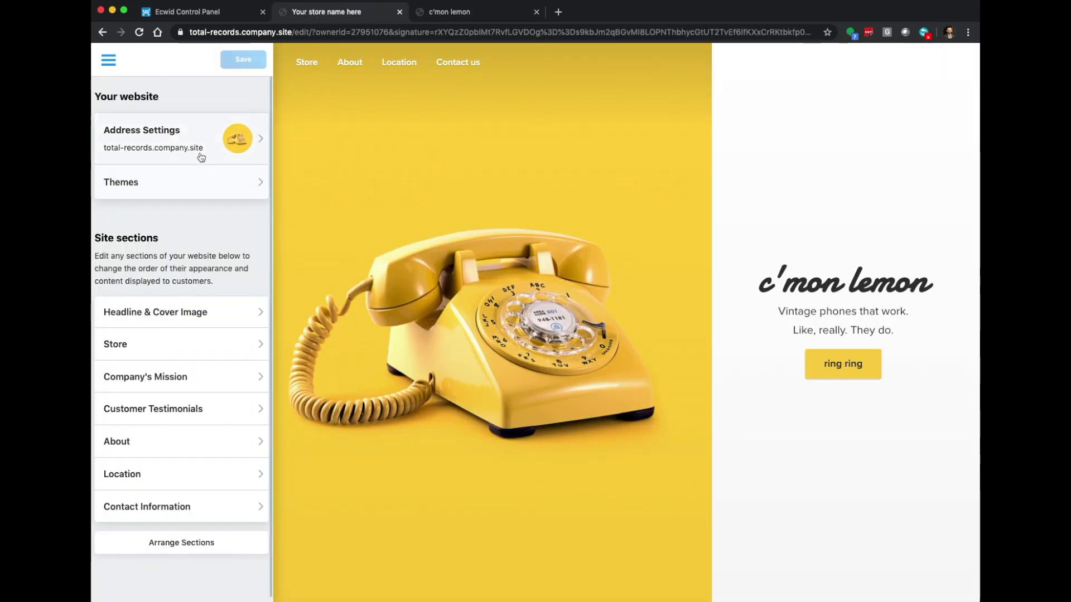
{"action": "left_click", "coordinate": [179, 179]}
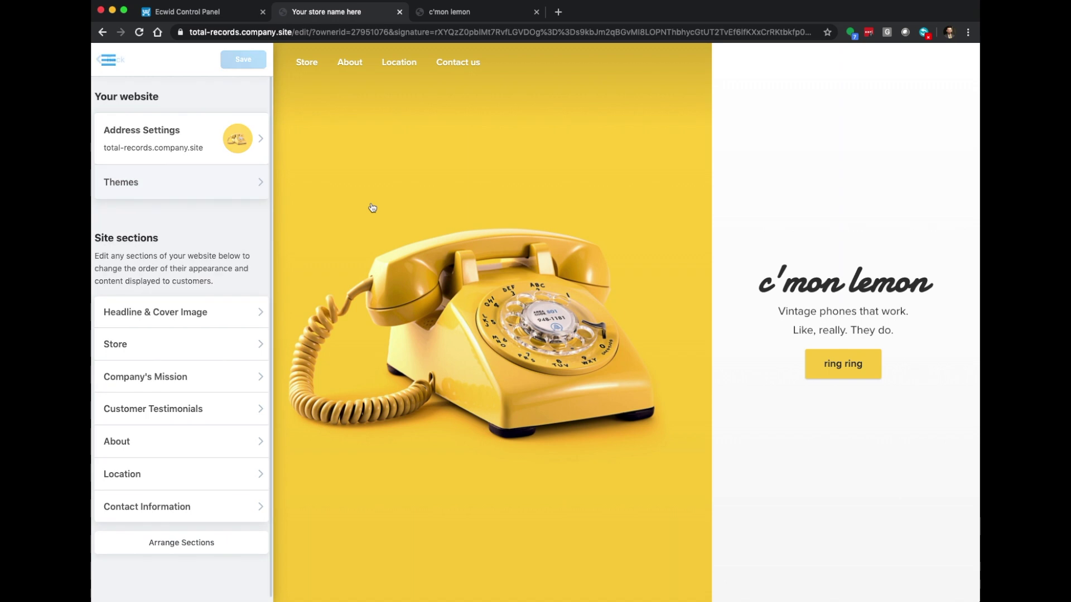
{"action": "scroll", "coordinate": [360, 217], "scroll_direction": "up", "scroll_amount": 5}
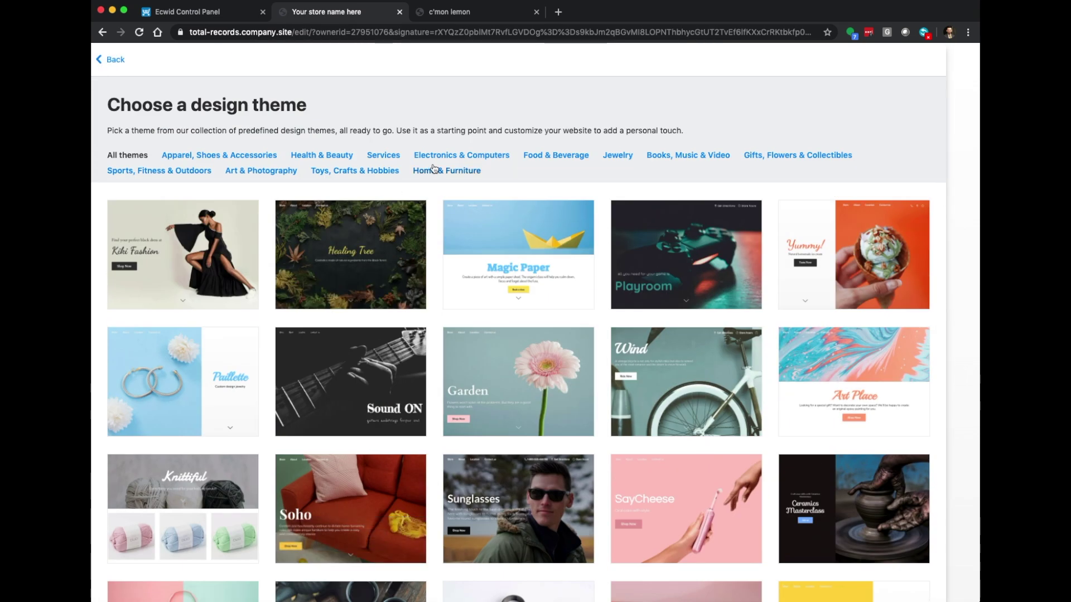
{"action": "left_click", "coordinate": [476, 162]}
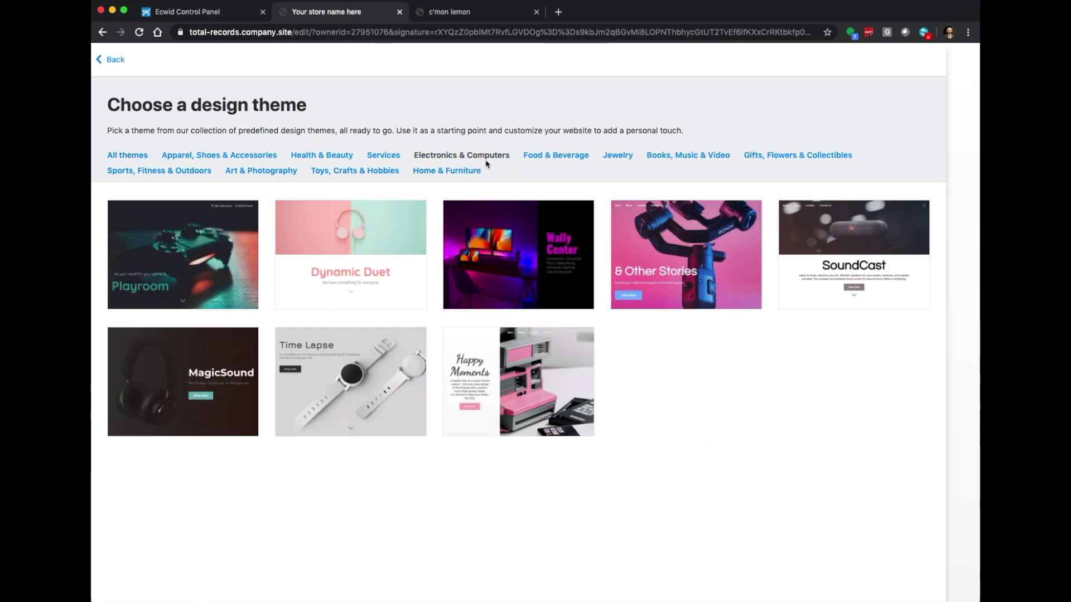
{"action": "left_click", "coordinate": [176, 425]}
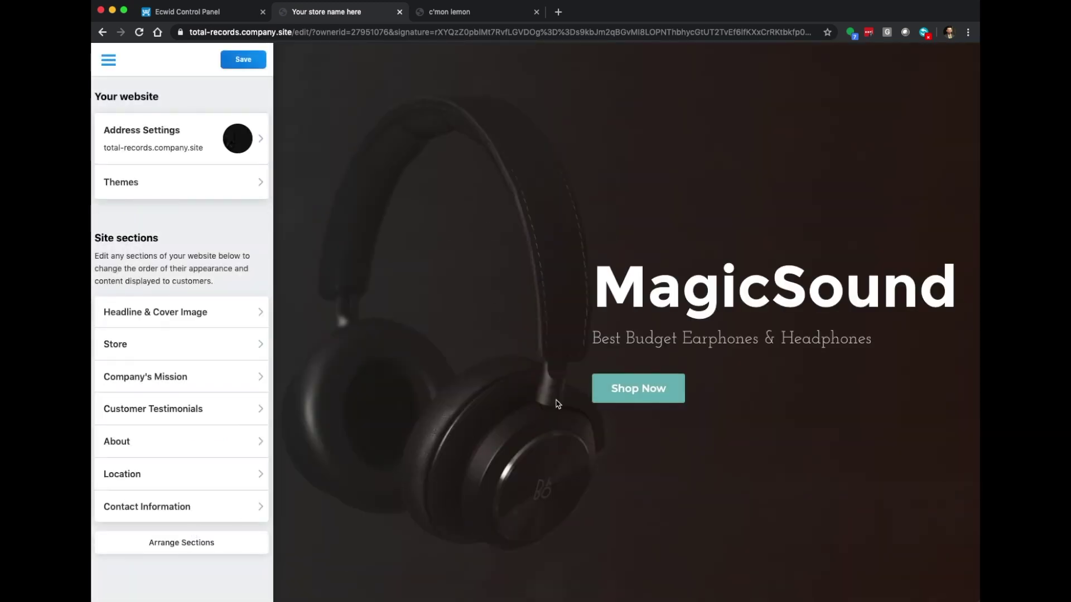
{"action": "left_click_drag", "start_coordinate": [617, 287], "coordinate": [951, 296]}
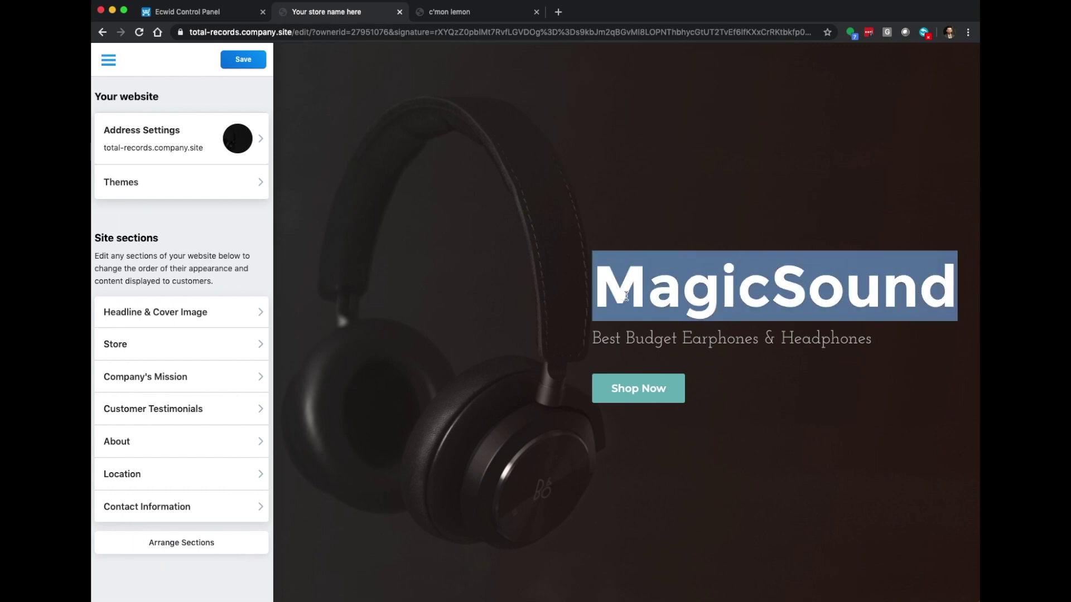
{"action": "left_click_drag", "start_coordinate": [606, 340], "coordinate": [865, 341]}
{"action": "left_click", "coordinate": [862, 342]}
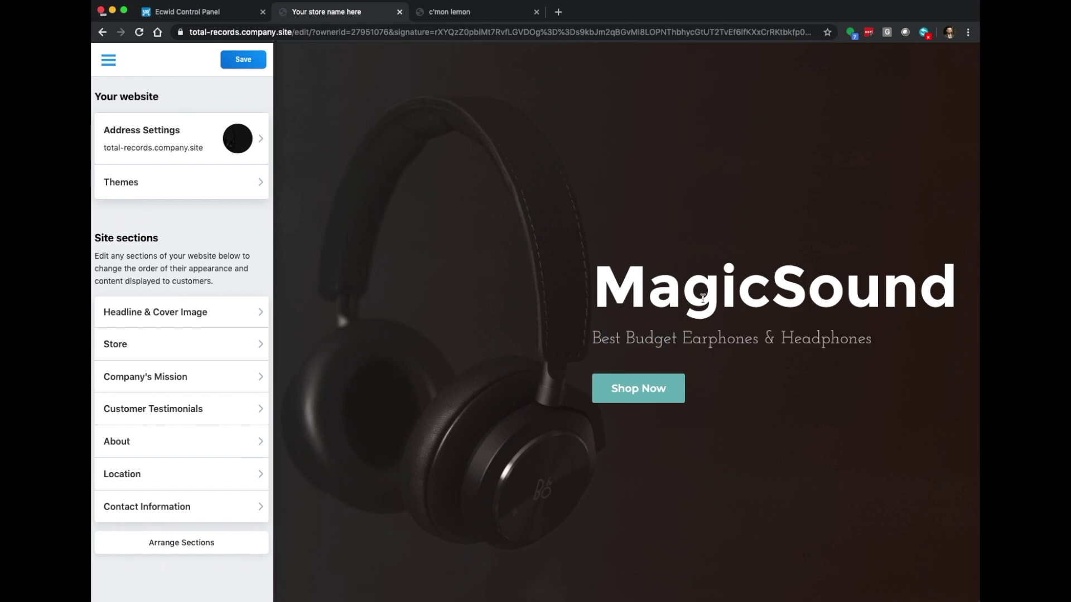
{"action": "scroll", "coordinate": [544, 371], "scroll_direction": "down", "scroll_amount": 5}
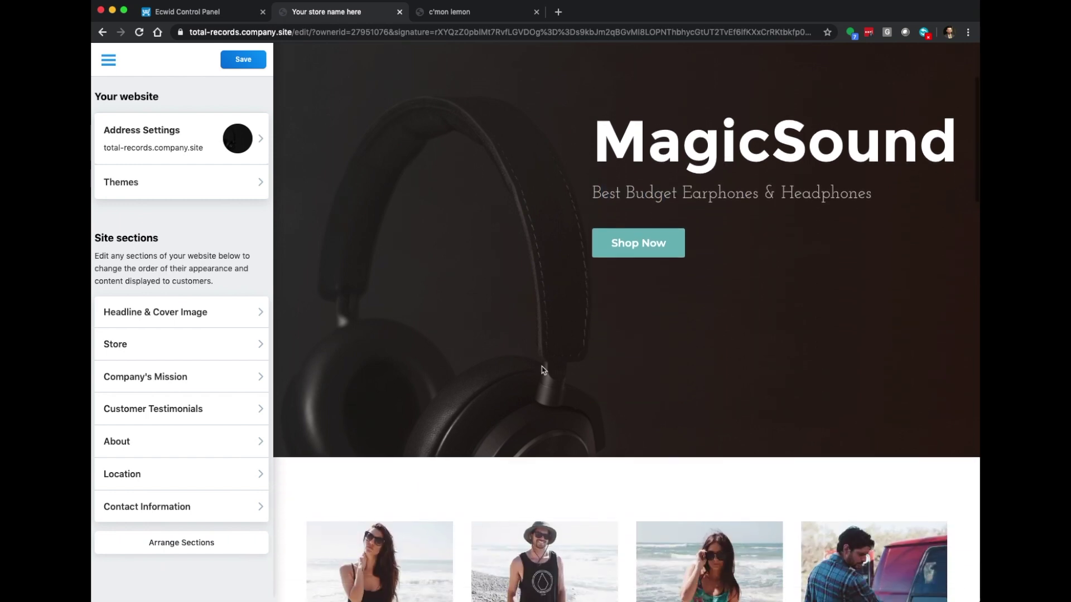
{"action": "scroll", "coordinate": [544, 370], "scroll_direction": "down", "scroll_amount": 2}
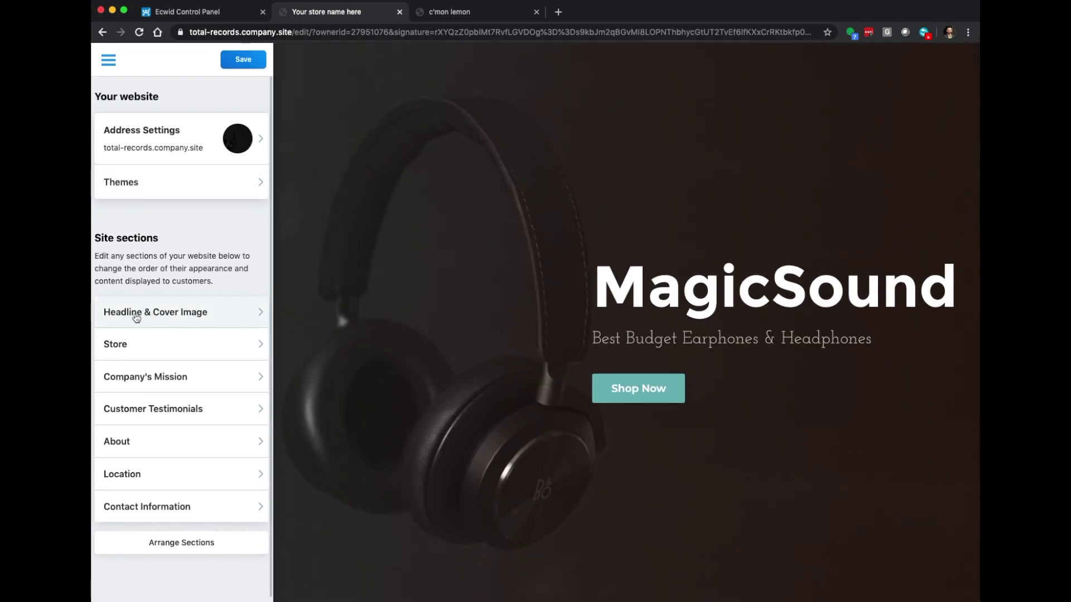
Set the cover headline to "Total Records"
{"action": "left_click", "coordinate": [150, 317]}
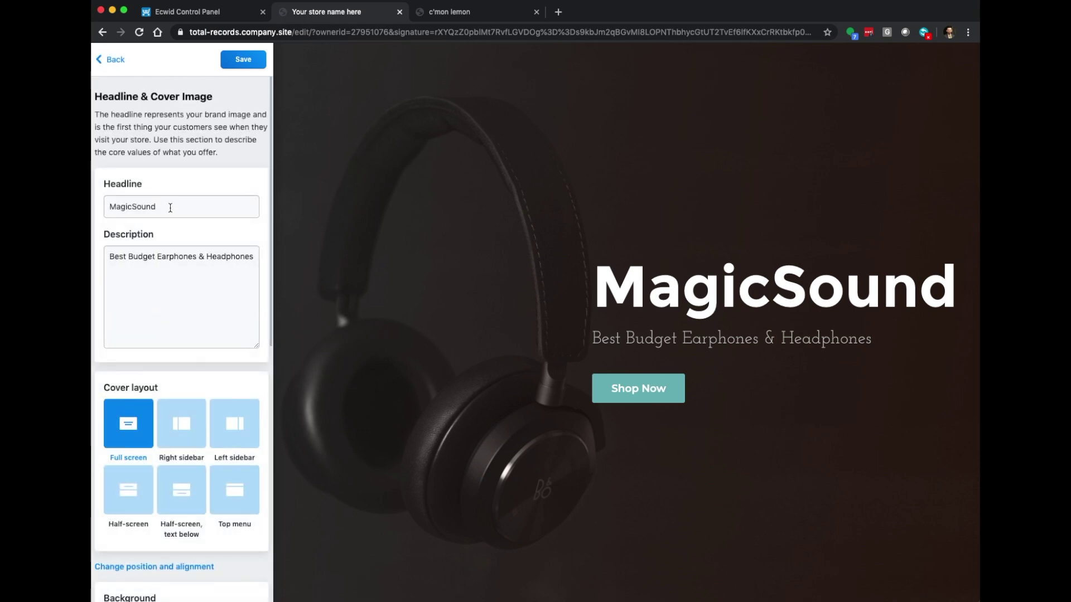
{"action": "double_click", "coordinate": [170, 208]}
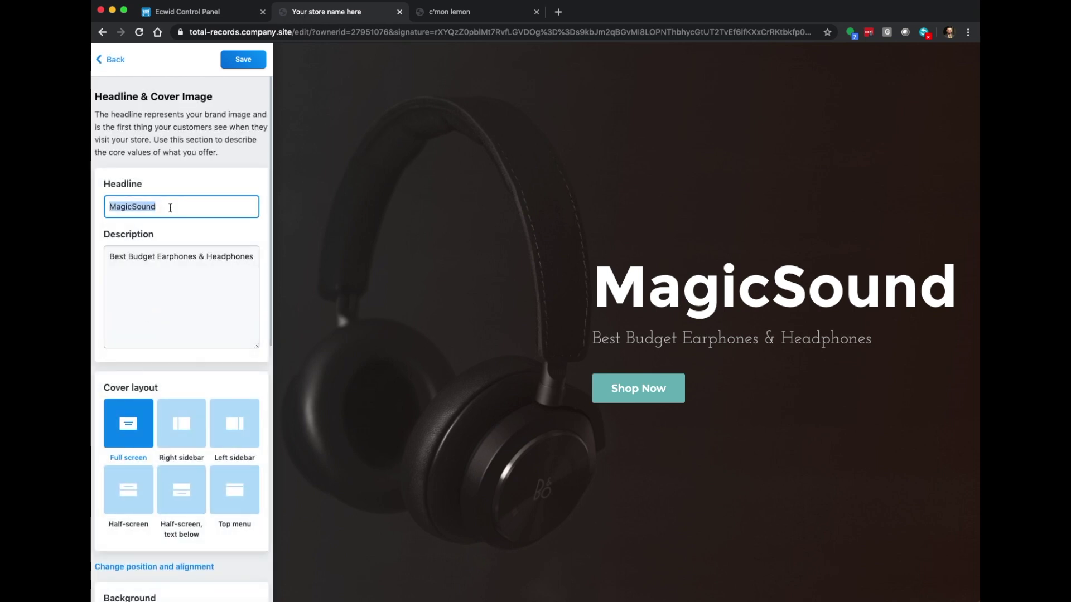
{"action": "type", "text": "Total "}
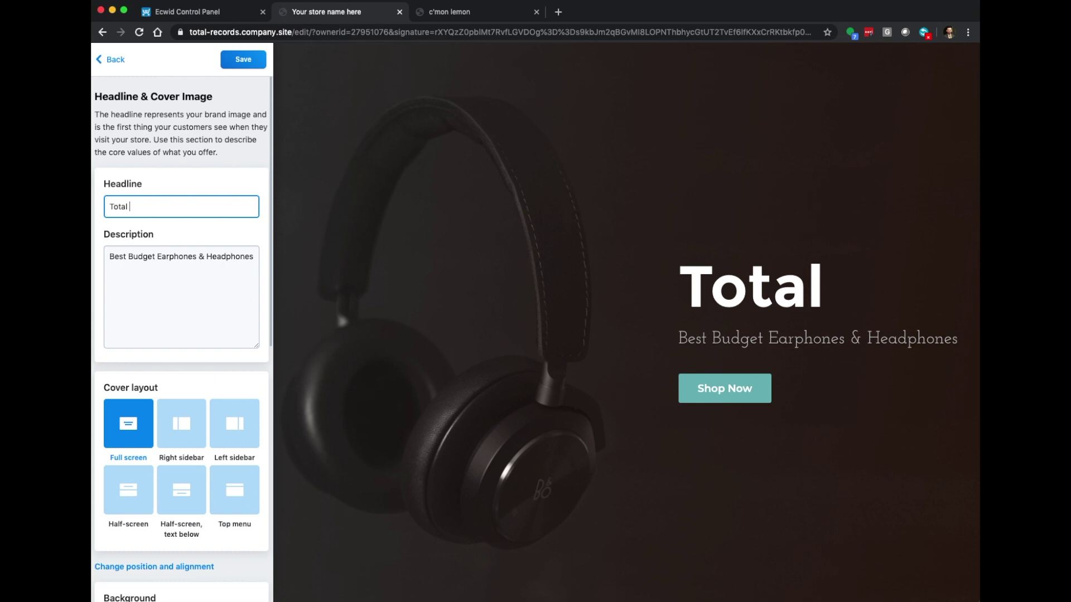
{"action": "type", "text": "records"}
{"action": "key", "text": "BackSpace"}
{"action": "key", "text": "BackSpace"}
{"action": "key", "text": "BackSpace"}
{"action": "key", "text": "BackSpace"}
{"action": "key", "text": "BackSpace"}
{"action": "key", "text": "BackSpace"}
{"action": "key", "text": "BackSpace"}
{"action": "type", "text": "Records"}
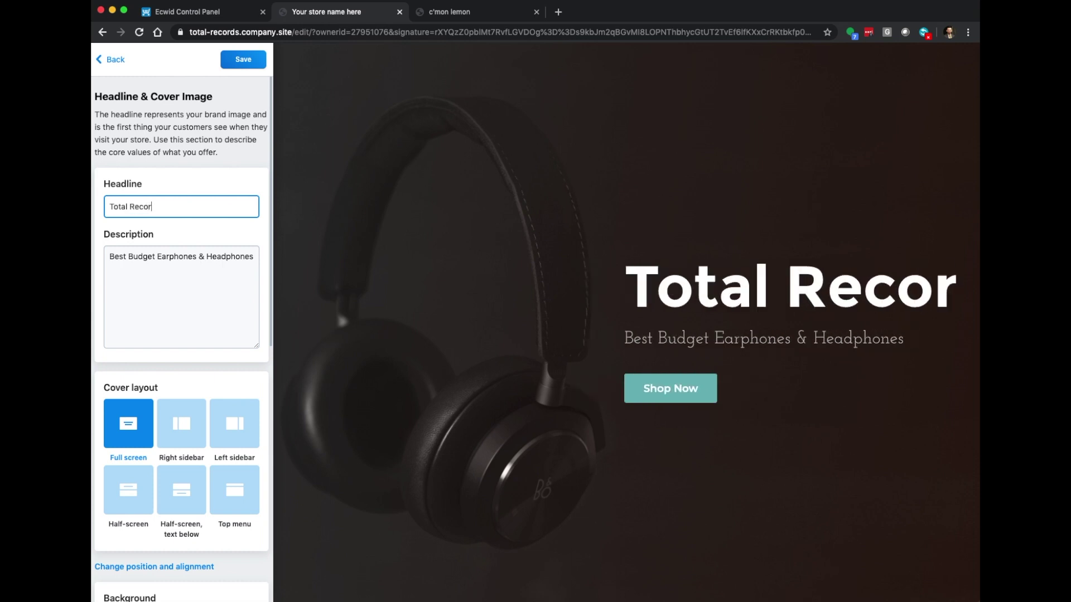
Replace the cover description with "The Best Records Store In Town!"
{"action": "left_click", "coordinate": [110, 257]}
{"action": "key", "text": "super+a"}
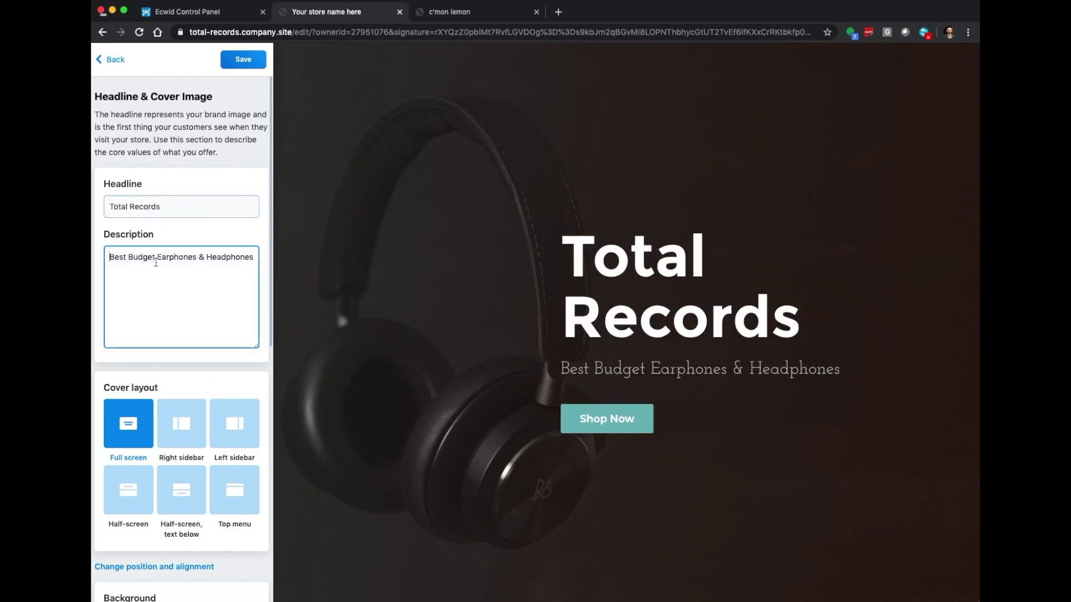
{"action": "type", "text": "The Best Records Store In Town!"}
Try the sidebar, top menu and half-screen cover layouts and return the cover to Full screen
{"action": "scroll", "coordinate": [143, 287], "scroll_direction": "down", "scroll_amount": 3}
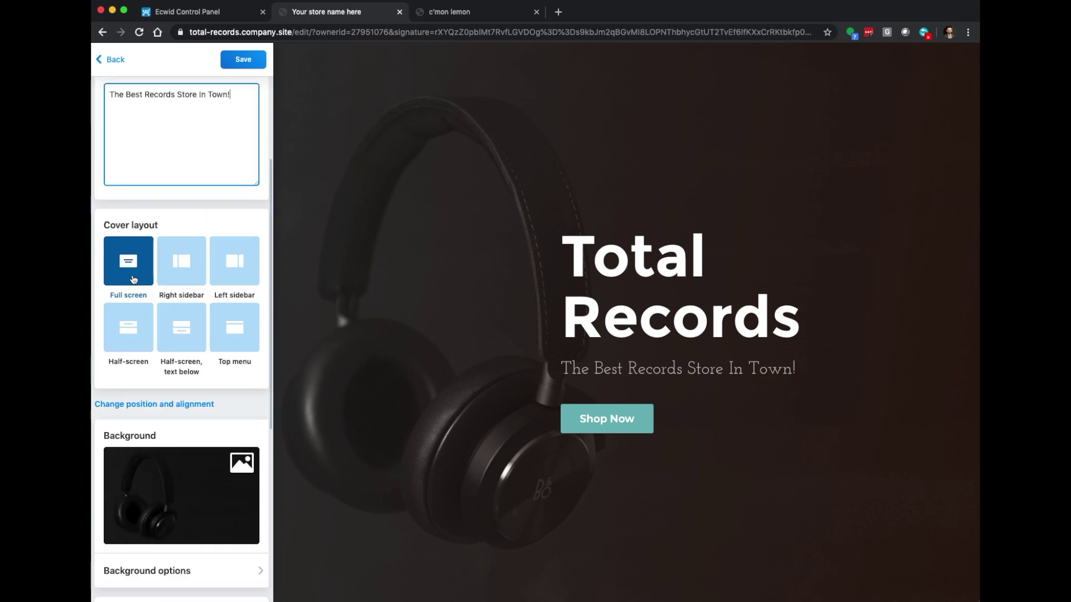
{"action": "left_click", "coordinate": [179, 272]}
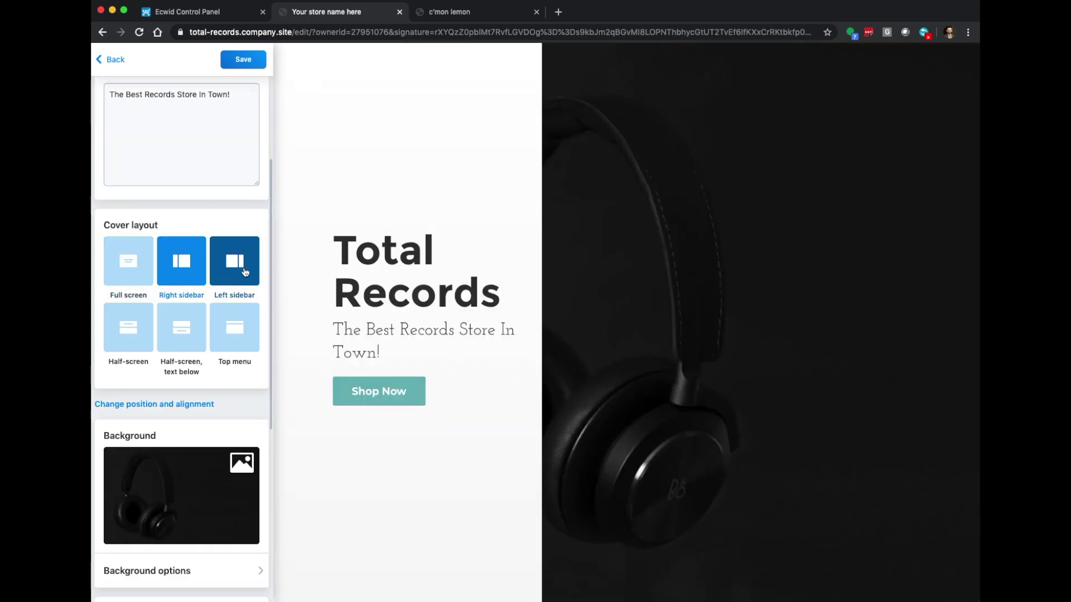
{"action": "left_click", "coordinate": [244, 275]}
{"action": "left_click", "coordinate": [242, 317]}
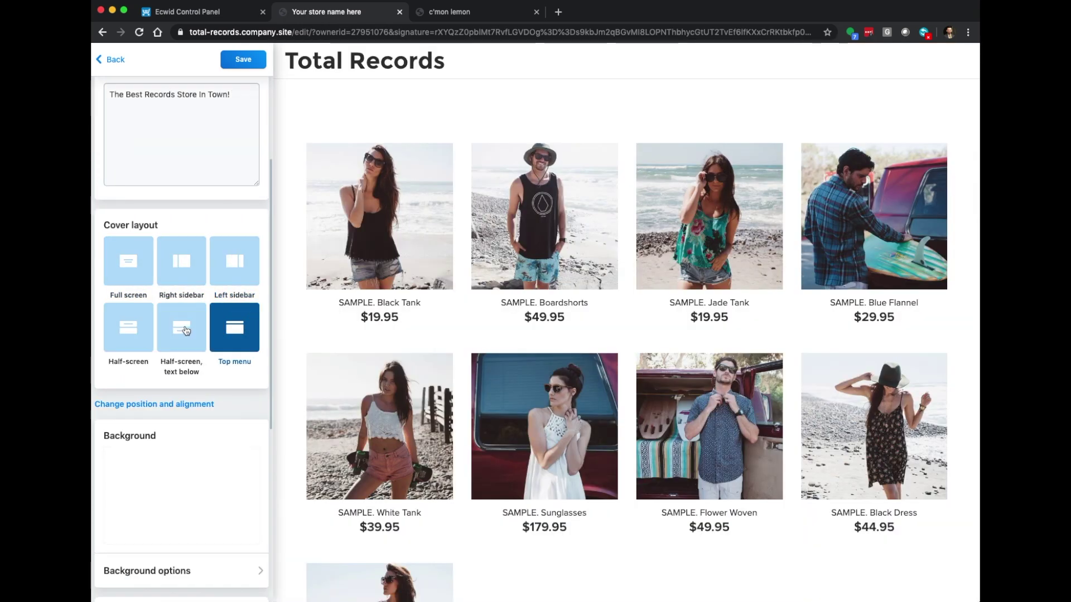
{"action": "left_click", "coordinate": [195, 331]}
{"action": "left_click", "coordinate": [133, 333]}
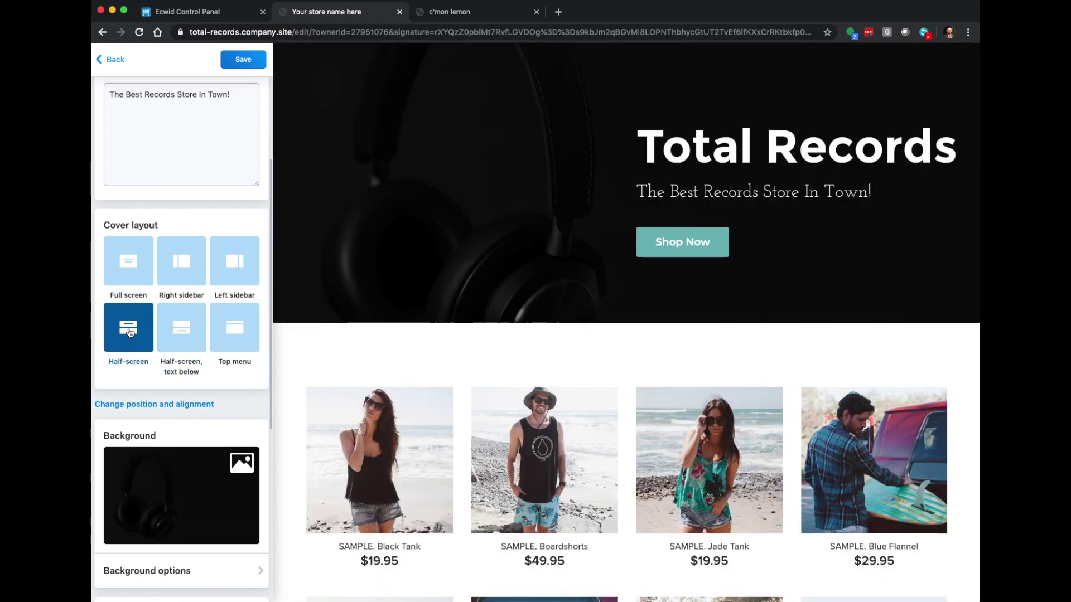
{"action": "left_click", "coordinate": [130, 277]}
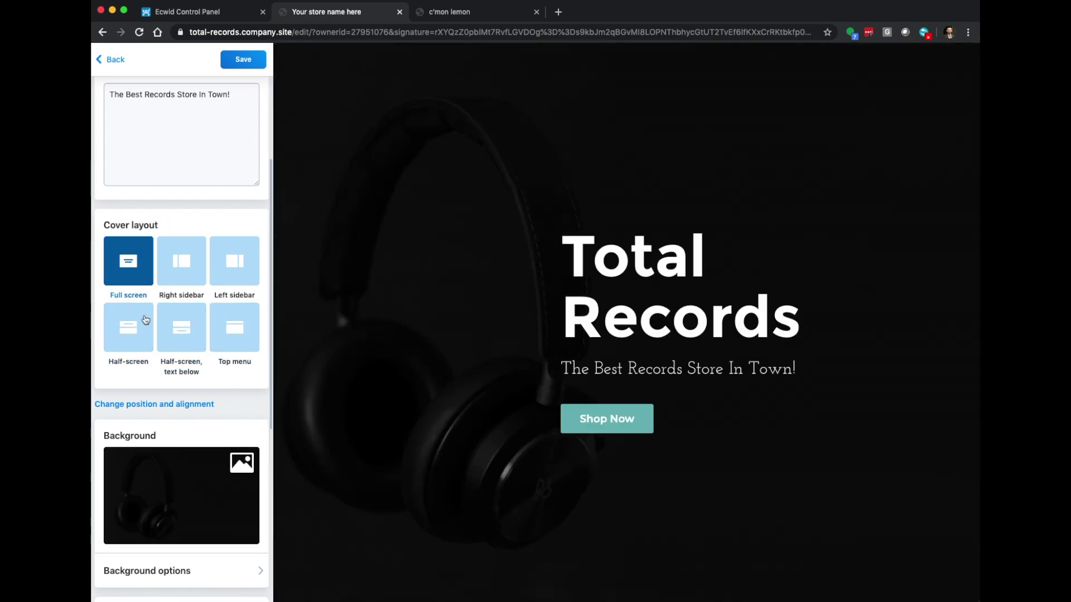
Change the call to action button's label to "See Menu"
{"action": "scroll", "coordinate": [148, 318], "scroll_direction": "down", "scroll_amount": 4}
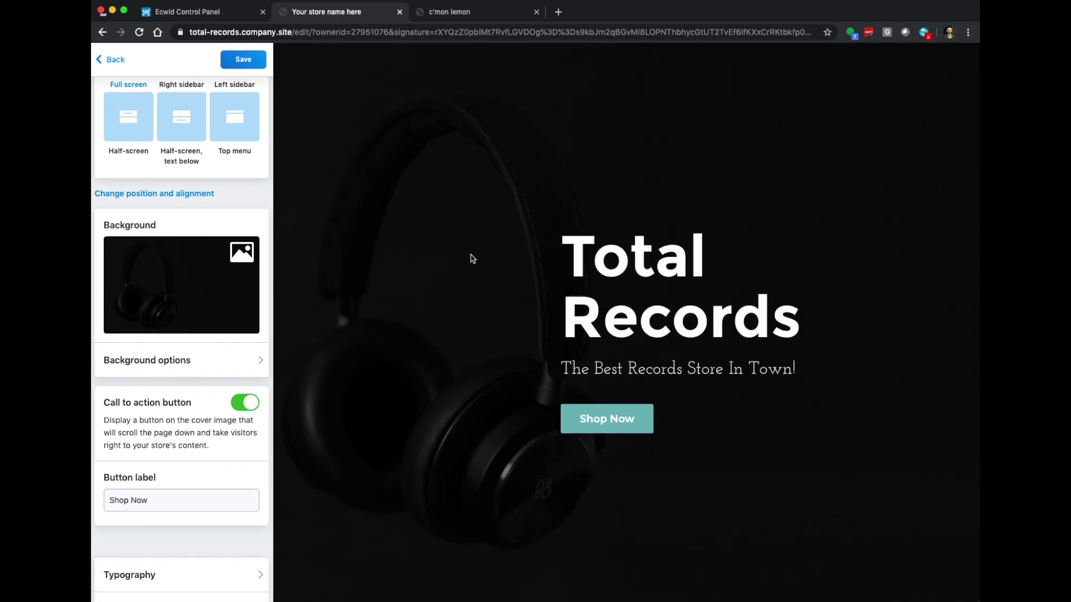
{"action": "scroll", "coordinate": [213, 351], "scroll_direction": "down", "scroll_amount": 3}
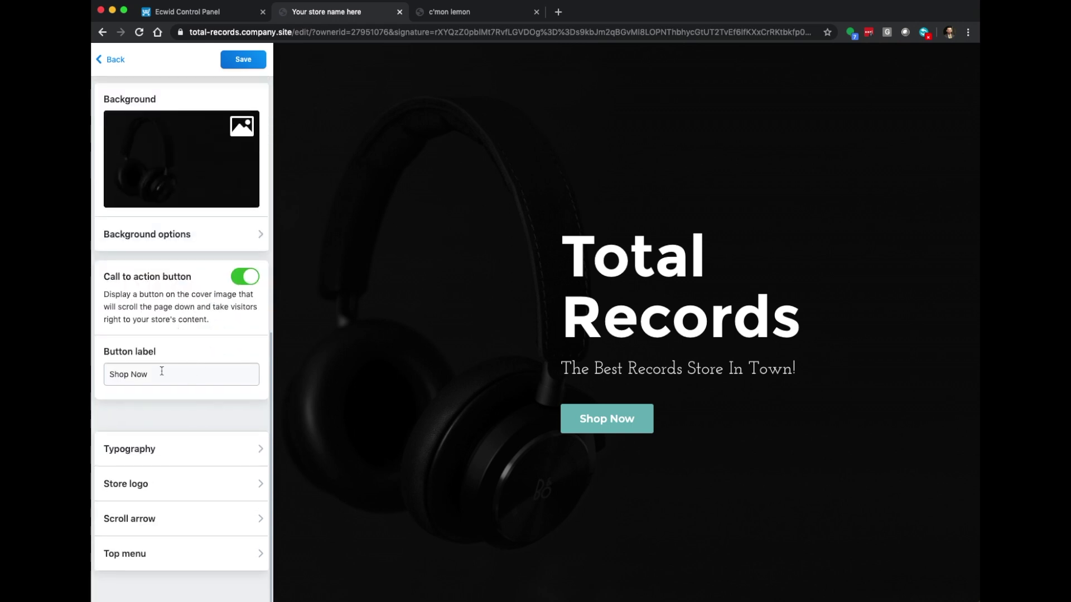
{"action": "left_click_drag", "start_coordinate": [156, 377], "coordinate": [106, 374]}
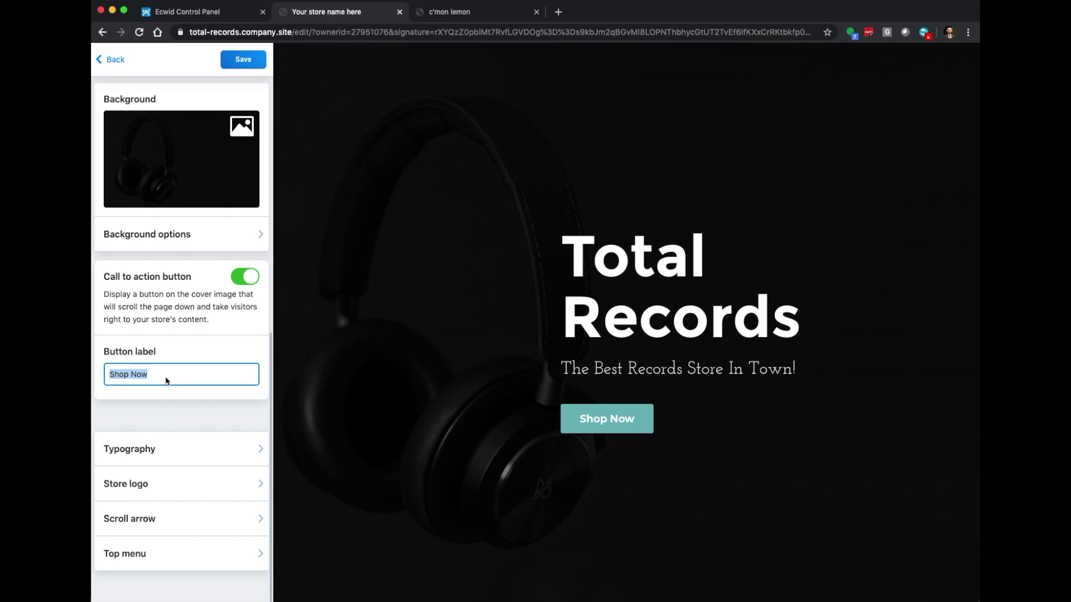
{"action": "type", "text": "See Menu"}
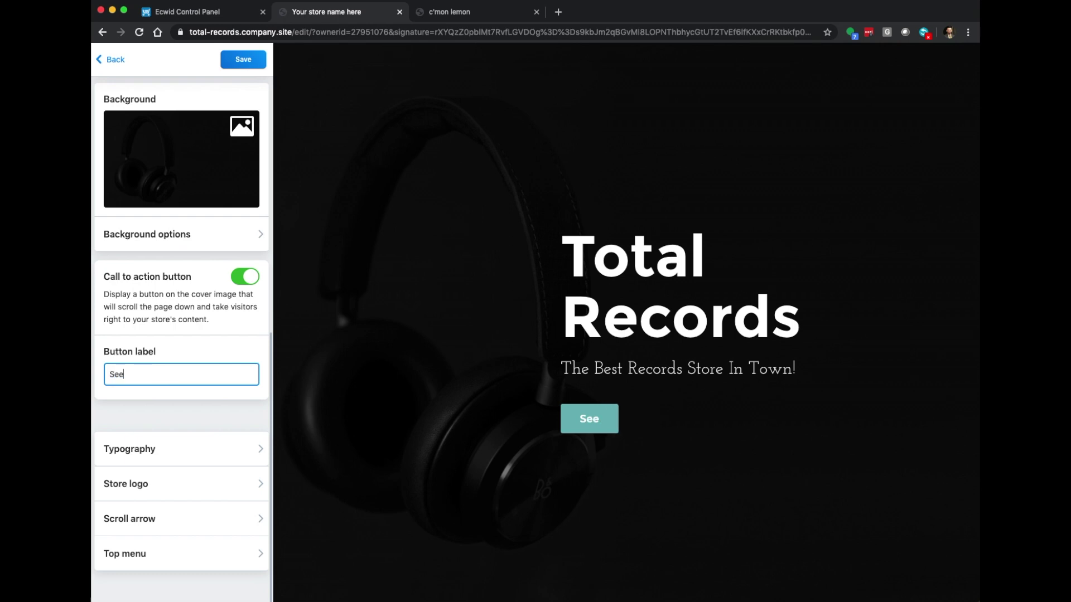
Restore the call to action button's label to "Shop Now"
{"action": "key", "text": "BackSpace"}
{"action": "key", "text": "BackSpace"}
{"action": "key", "text": "BackSpace"}
{"action": "key", "text": "BackSpace"}
{"action": "key", "text": "BackSpace"}
{"action": "key", "text": "BackSpace"}
{"action": "key", "text": "BackSpace"}
{"action": "key", "text": "BackSpace"}
{"action": "type", "text": "Shop Now"}
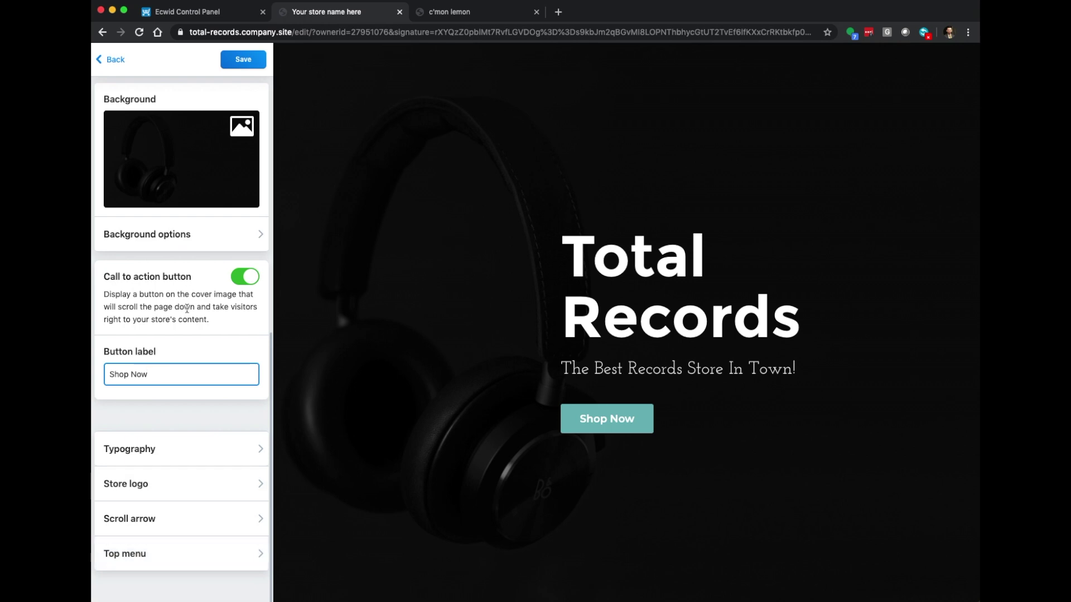
Try the overlay library presets, apply the dark teal-to-maroon gradient overlay to the cover background, and save it
{"action": "scroll", "coordinate": [161, 232], "scroll_direction": "up", "scroll_amount": 5}
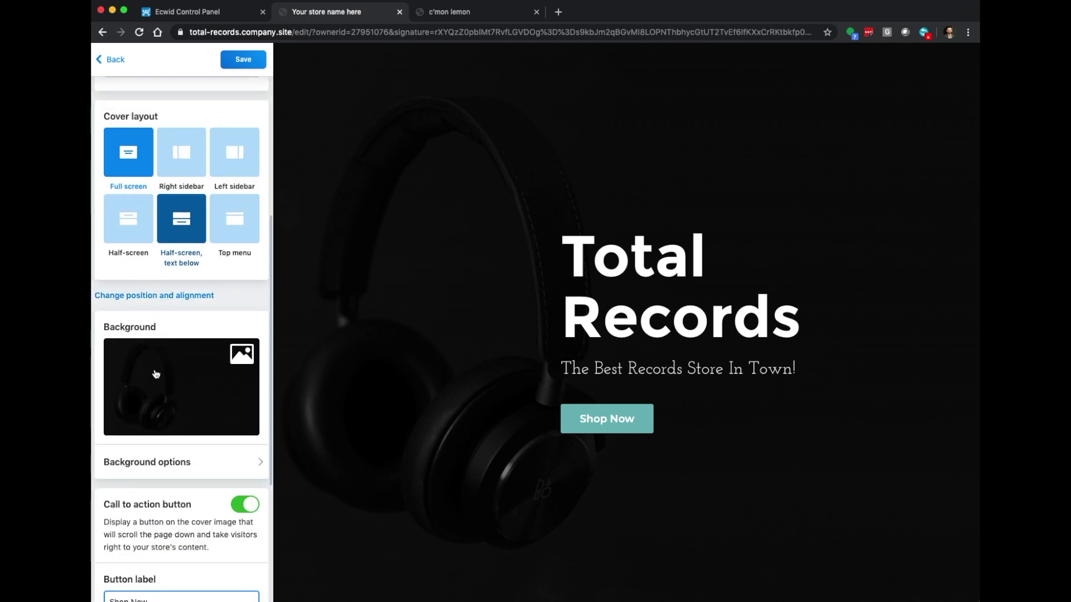
{"action": "left_click", "coordinate": [165, 470]}
{"action": "scroll", "coordinate": [184, 455], "scroll_direction": "down", "scroll_amount": 6}
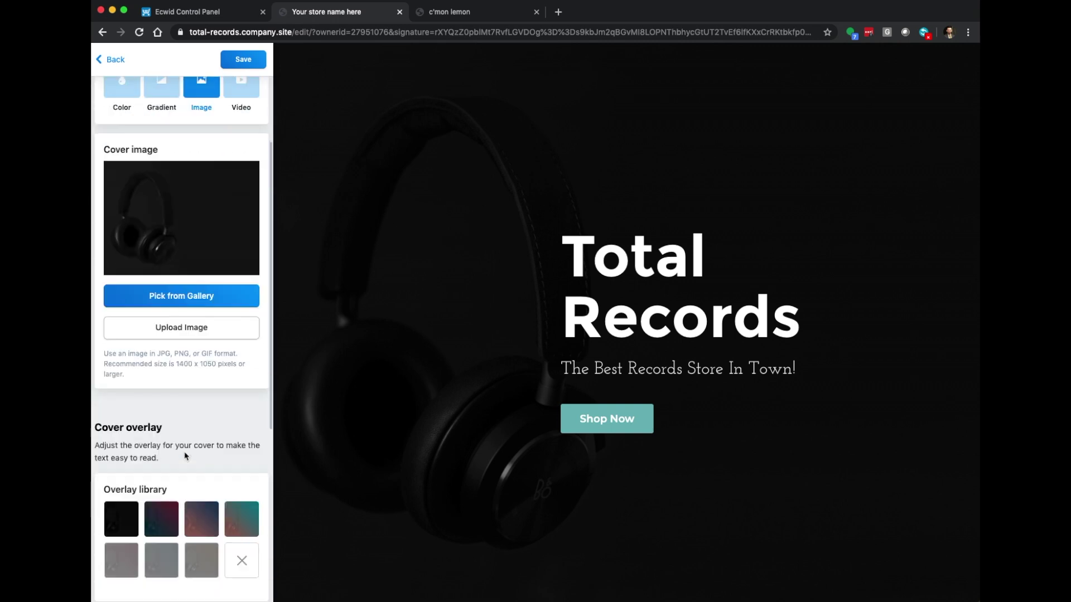
{"action": "scroll", "coordinate": [185, 457], "scroll_direction": "down", "scroll_amount": 2}
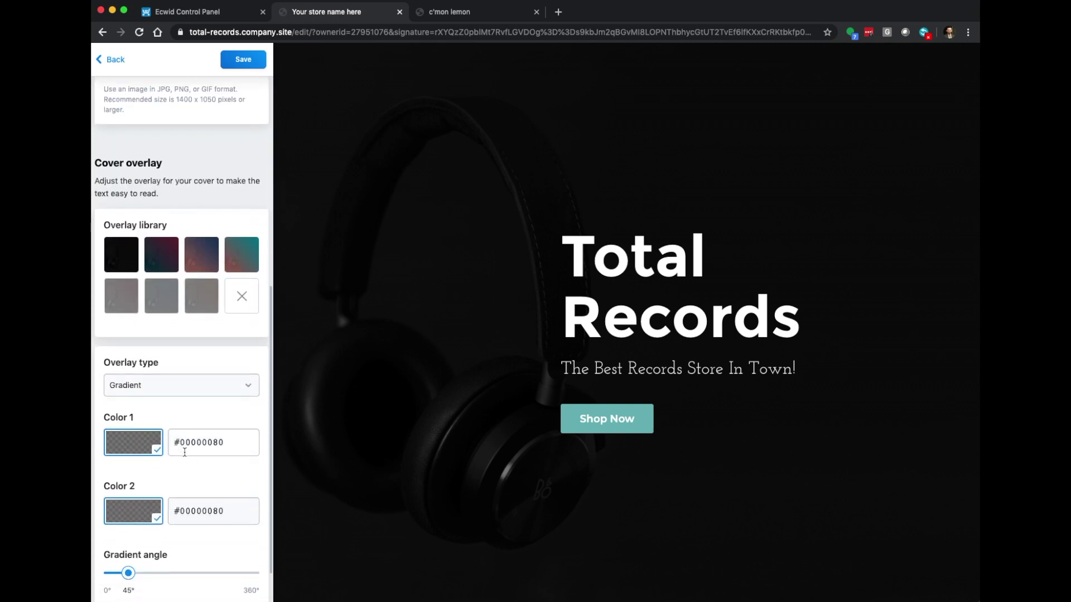
{"action": "left_click", "coordinate": [201, 293]}
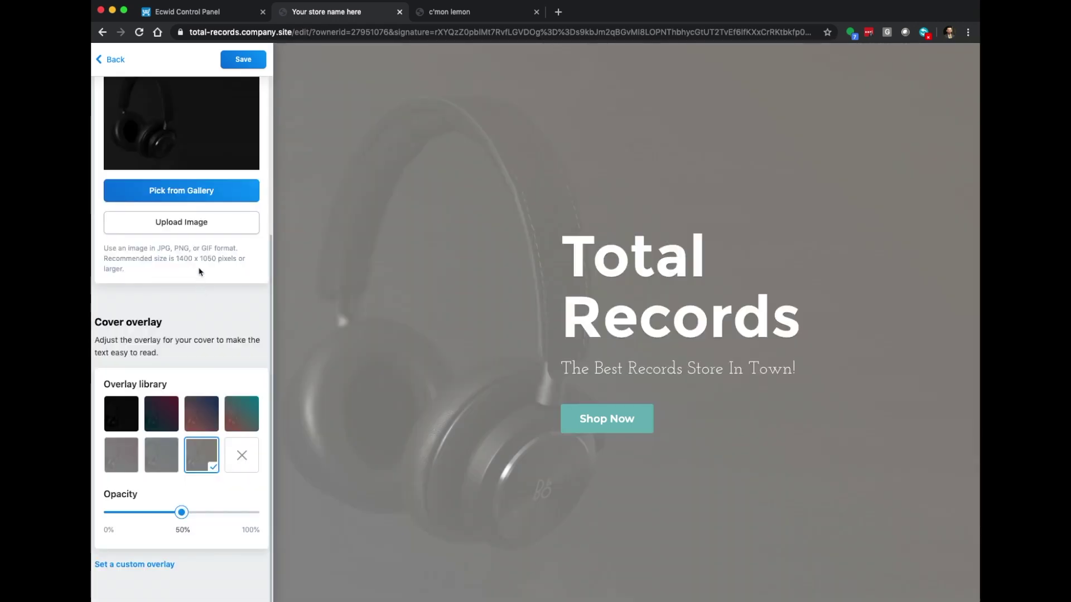
{"action": "left_click", "coordinate": [196, 421]}
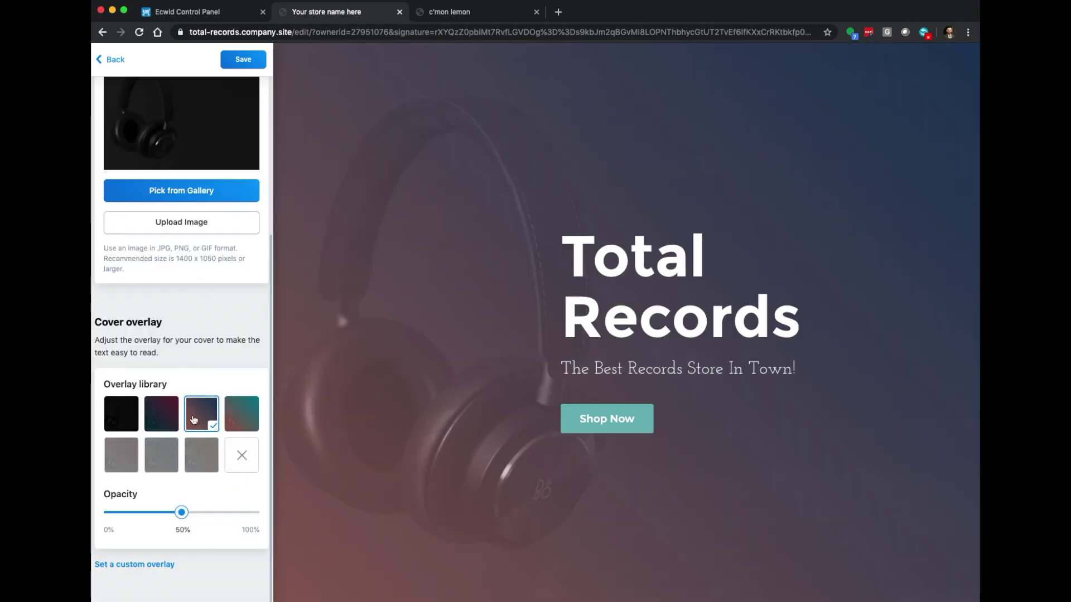
{"action": "left_click", "coordinate": [163, 422]}
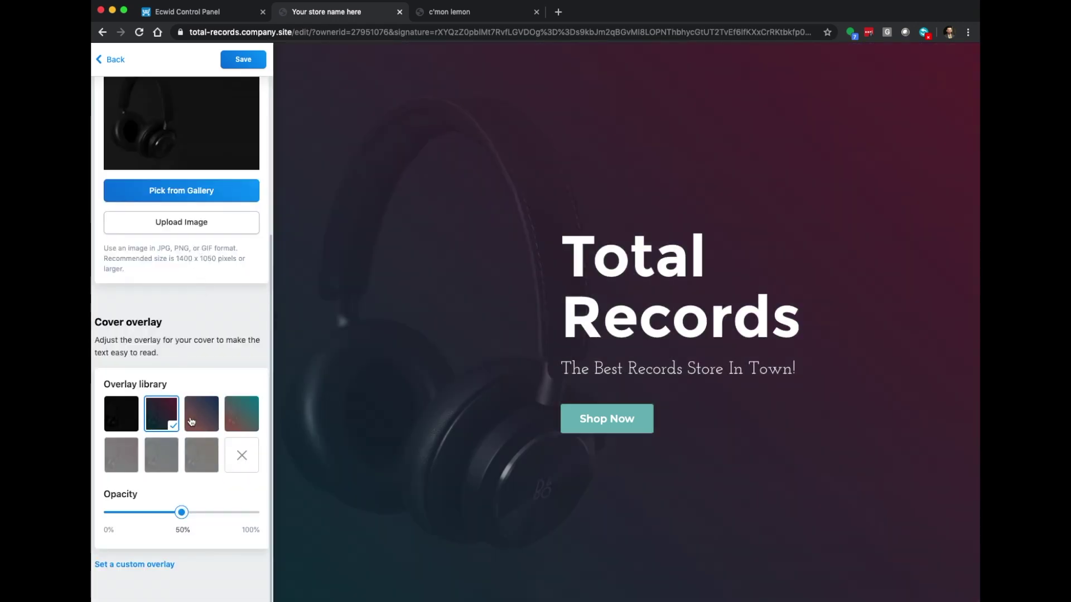
{"action": "left_click", "coordinate": [247, 61]}
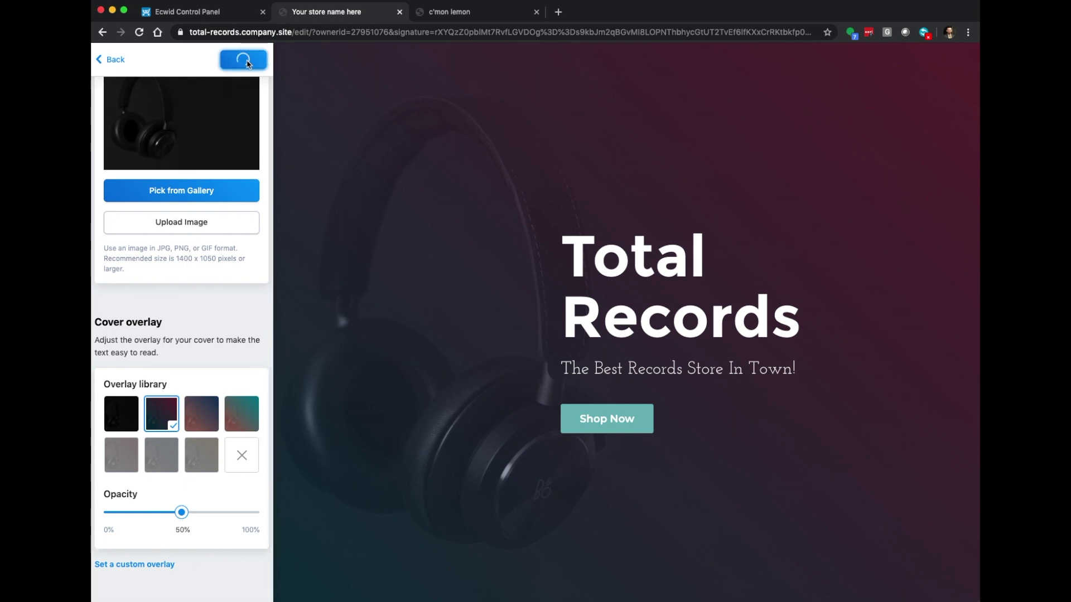
{"action": "left_click", "coordinate": [115, 61]}
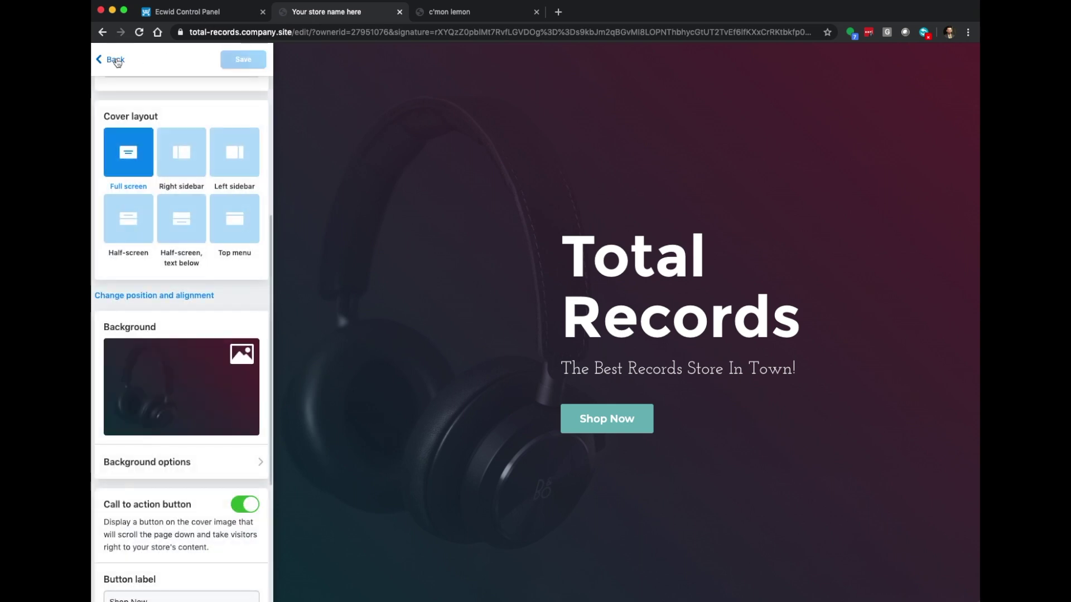
{"action": "left_click", "coordinate": [116, 59]}
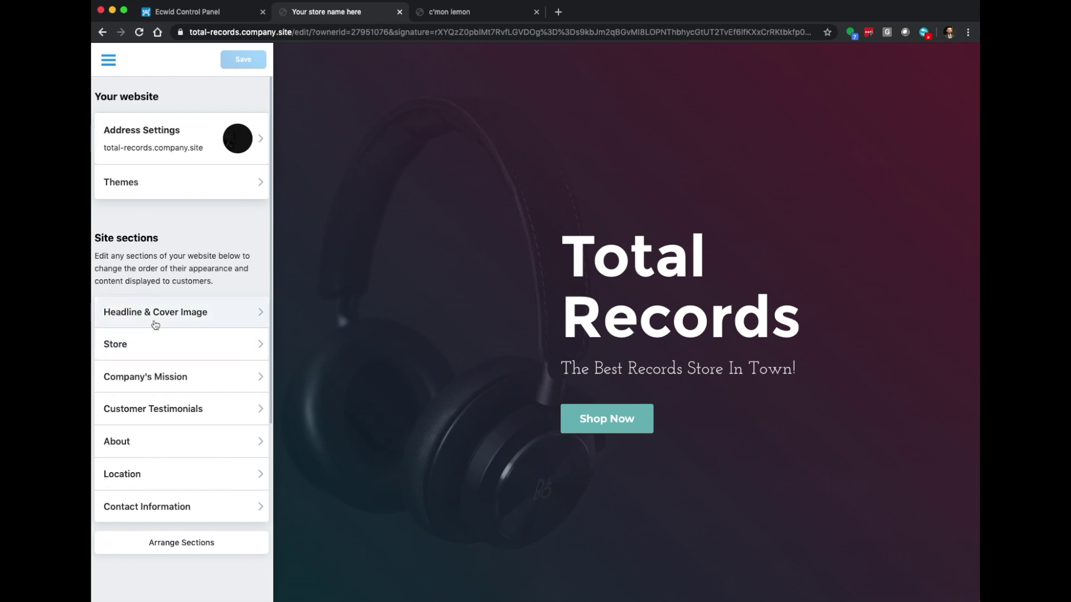
Set the product thumbnail size to Large in the Store section
{"action": "left_click", "coordinate": [144, 353]}
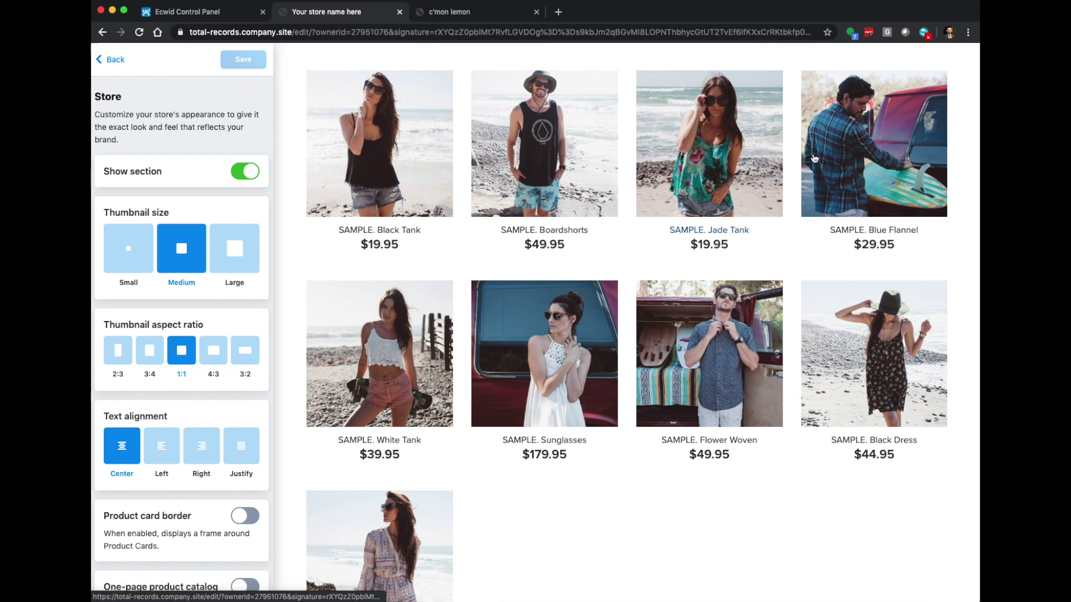
{"action": "left_click", "coordinate": [234, 269]}
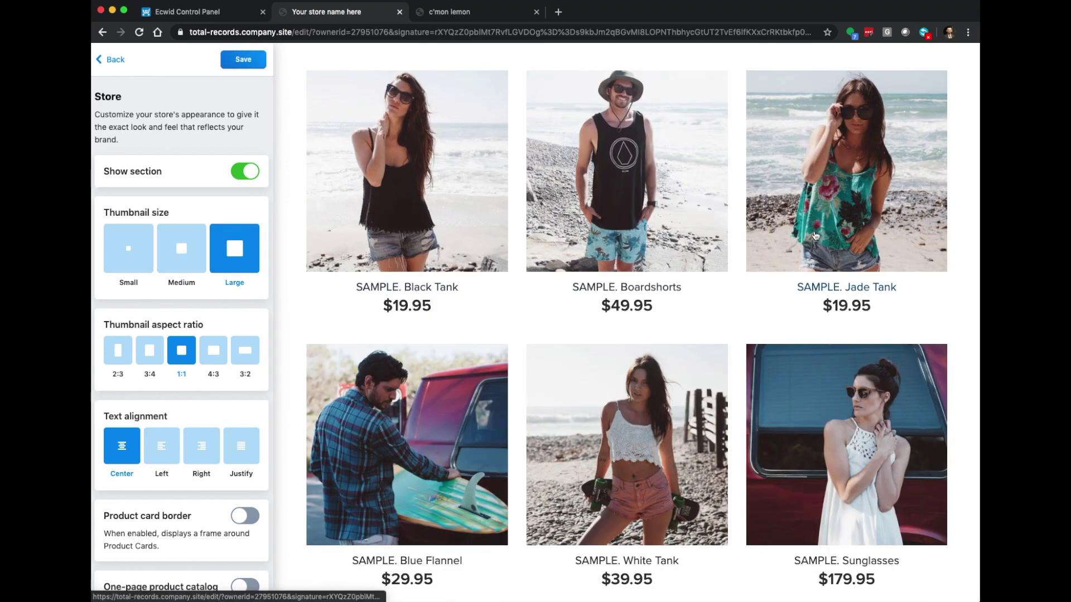
{"action": "scroll", "coordinate": [680, 229], "scroll_direction": "up", "scroll_amount": 2}
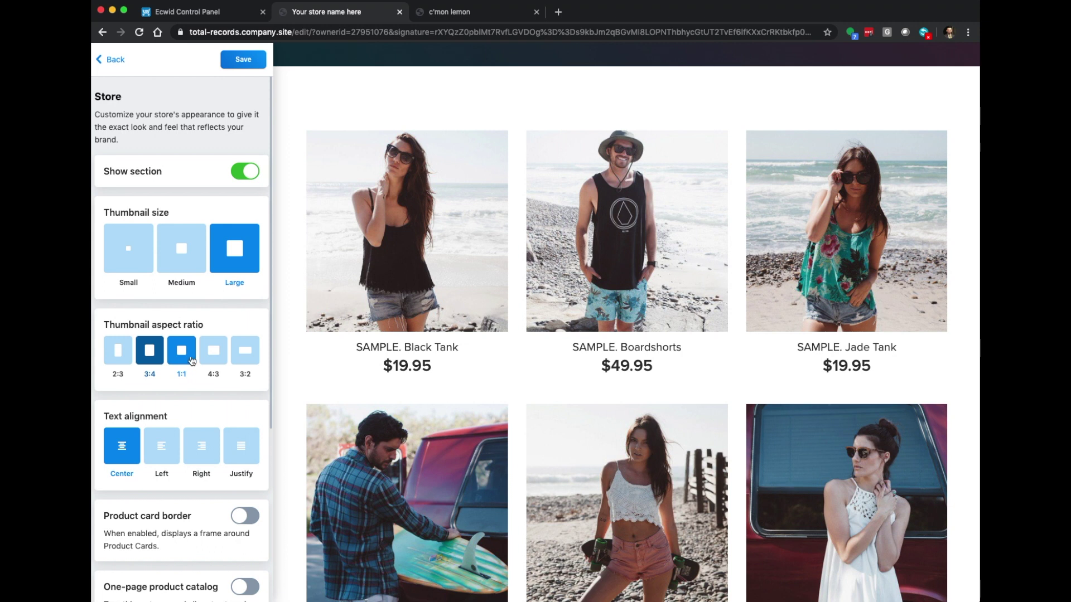
Try the 4:3, 3:4 and 2:3 thumbnail aspect ratios and return the setting to 1:1
{"action": "left_click", "coordinate": [221, 360]}
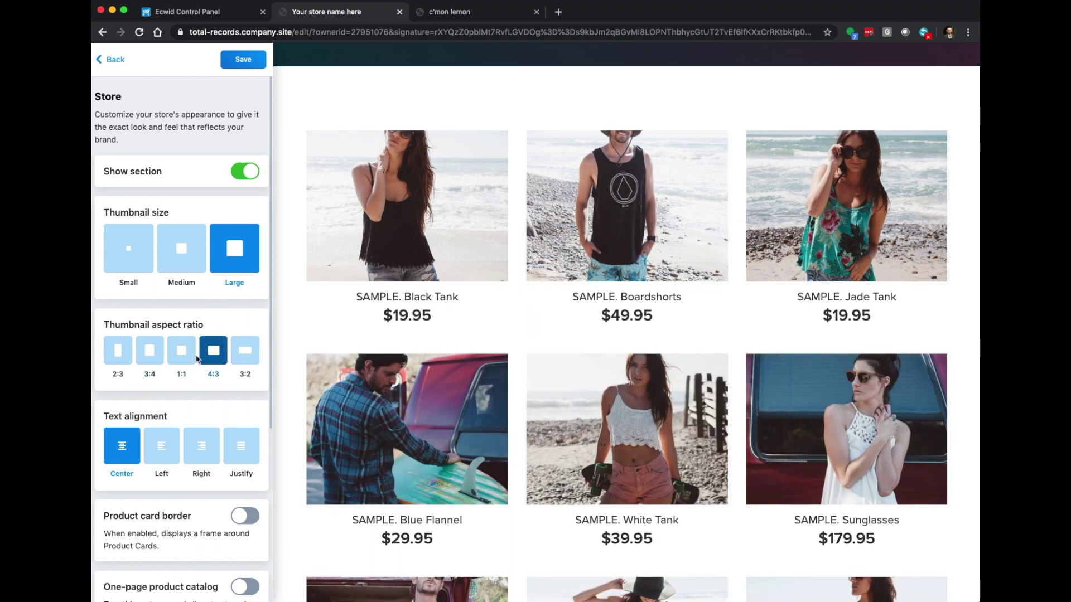
{"action": "left_click", "coordinate": [180, 353]}
{"action": "left_click", "coordinate": [149, 352]}
{"action": "left_click", "coordinate": [120, 357]}
{"action": "left_click", "coordinate": [149, 351]}
{"action": "left_click", "coordinate": [180, 358]}
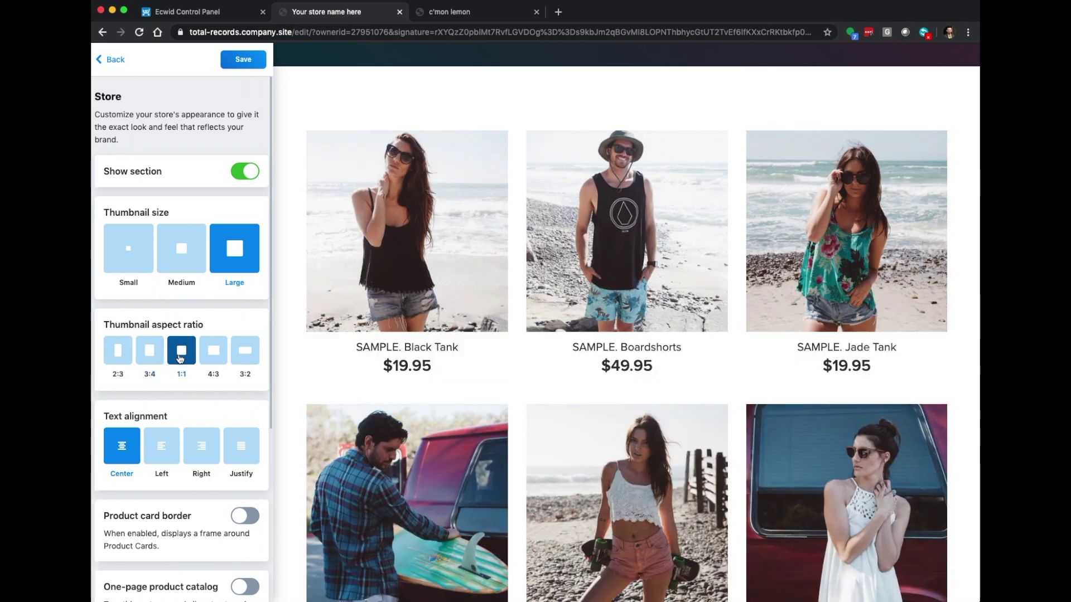
Try left and right text alignment for the product cards and return it to Center
{"action": "left_click", "coordinate": [164, 454]}
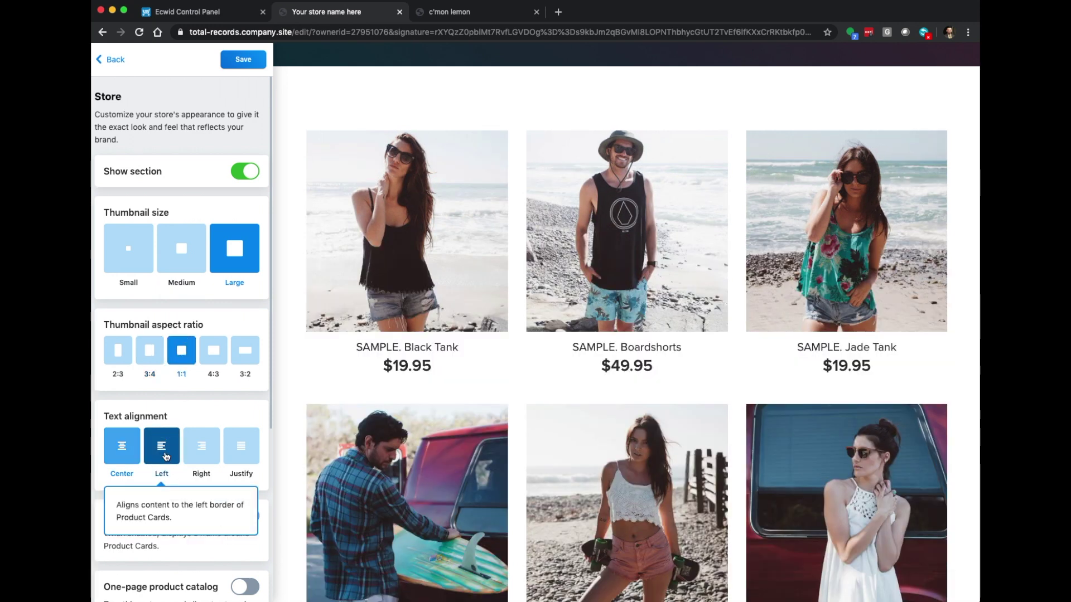
{"action": "left_click", "coordinate": [204, 454]}
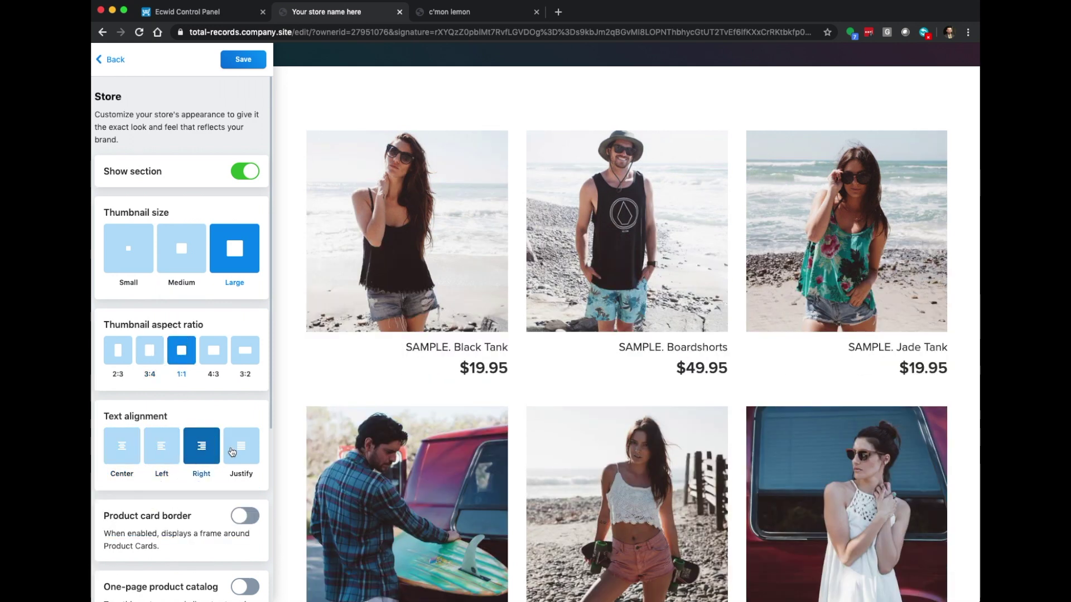
{"action": "left_click", "coordinate": [162, 449]}
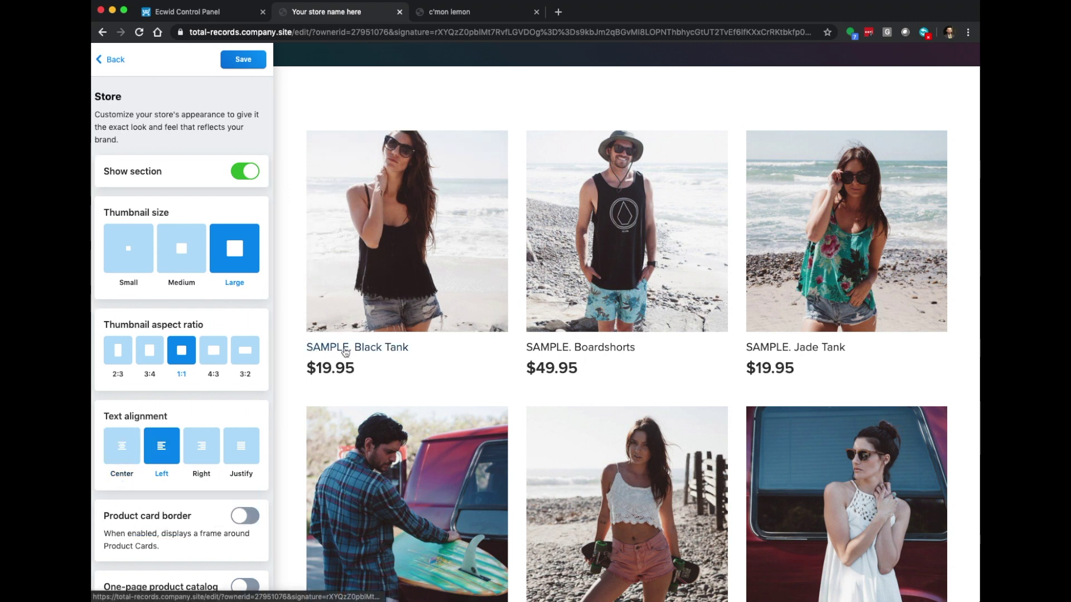
{"action": "left_click", "coordinate": [128, 454]}
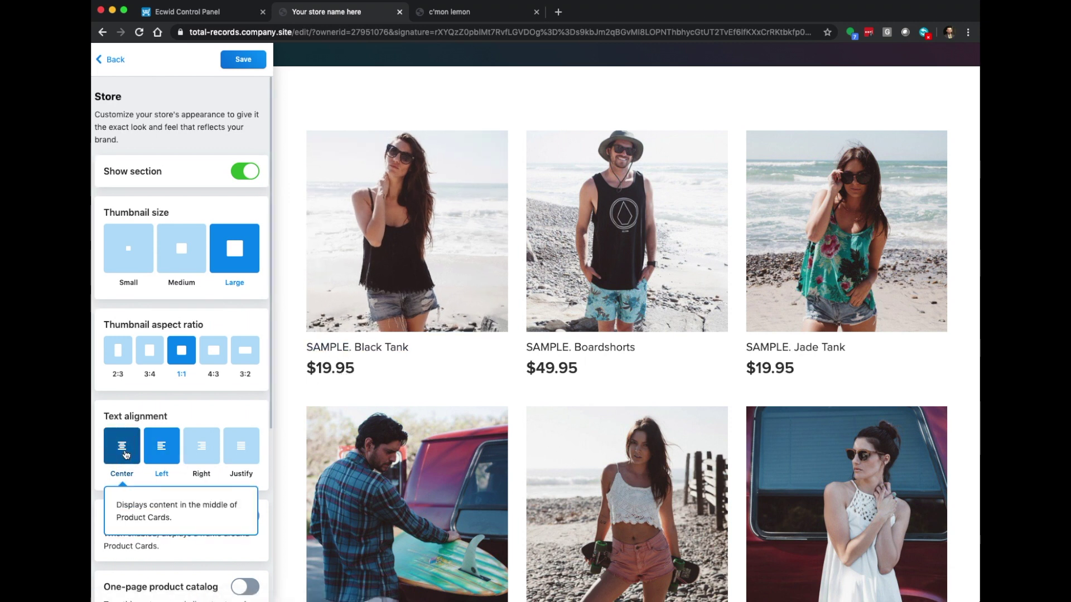
Review the remaining Store appearance options, save the section's settings and return to the site sections list
{"action": "scroll", "coordinate": [219, 462], "scroll_direction": "down", "scroll_amount": 5}
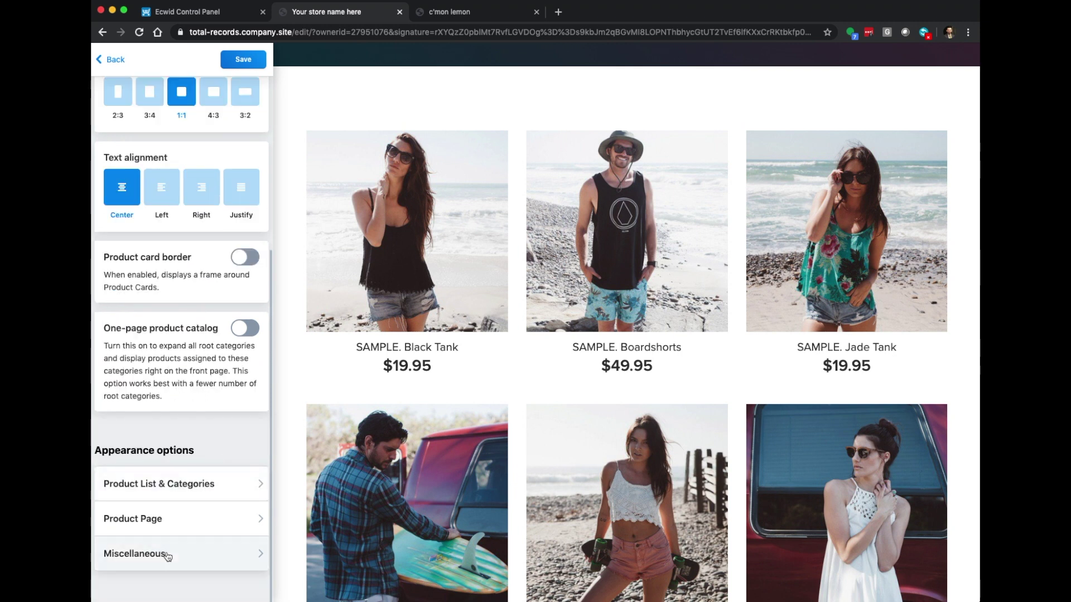
{"action": "scroll", "coordinate": [180, 408], "scroll_direction": "up", "scroll_amount": 2}
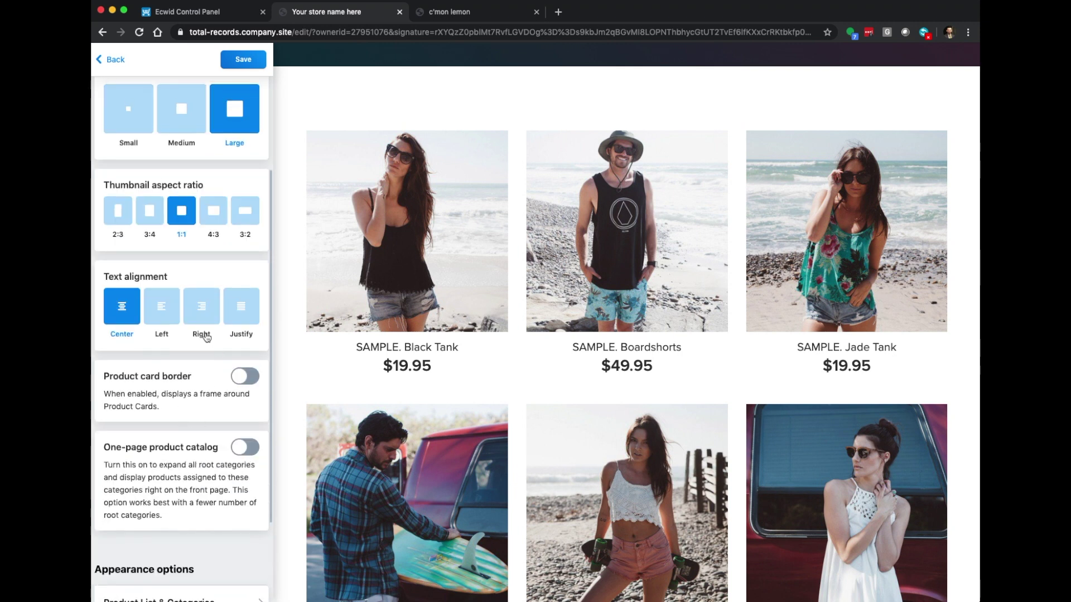
{"action": "left_click", "coordinate": [248, 63]}
{"action": "left_click", "coordinate": [115, 61]}
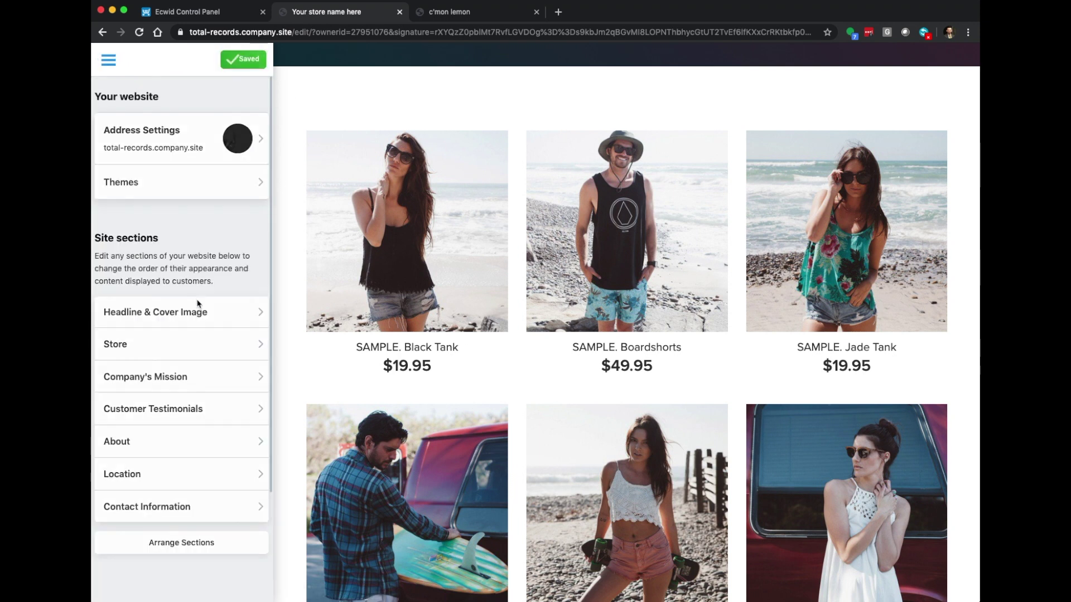
Hide the Company's Mission section from the site and save the change
{"action": "left_click", "coordinate": [163, 378]}
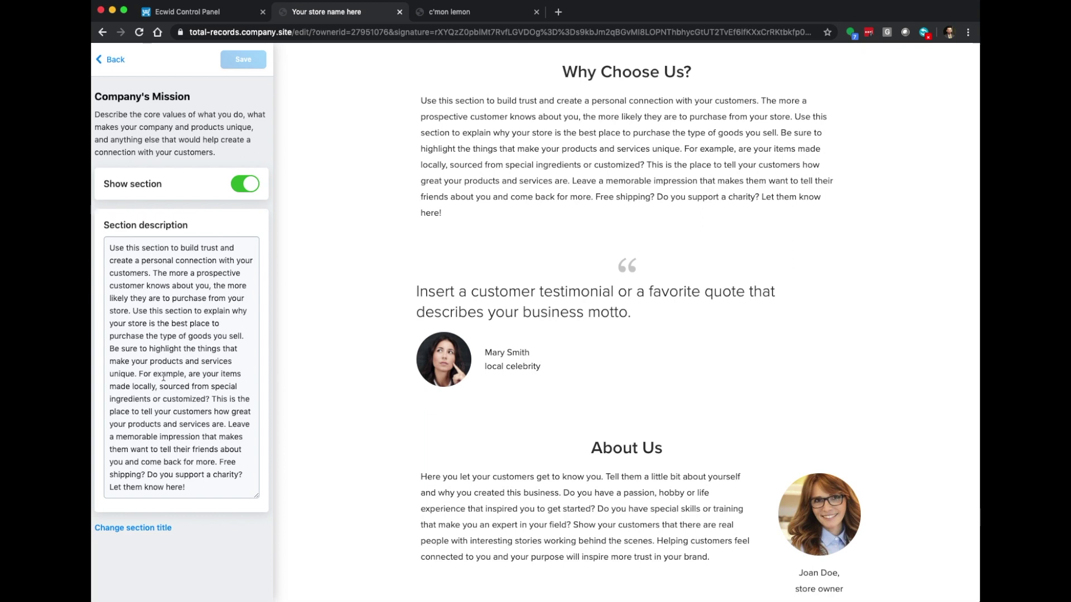
{"action": "left_click", "coordinate": [245, 184]}
{"action": "left_click", "coordinate": [243, 60]}
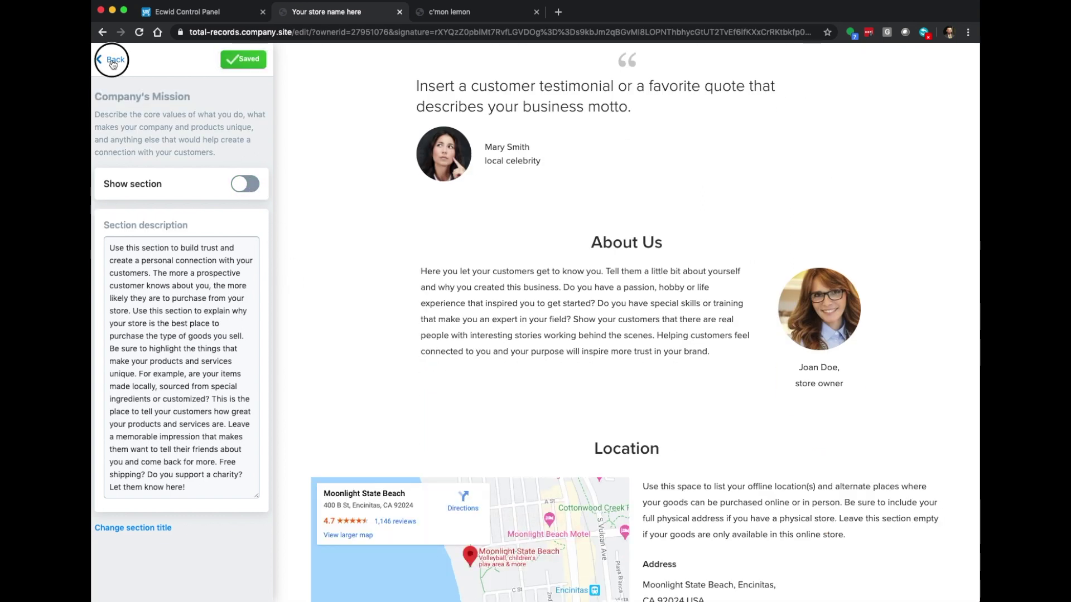
{"action": "left_click", "coordinate": [109, 59]}
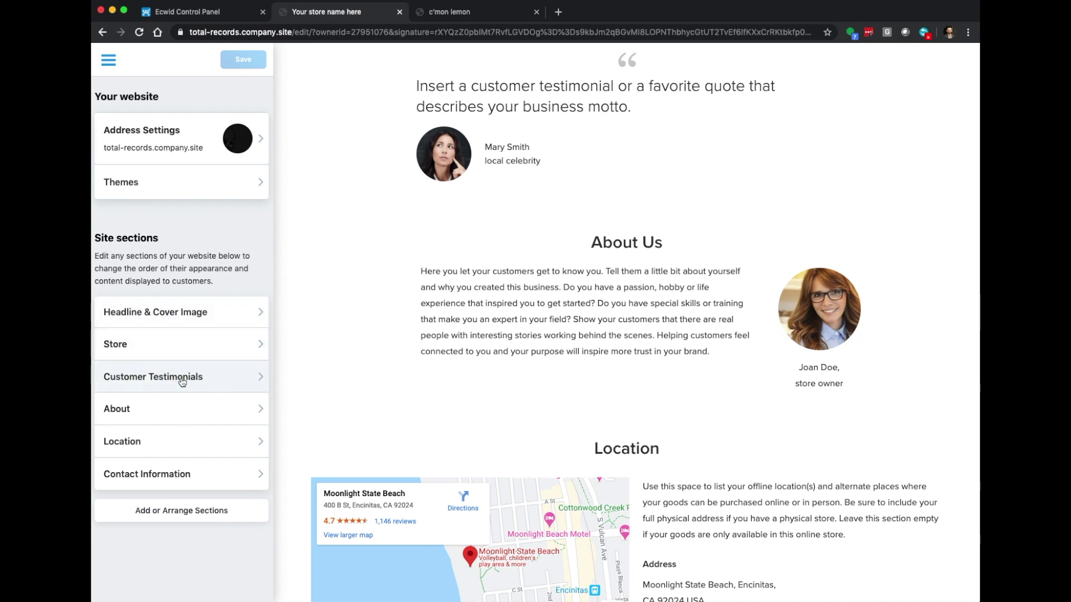
Hide the Customer Testimonials section from the site and save the change
{"action": "left_click", "coordinate": [183, 383]}
{"action": "left_click", "coordinate": [246, 170]}
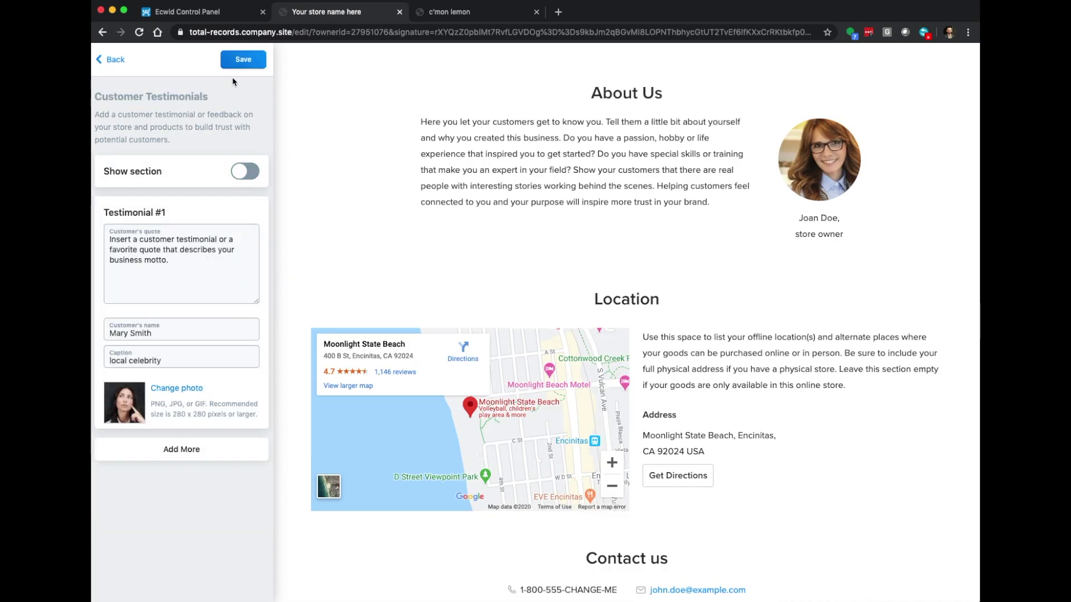
{"action": "left_click", "coordinate": [243, 59]}
{"action": "left_click", "coordinate": [118, 65]}
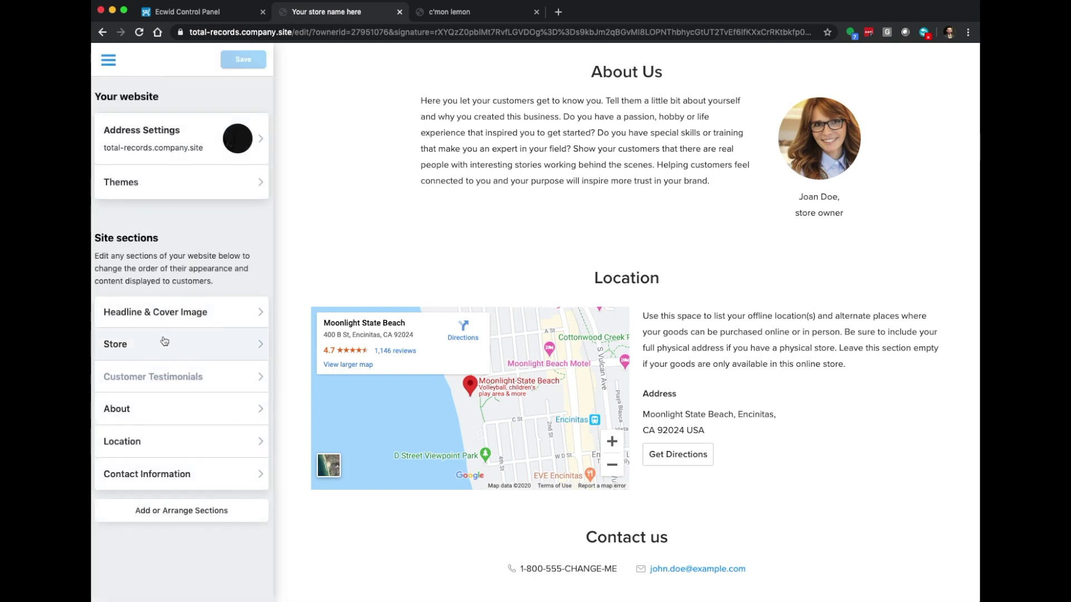
Hide the About section from the site and save the change
{"action": "left_click", "coordinate": [160, 356]}
{"action": "left_click", "coordinate": [245, 170]}
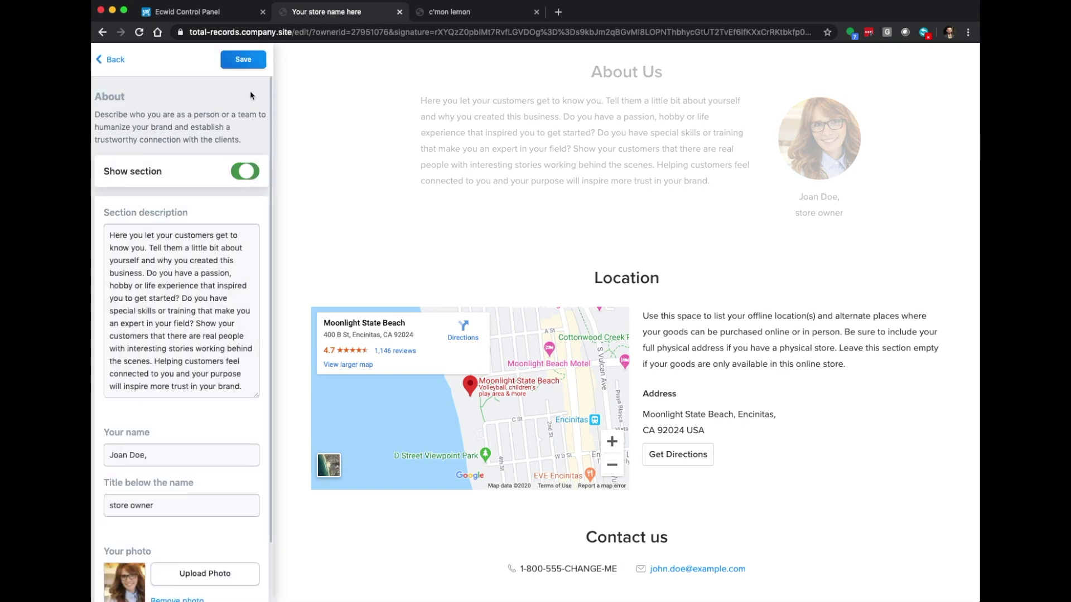
{"action": "left_click", "coordinate": [243, 59]}
{"action": "left_click", "coordinate": [123, 60]}
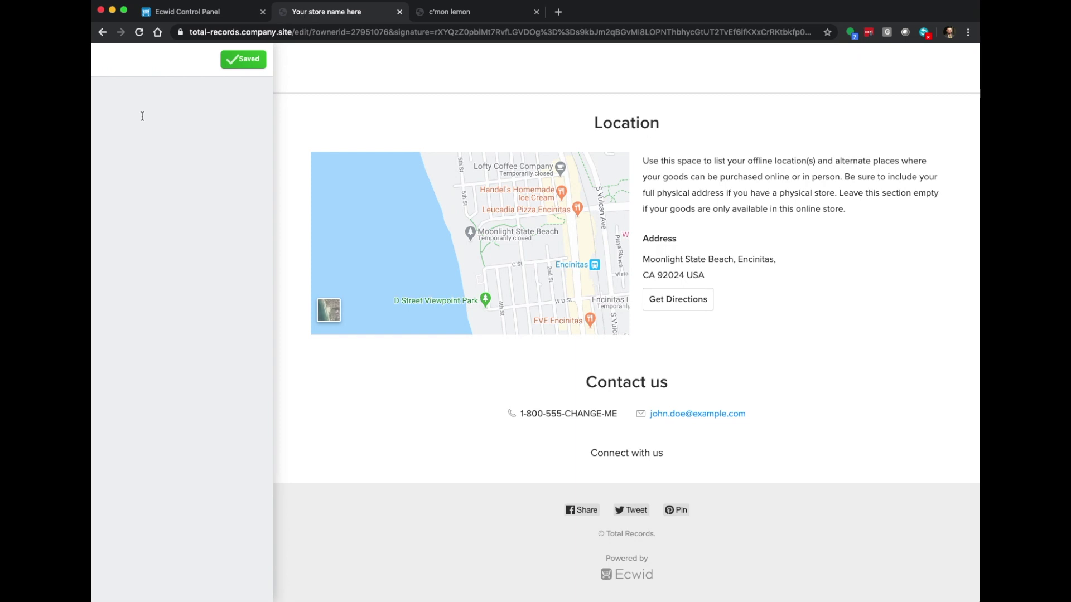
Examine the Location section's address and description and the phone and email fields of the Contact Information section
{"action": "scroll", "coordinate": [667, 240], "scroll_direction": "up", "scroll_amount": 4}
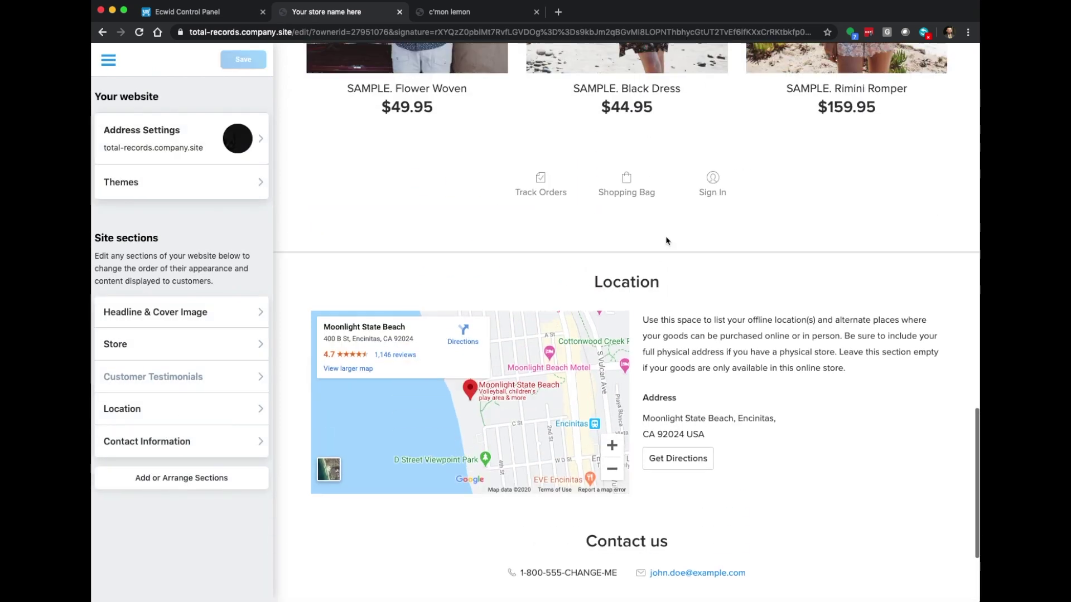
{"action": "scroll", "coordinate": [667, 241], "scroll_direction": "down", "scroll_amount": 2}
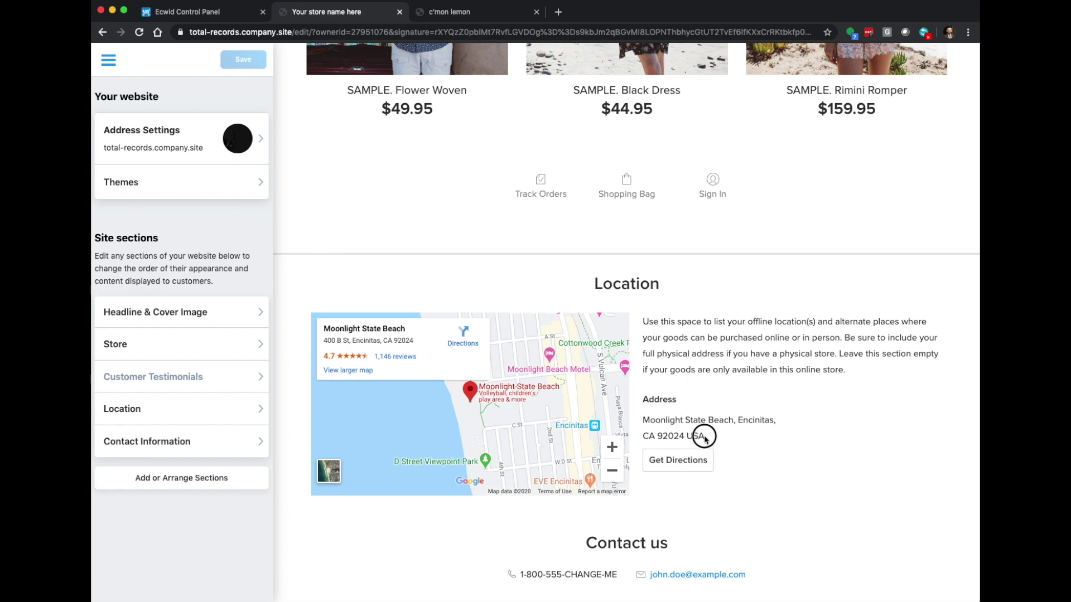
{"action": "left_click_drag", "start_coordinate": [706, 436], "coordinate": [644, 422]}
{"action": "left_click", "coordinate": [673, 338]}
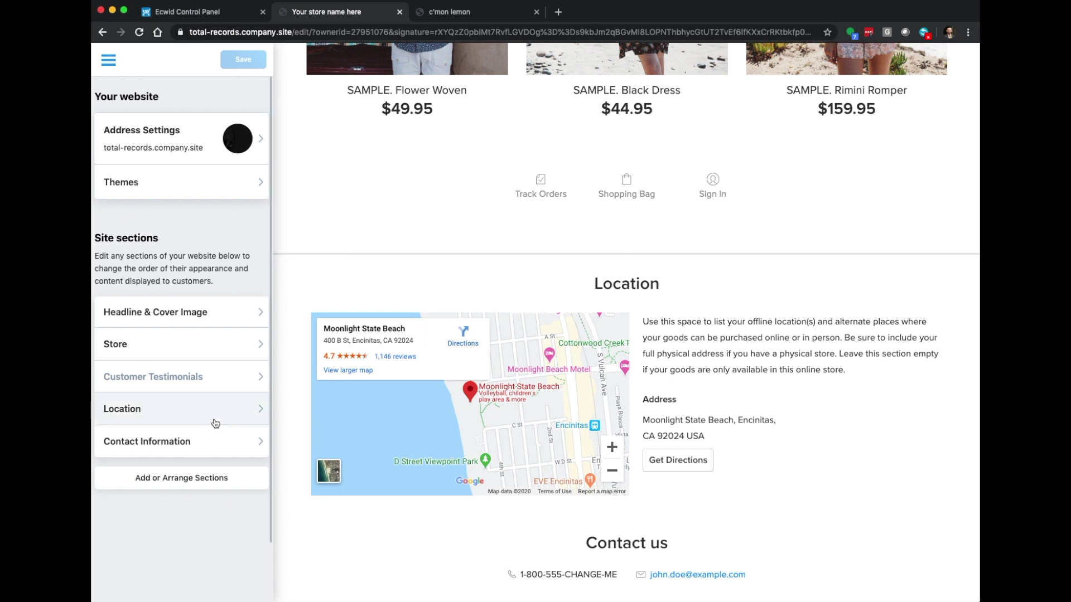
{"action": "left_click", "coordinate": [186, 442]}
{"action": "left_click_drag", "start_coordinate": [204, 223], "coordinate": [107, 223]}
{"action": "left_click_drag", "start_coordinate": [212, 274], "coordinate": [106, 273]}
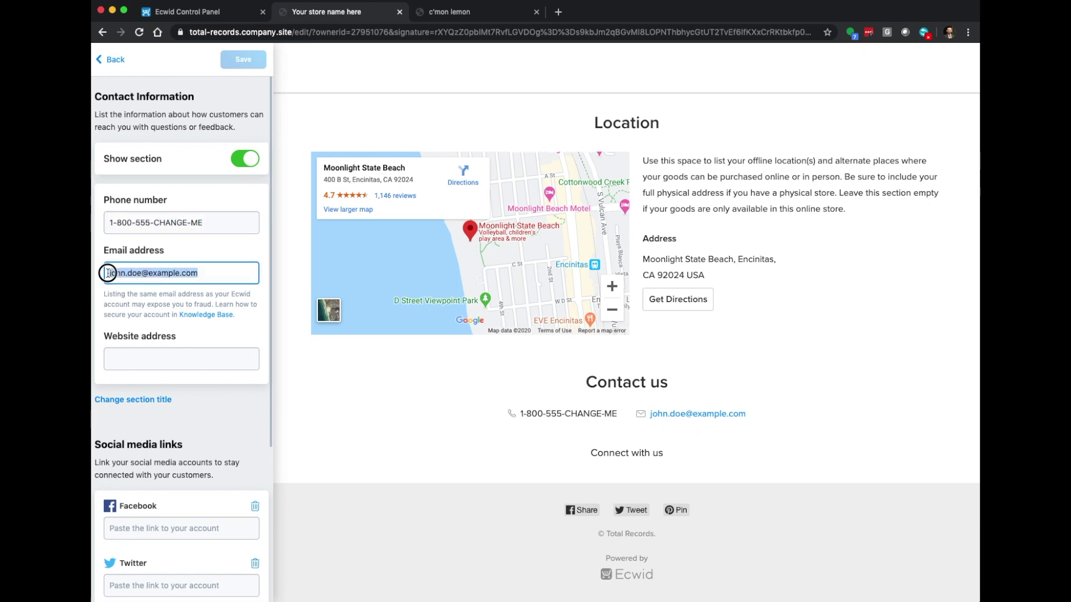
{"action": "left_click", "coordinate": [111, 60]}
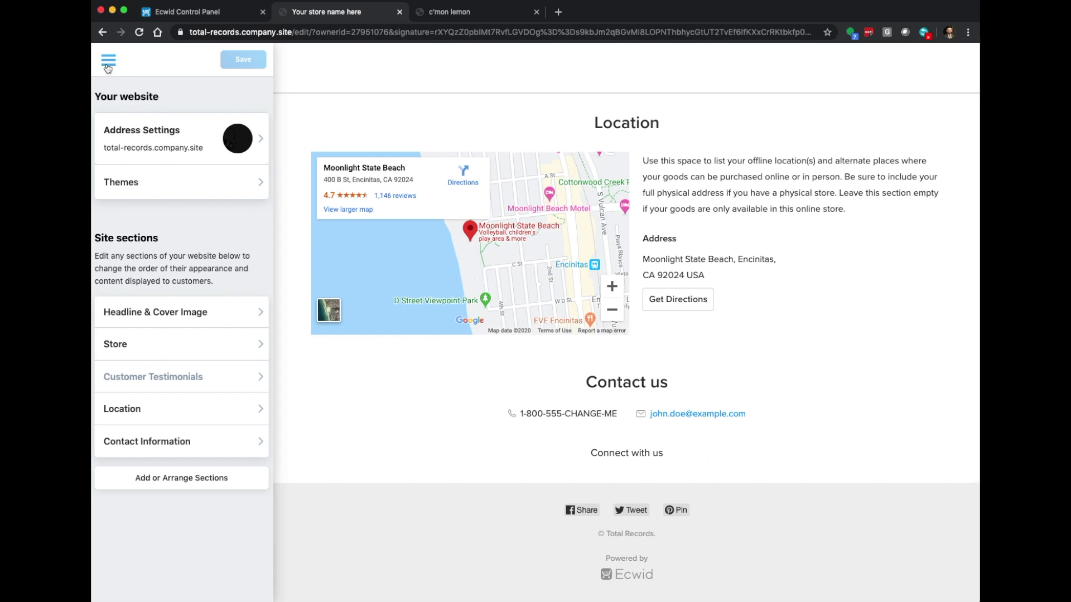
Open the published Total Records website from the site editor
{"action": "left_click", "coordinate": [108, 61]}
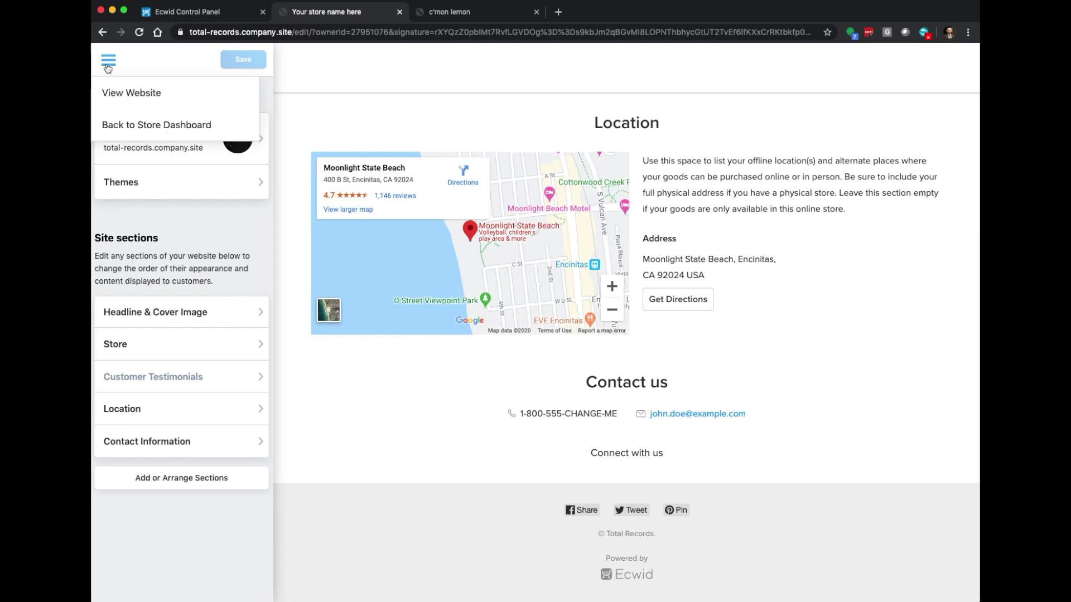
{"action": "left_click", "coordinate": [135, 102]}
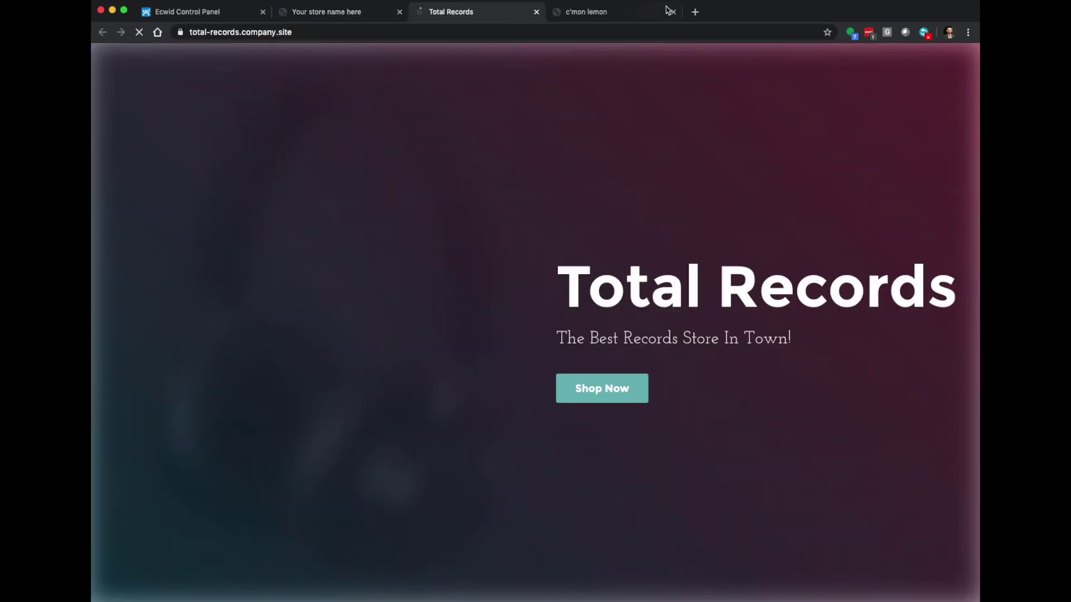
Close the c'mon lemon demo site and examine the published Total Records site's headline, description and product grid
{"action": "left_click", "coordinate": [673, 14]}
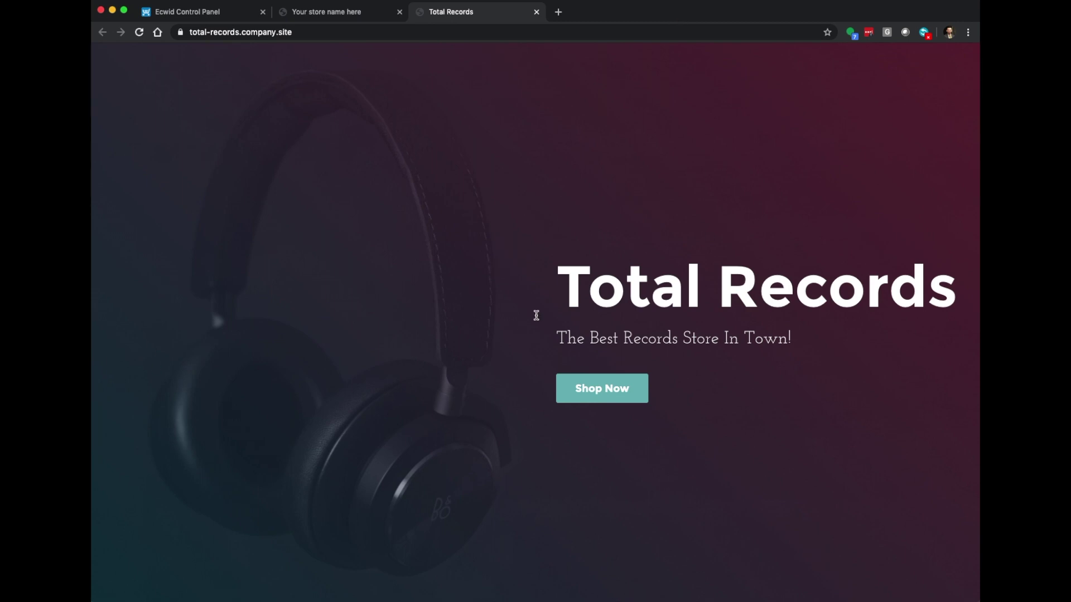
{"action": "left_click_drag", "start_coordinate": [593, 278], "coordinate": [873, 305]}
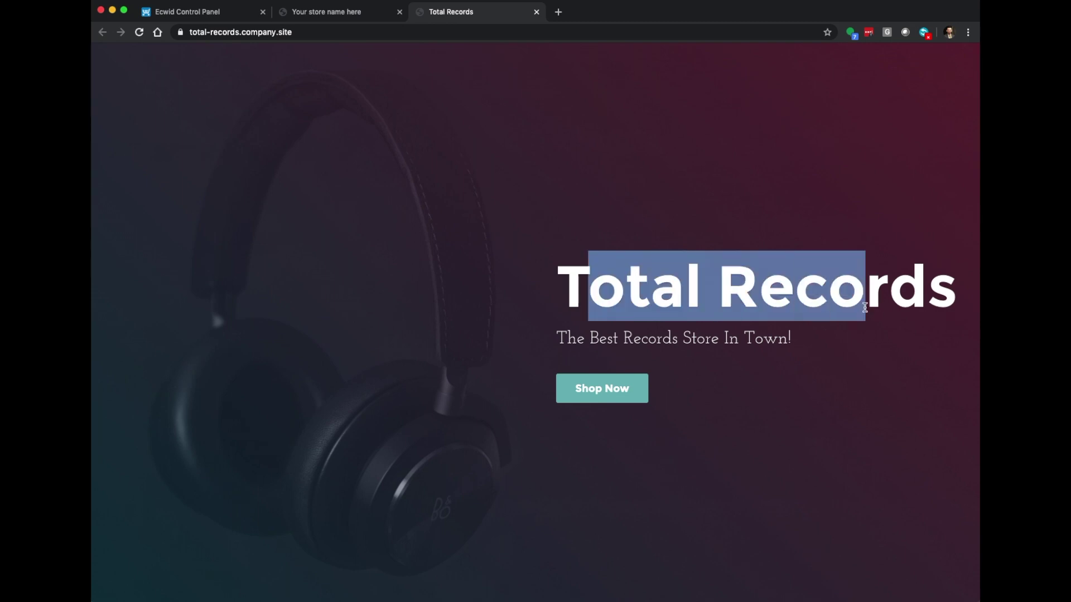
{"action": "left_click_drag", "start_coordinate": [621, 340], "coordinate": [678, 342]}
{"action": "left_click", "coordinate": [720, 342]}
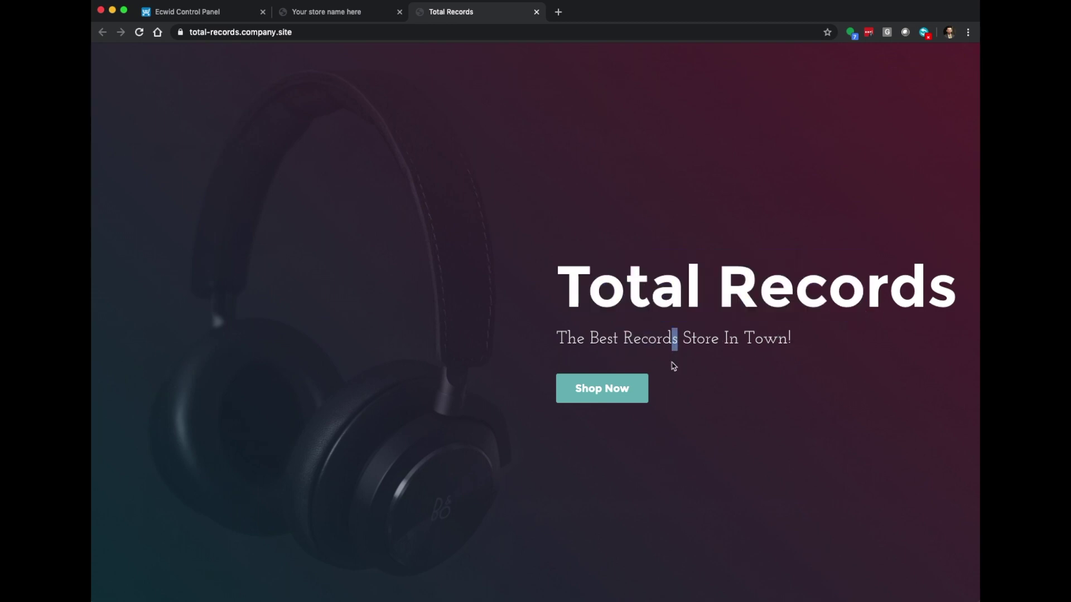
{"action": "scroll", "coordinate": [601, 396], "scroll_direction": "down", "scroll_amount": 1}
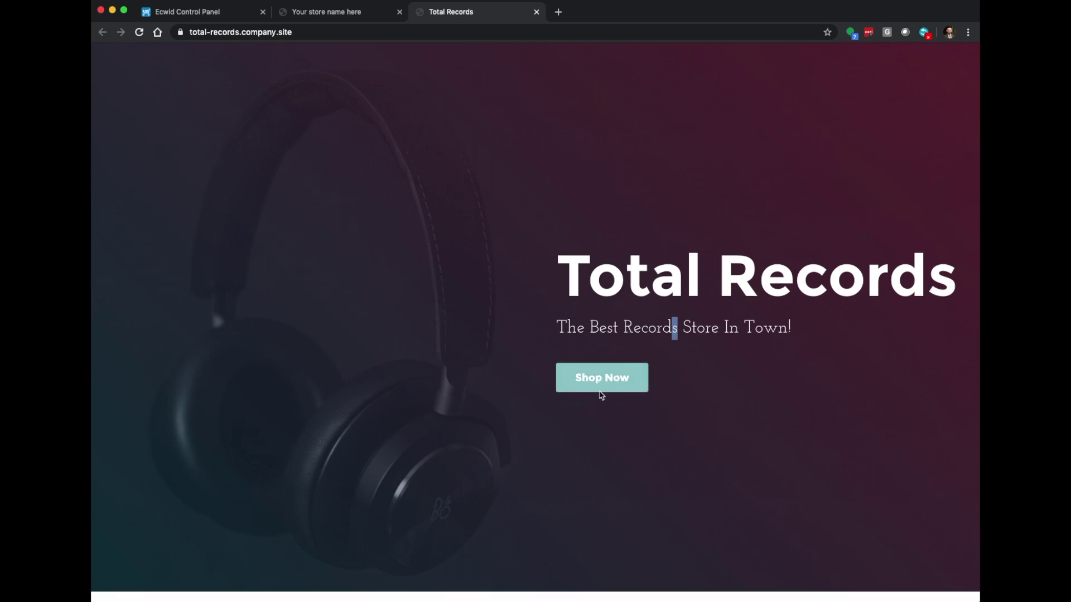
{"action": "left_click", "coordinate": [602, 379]}
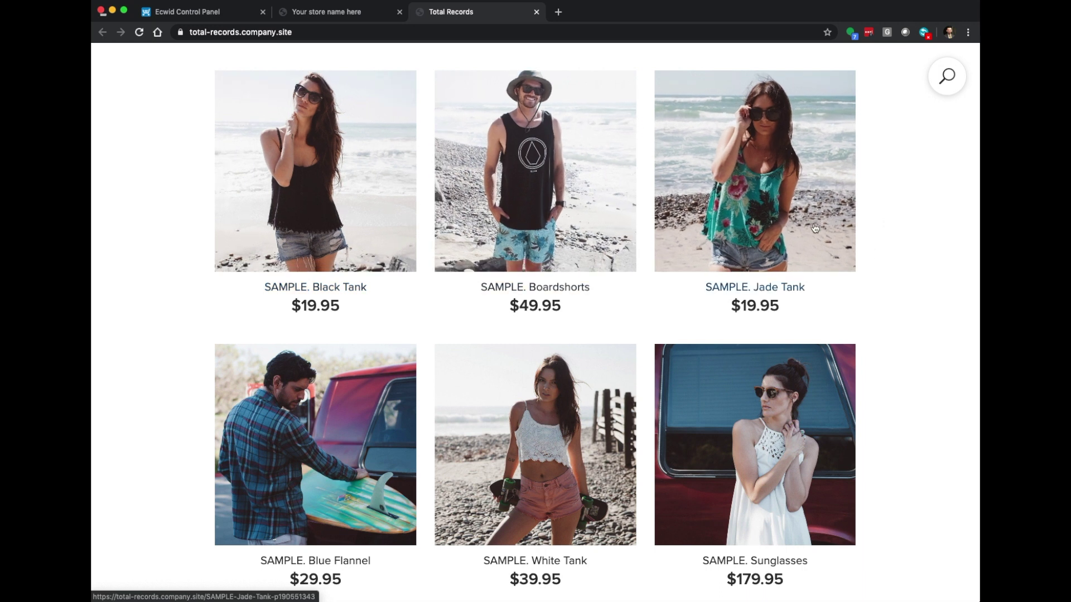
{"action": "left_click", "coordinate": [349, 16]}
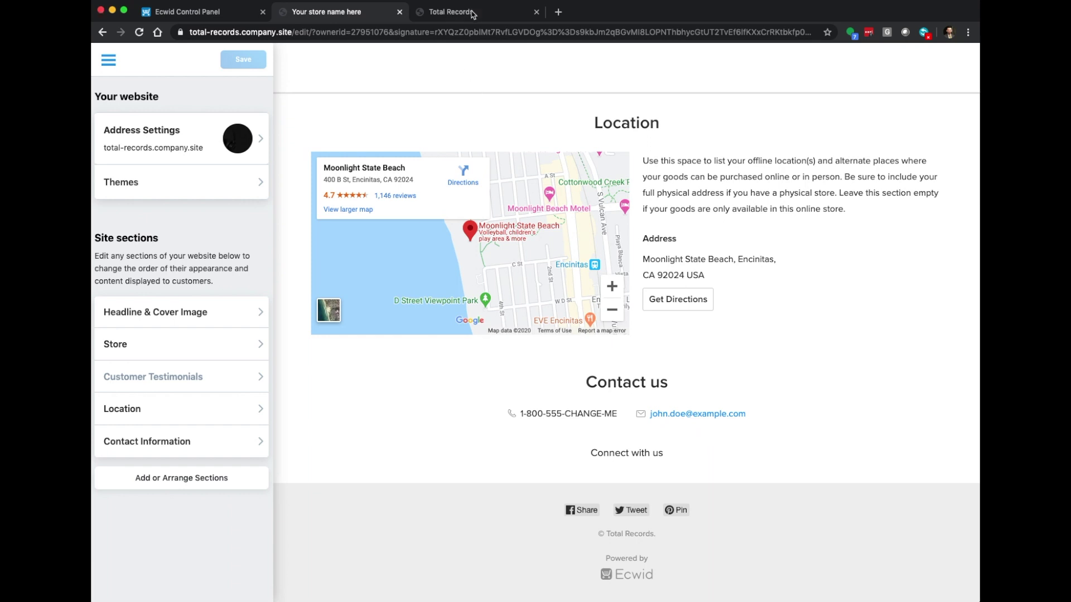
{"action": "left_click", "coordinate": [472, 22]}
{"action": "scroll", "coordinate": [490, 335], "scroll_direction": "up", "scroll_amount": 10}
{"action": "left_click", "coordinate": [627, 348]}
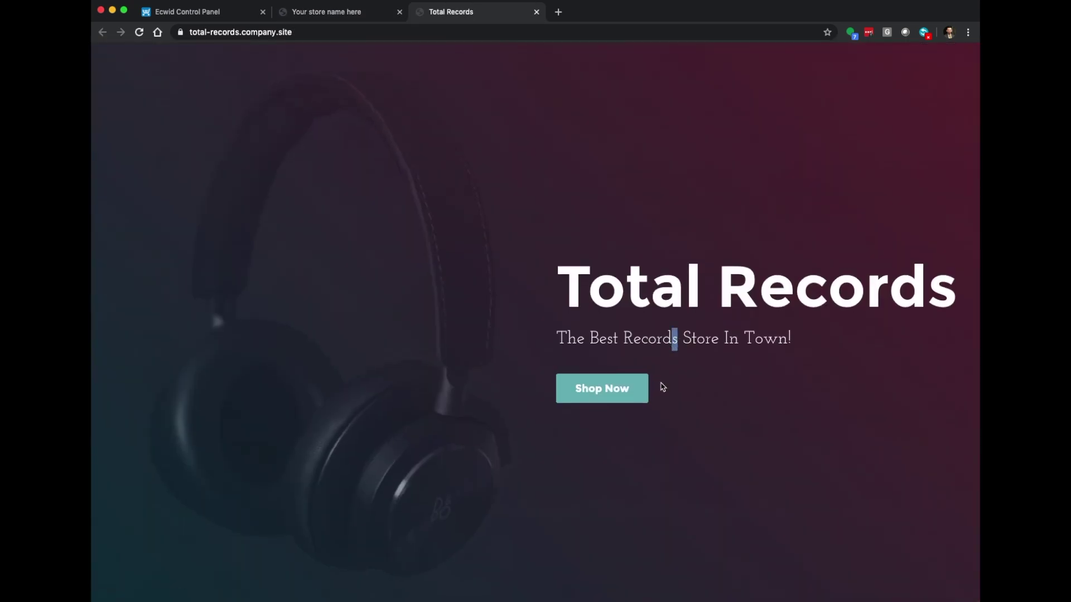
Correct the cover description to "The Best Record Store In Town!", save it, and close the site editor
{"action": "left_click", "coordinate": [338, 15]}
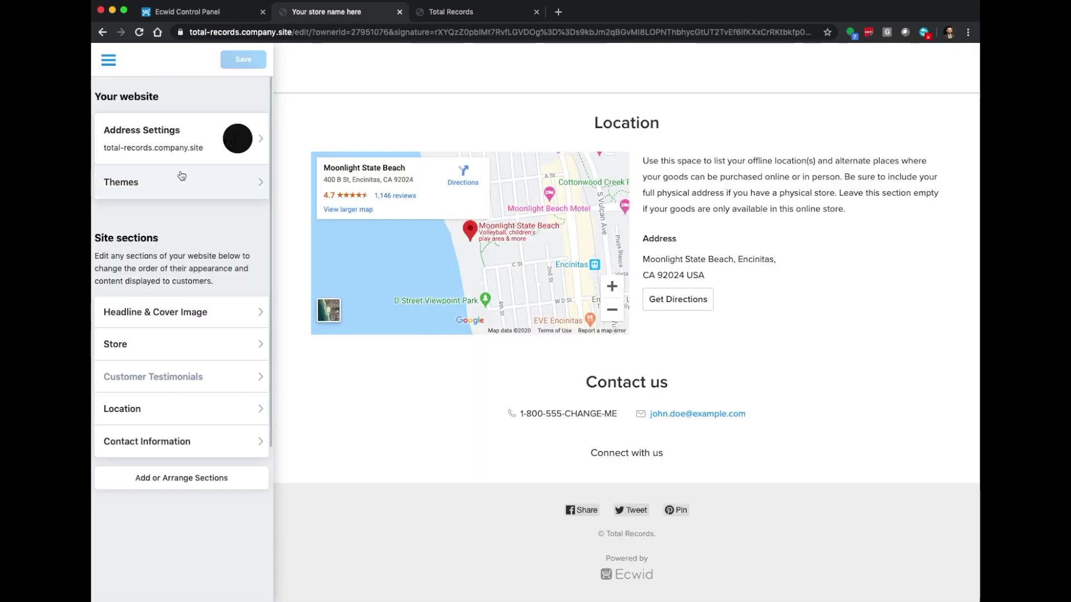
{"action": "left_click", "coordinate": [173, 318]}
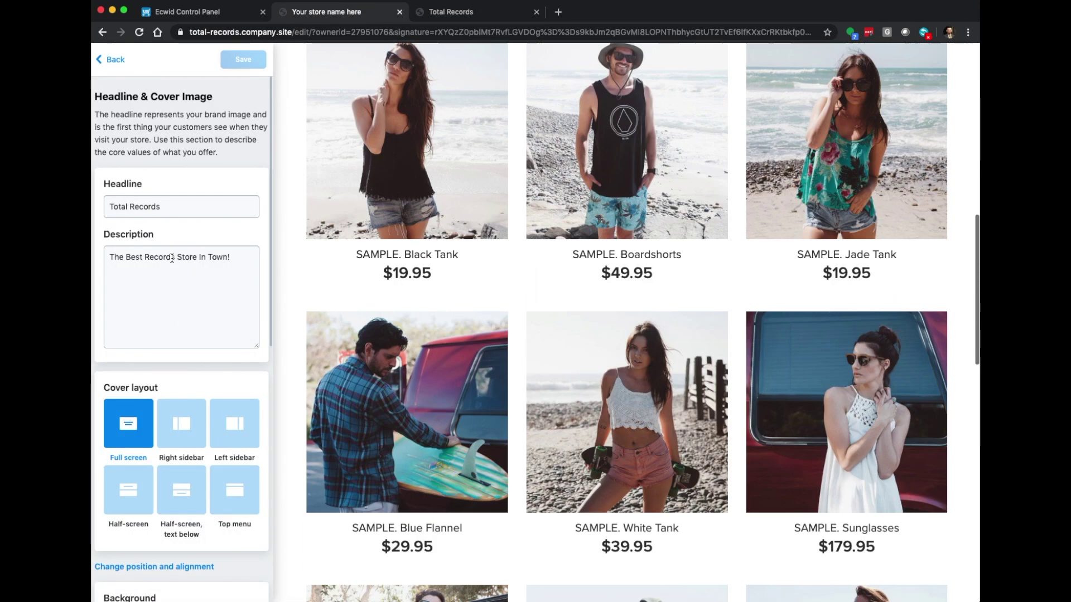
{"action": "left_click", "coordinate": [173, 262]}
{"action": "key", "text": "BackSpace"}
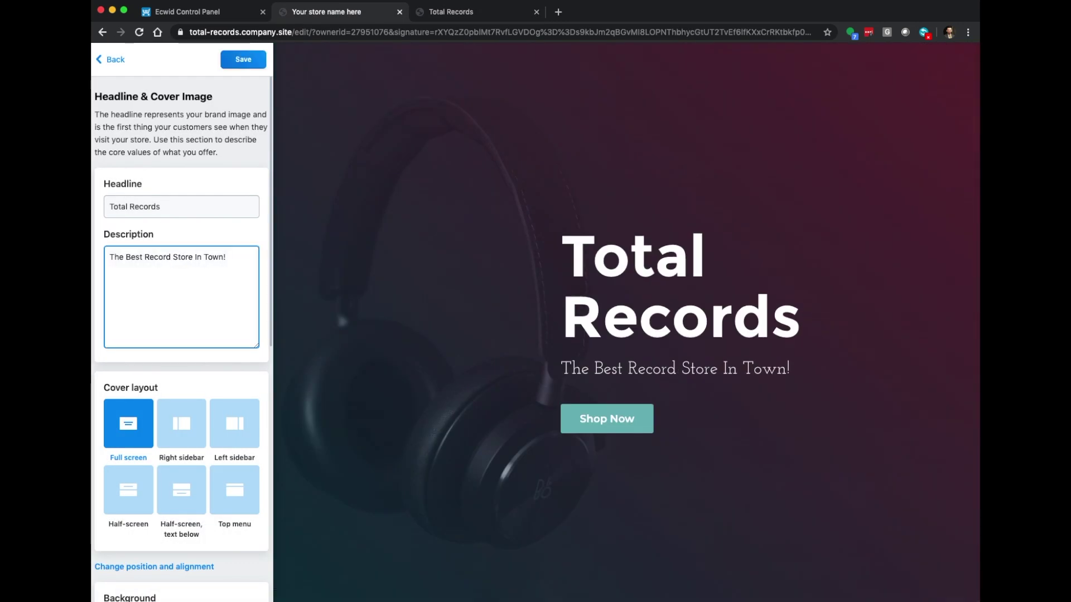
{"action": "left_click", "coordinate": [243, 59]}
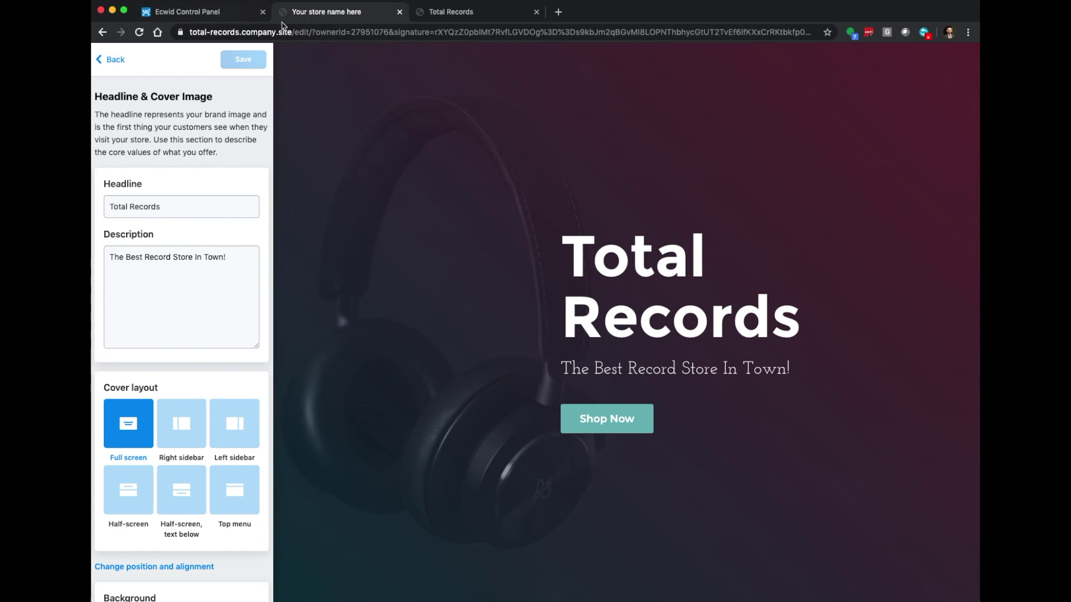
{"action": "left_click", "coordinate": [119, 66]}
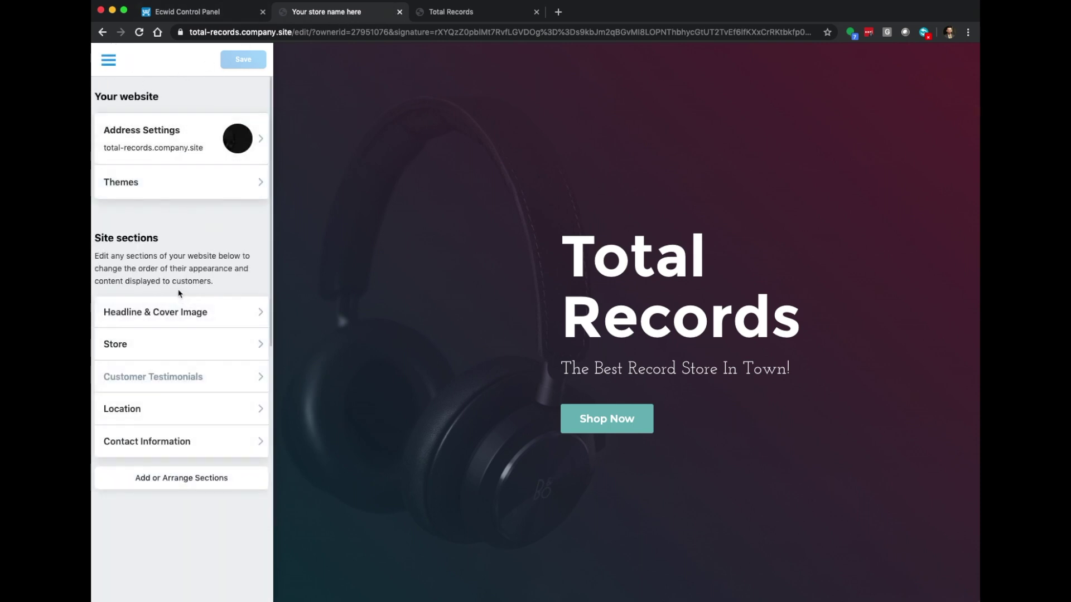
{"action": "left_click", "coordinate": [401, 12]}
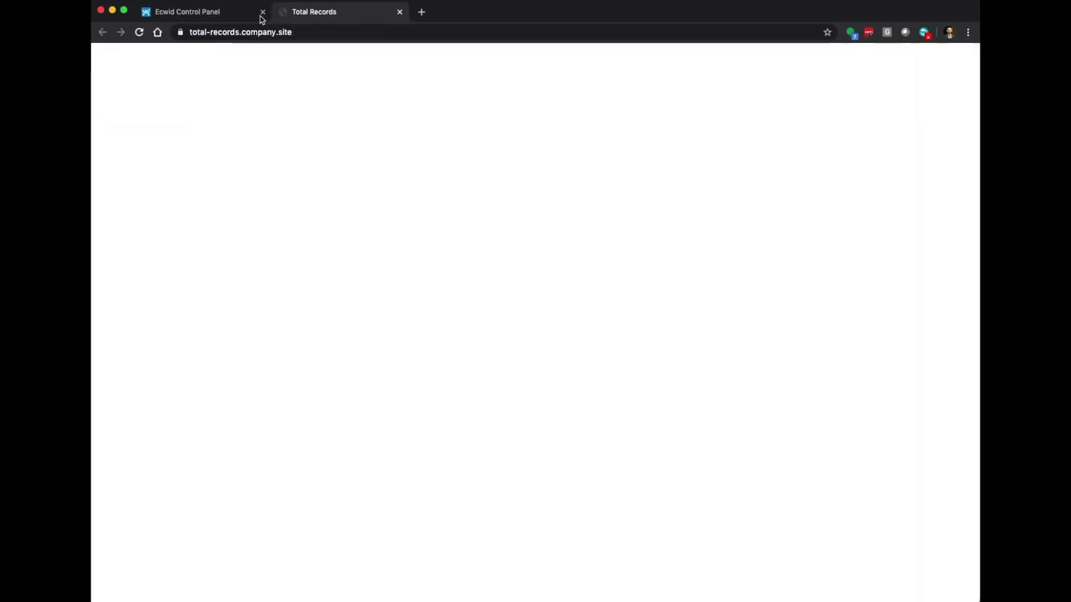
Open the catalog's product list in the Ecwid control panel
{"action": "left_click", "coordinate": [226, 11]}
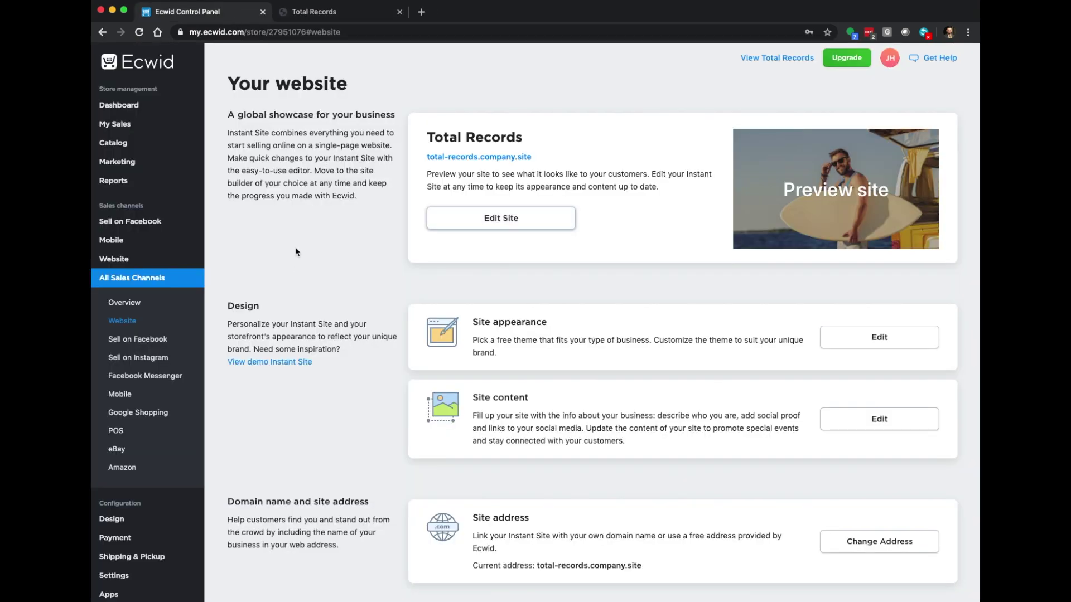
{"action": "mouse_move", "coordinate": [134, 144]}
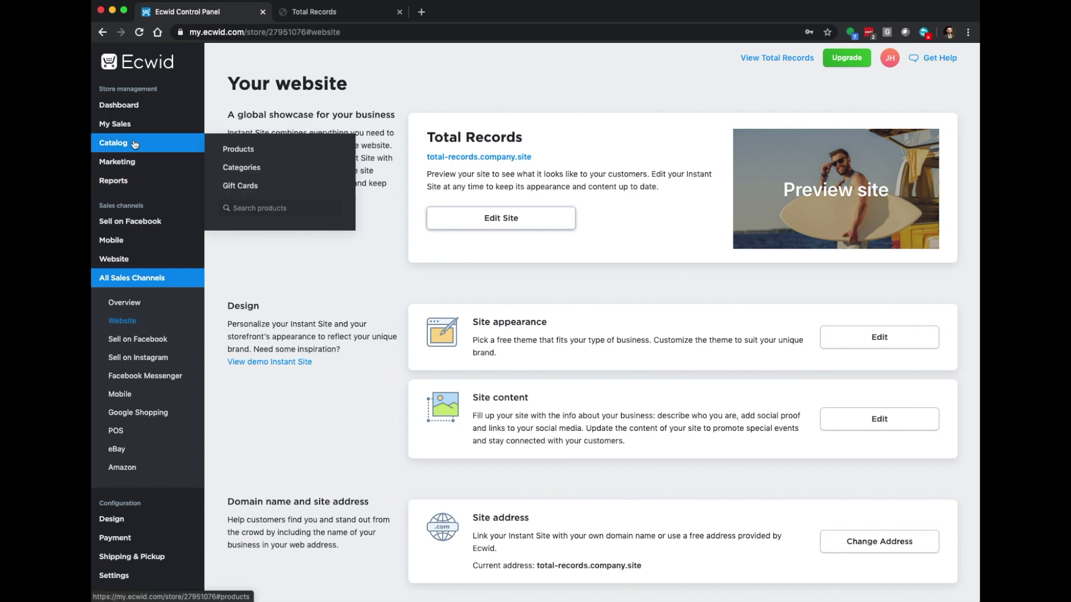
{"action": "left_click", "coordinate": [256, 151]}
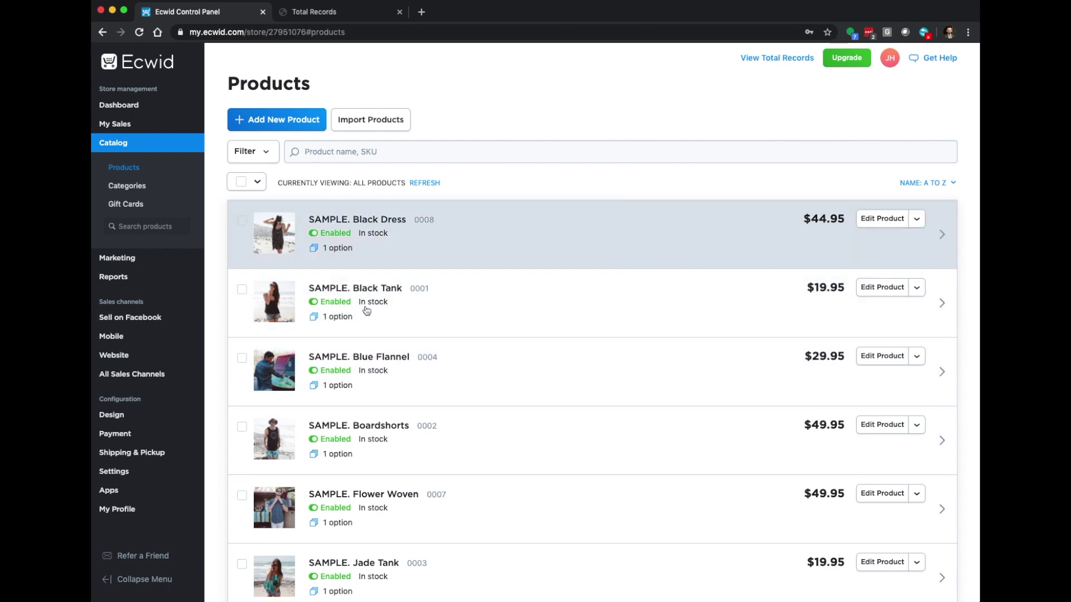
Compare the sample products in the catalog with those displayed on the published Total Records site
{"action": "scroll", "coordinate": [369, 351], "scroll_direction": "down", "scroll_amount": 1}
{"action": "scroll", "coordinate": [368, 352], "scroll_direction": "down", "scroll_amount": 5}
{"action": "left_click", "coordinate": [355, 14]}
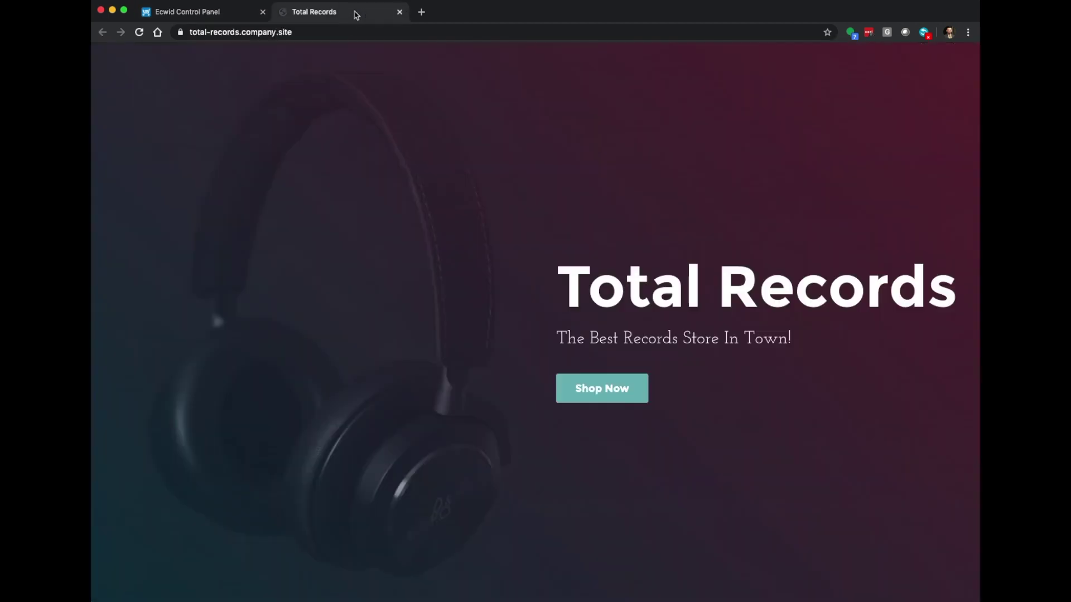
{"action": "scroll", "coordinate": [438, 277], "scroll_direction": "down", "scroll_amount": 15}
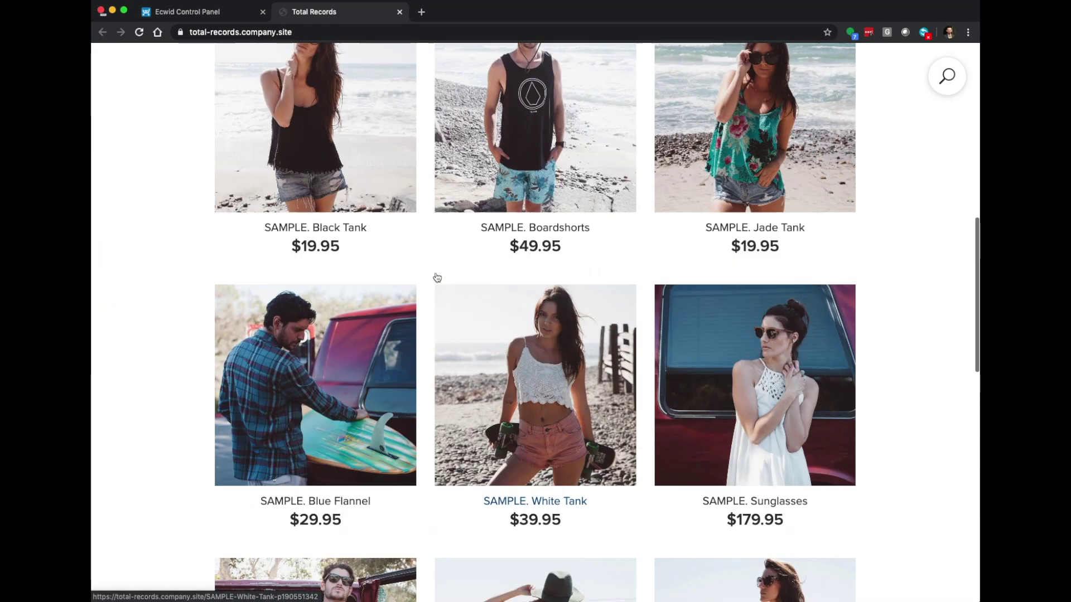
{"action": "scroll", "coordinate": [437, 278], "scroll_direction": "up", "scroll_amount": 1}
{"action": "left_click", "coordinate": [208, 11]}
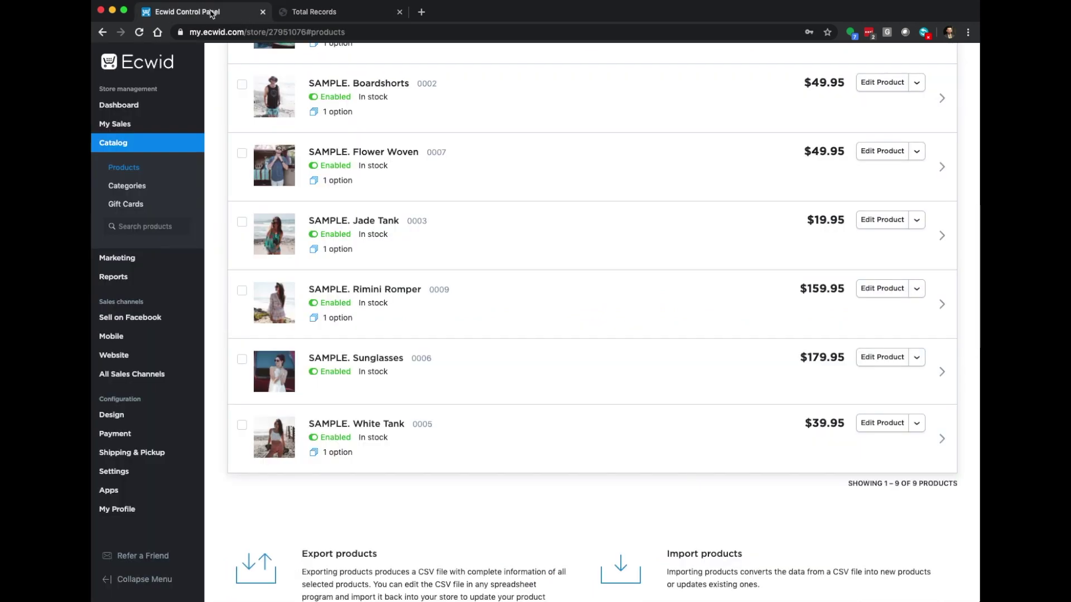
Delete all the sample products from the catalog in one bulk update
{"action": "scroll", "coordinate": [299, 184], "scroll_direction": "up", "scroll_amount": 5}
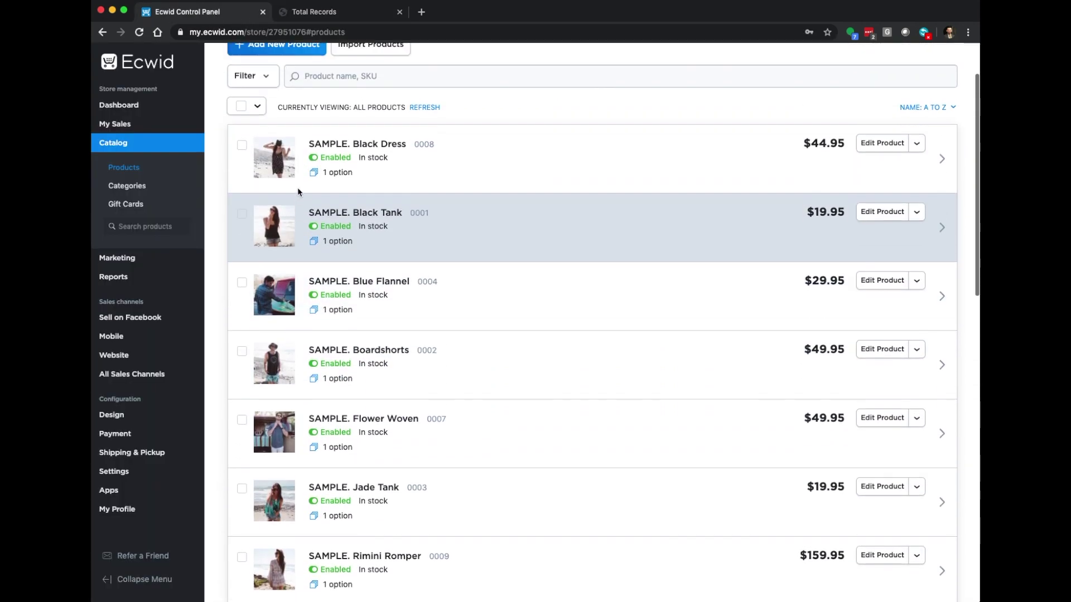
{"action": "left_click", "coordinate": [258, 111]}
{"action": "left_click", "coordinate": [256, 129]}
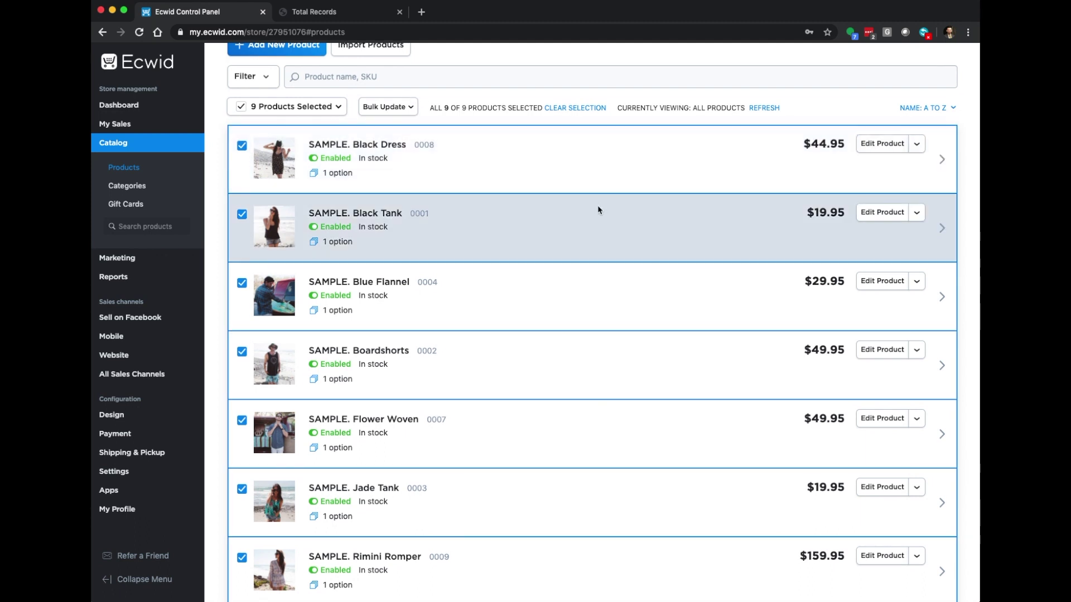
{"action": "scroll", "coordinate": [412, 97], "scroll_direction": "up", "scroll_amount": 1}
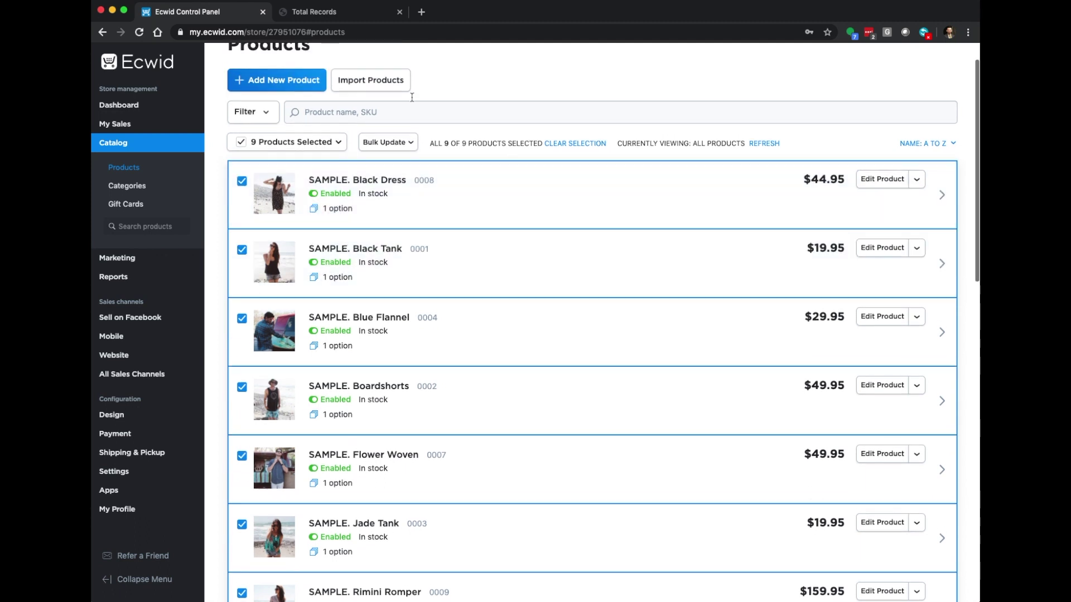
{"action": "left_click", "coordinate": [404, 144]}
{"action": "left_click", "coordinate": [413, 221]}
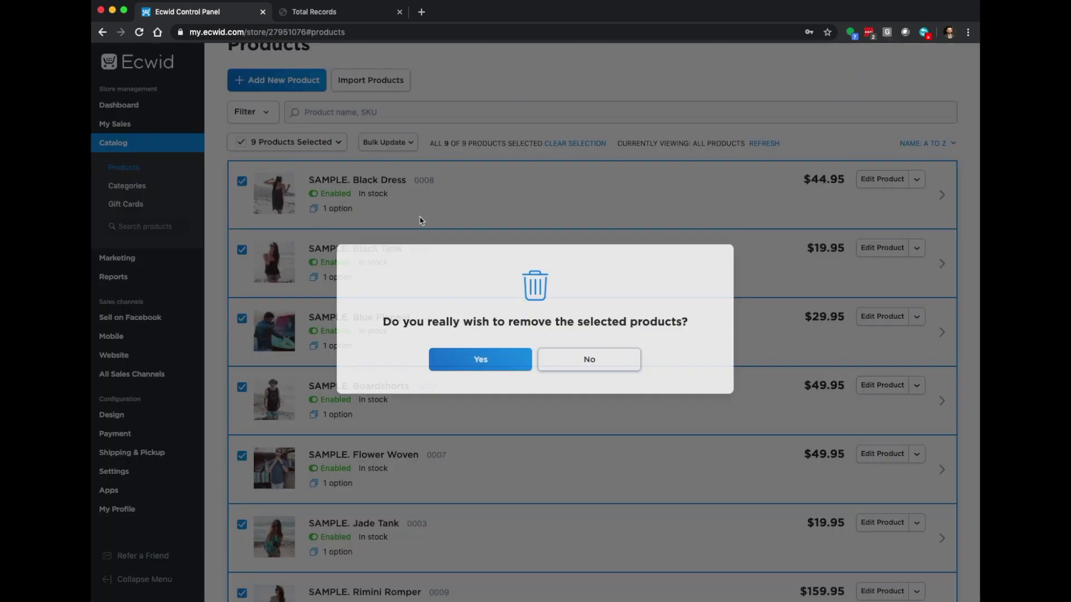
{"action": "left_click", "coordinate": [479, 360]}
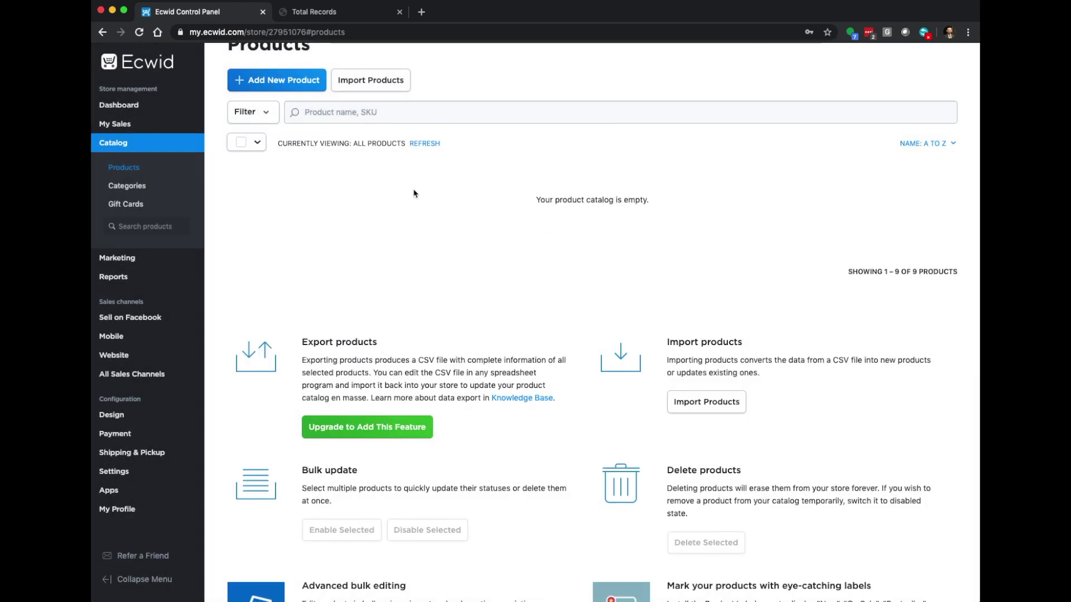
Add a new product named "Taylor Swift - 1989" priced at $25.00 and save it
{"action": "scroll", "coordinate": [414, 193], "scroll_direction": "up", "scroll_amount": 2}
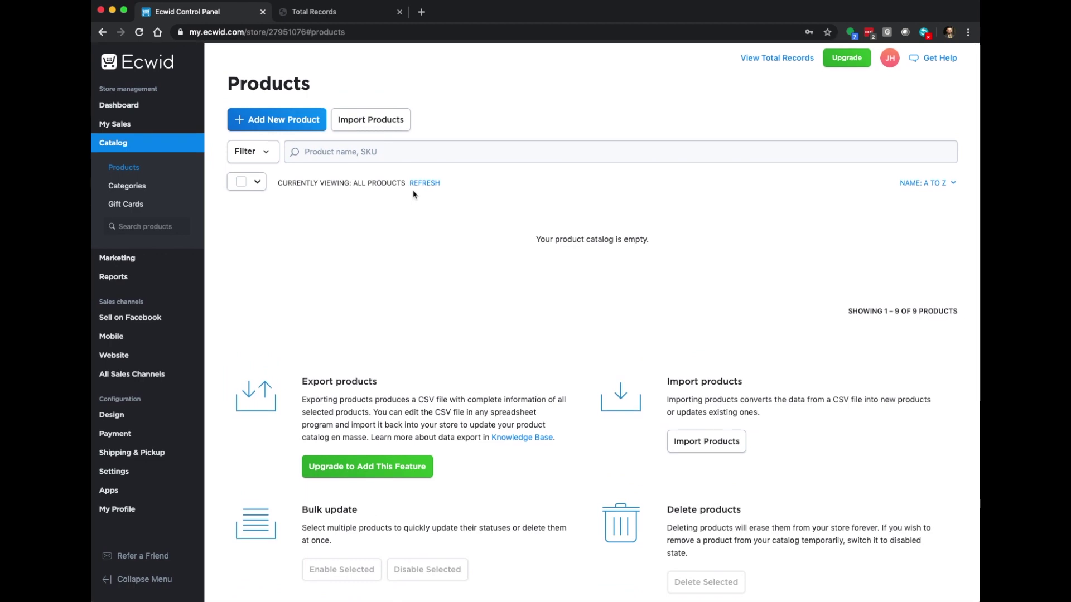
{"action": "left_click", "coordinate": [284, 123]}
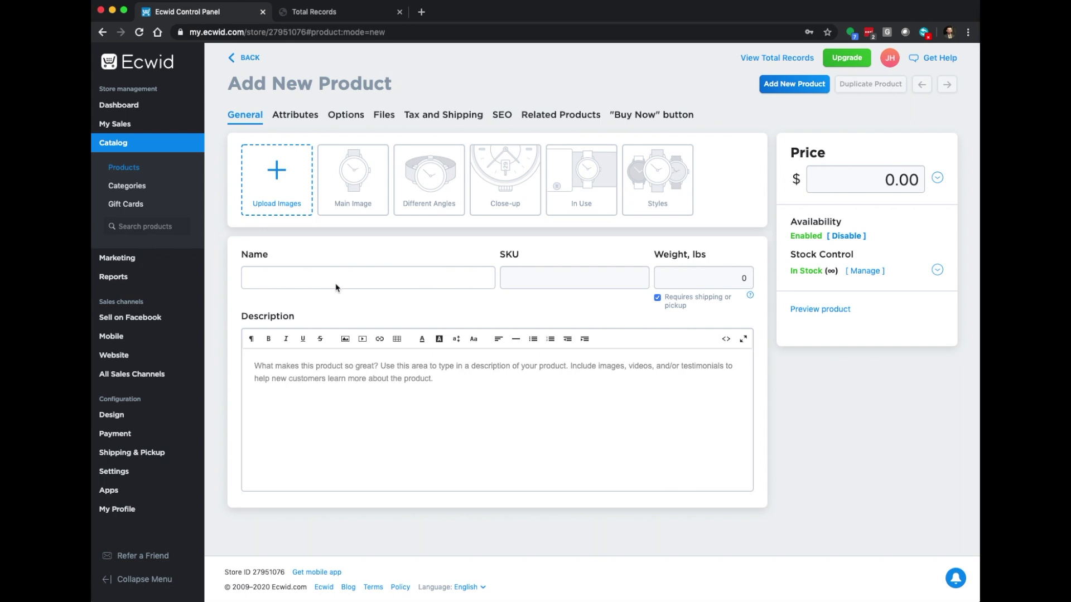
{"action": "left_click", "coordinate": [295, 277]}
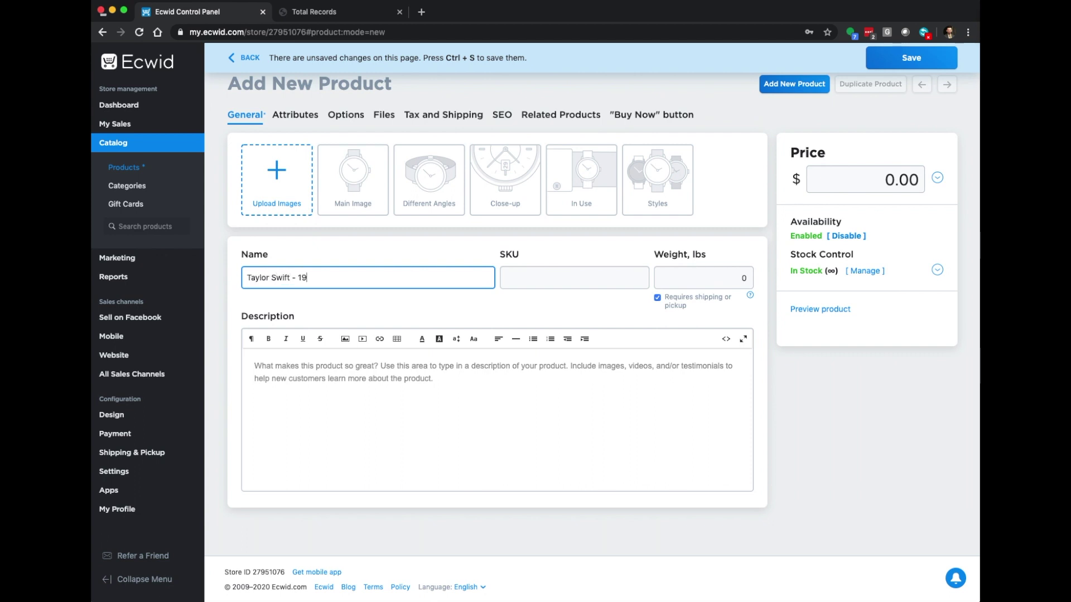
{"action": "left_click", "coordinate": [895, 177]}
{"action": "type", "text": "25"}
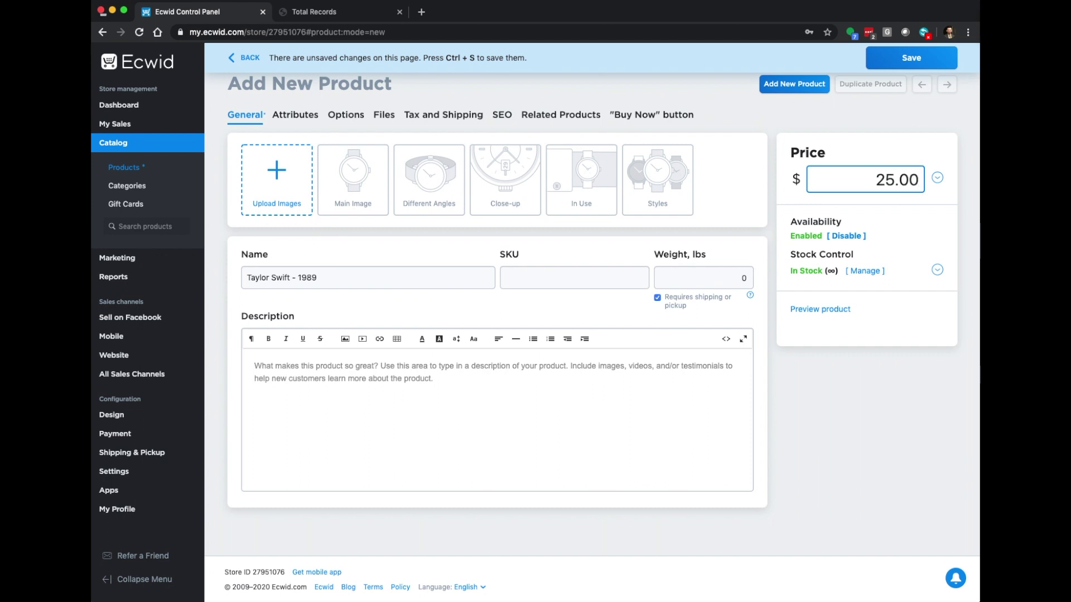
{"action": "left_click", "coordinate": [912, 62]}
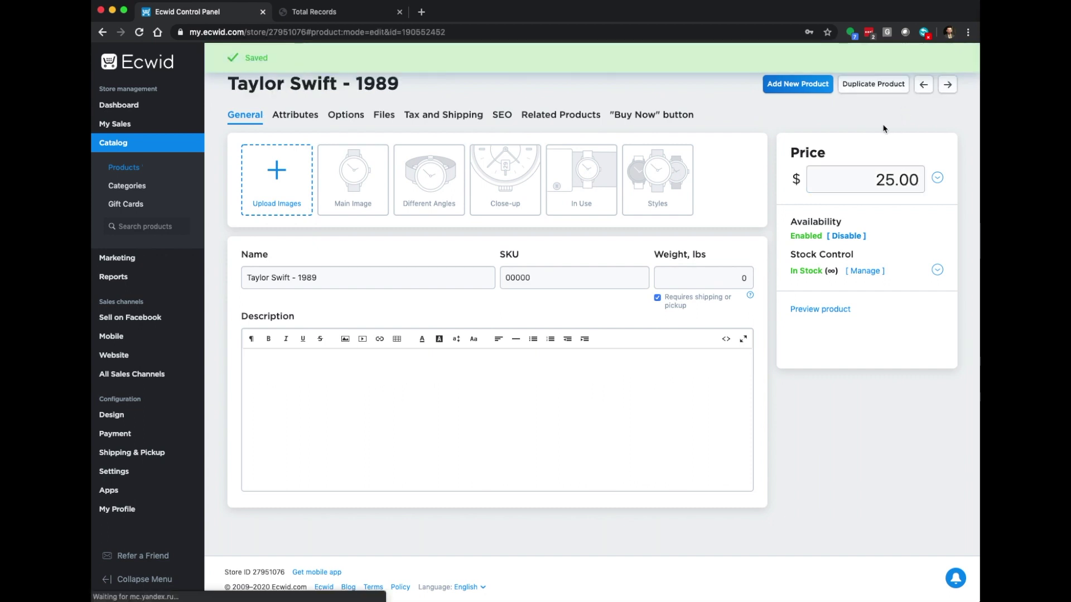
Add a new product named "The Beatles - Abbey Road" priced at $20.00 and save it
{"action": "left_click", "coordinate": [805, 90]}
{"action": "type", "text": "The Beatles -"}
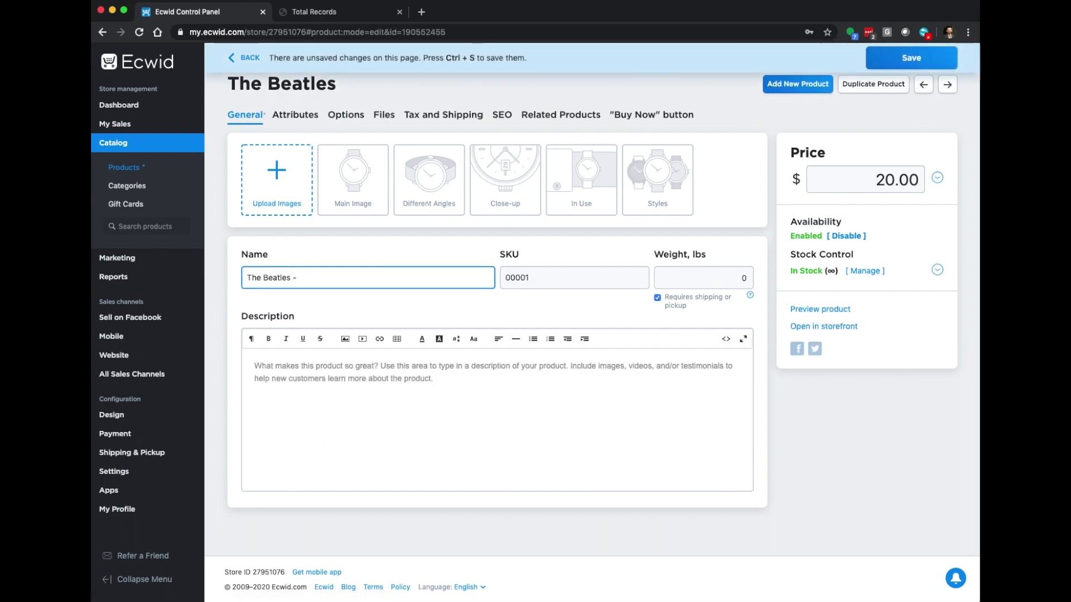
{"action": "type", "text": " Abbey Road"}
{"action": "key", "text": "ctrl+s"}
Add a new product named "Kanye West - Graduation" priced at $21.00 and save it
{"action": "left_click", "coordinate": [797, 84]}
{"action": "left_click", "coordinate": [411, 273]}
{"action": "type", "text": "Kanye West"}
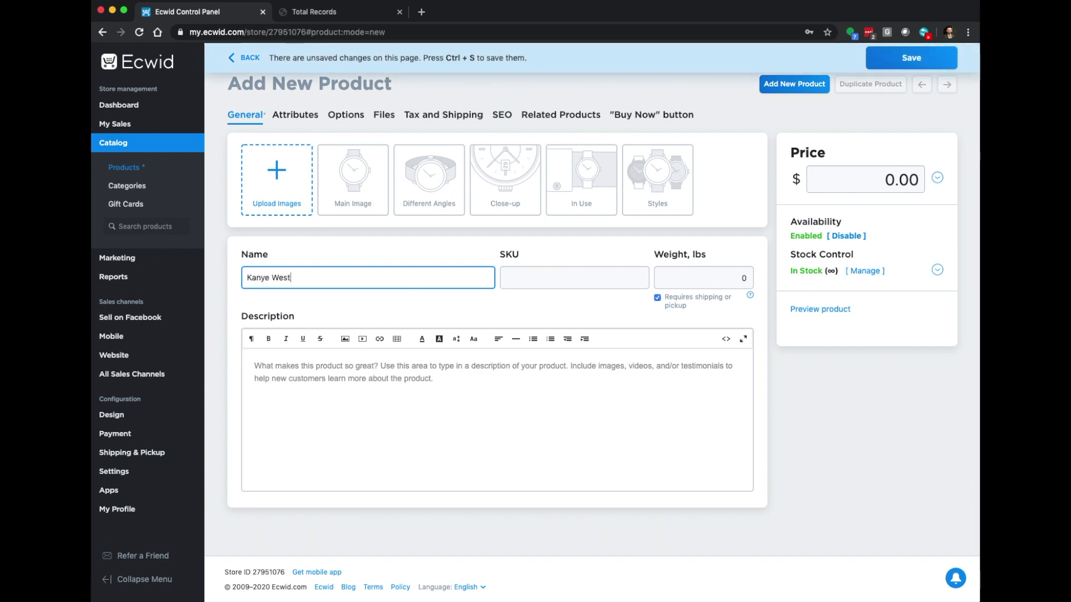
{"action": "type", "text": " - Graduation"}
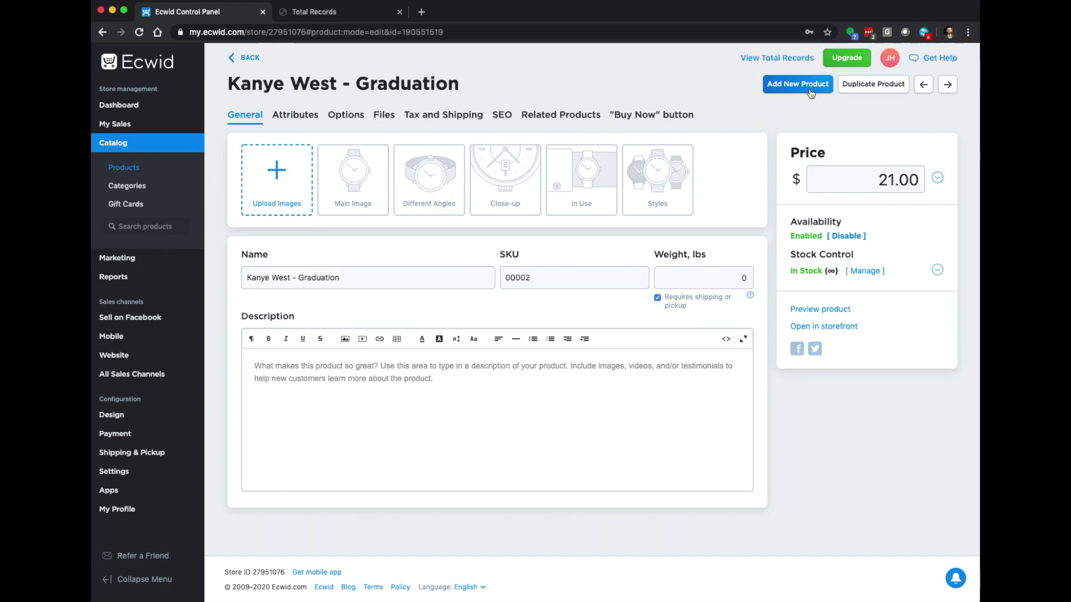
Add a new product named "Yeah Yeah Yeas - It's Blitz!" priced at $25.00 and save it
{"action": "left_click", "coordinate": [794, 85]}
{"action": "left_click", "coordinate": [353, 278]}
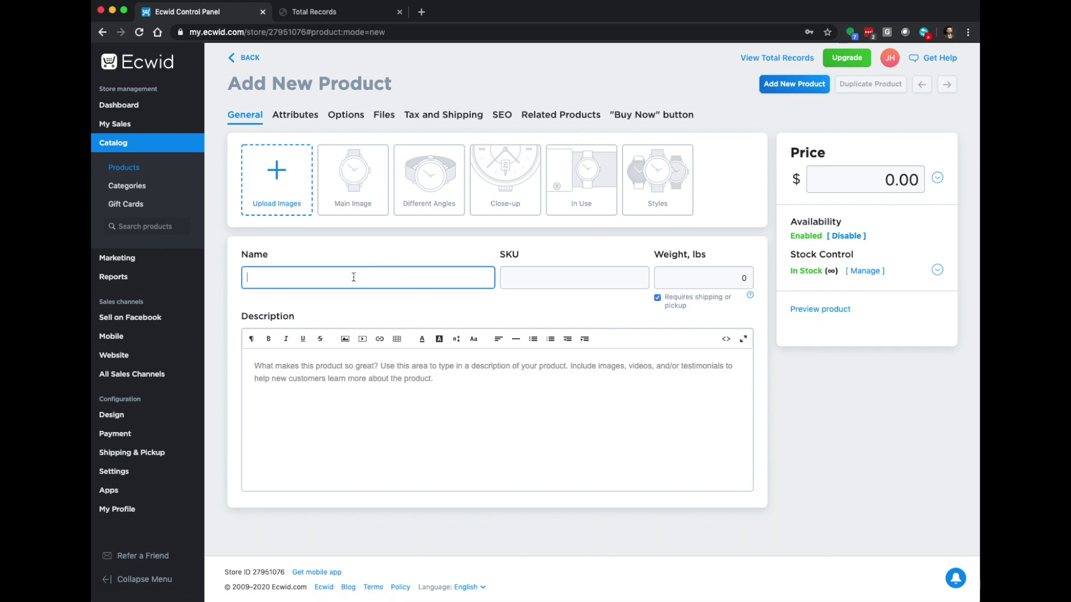
{"action": "type", "text": "Yeah Yeah Yeas"}
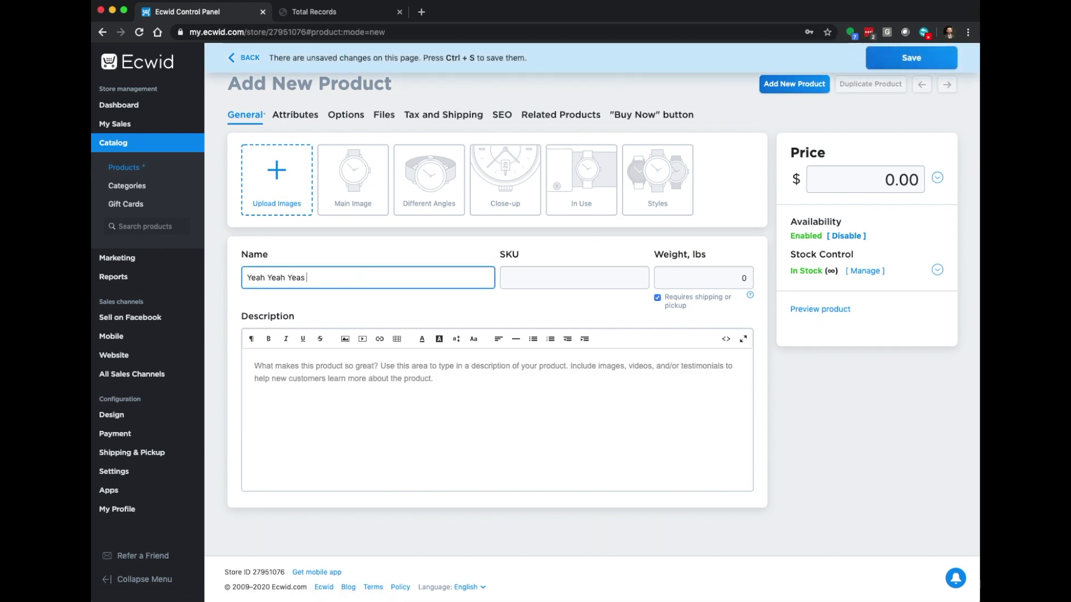
{"action": "type", "text": " - It's Blitz!"}
{"action": "left_click", "coordinate": [865, 179]}
{"action": "type", "text": "25.00"}
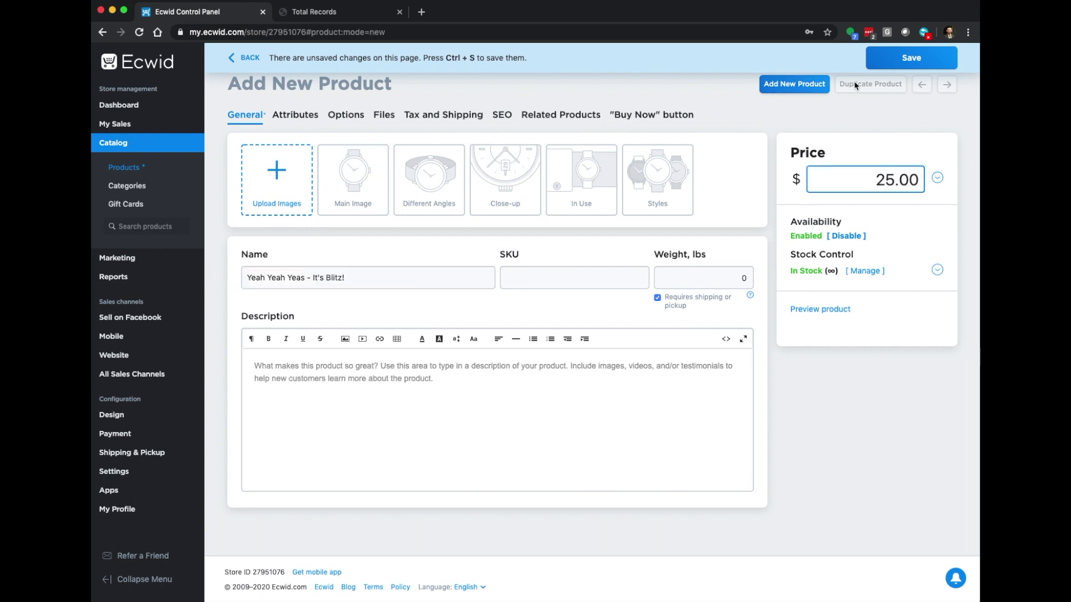
{"action": "left_click", "coordinate": [904, 58]}
Add a new product named "The White Stripes - White Blood Cells" priced at $18.00 and save it
{"action": "left_click", "coordinate": [347, 275]}
{"action": "type", "text": "The"}
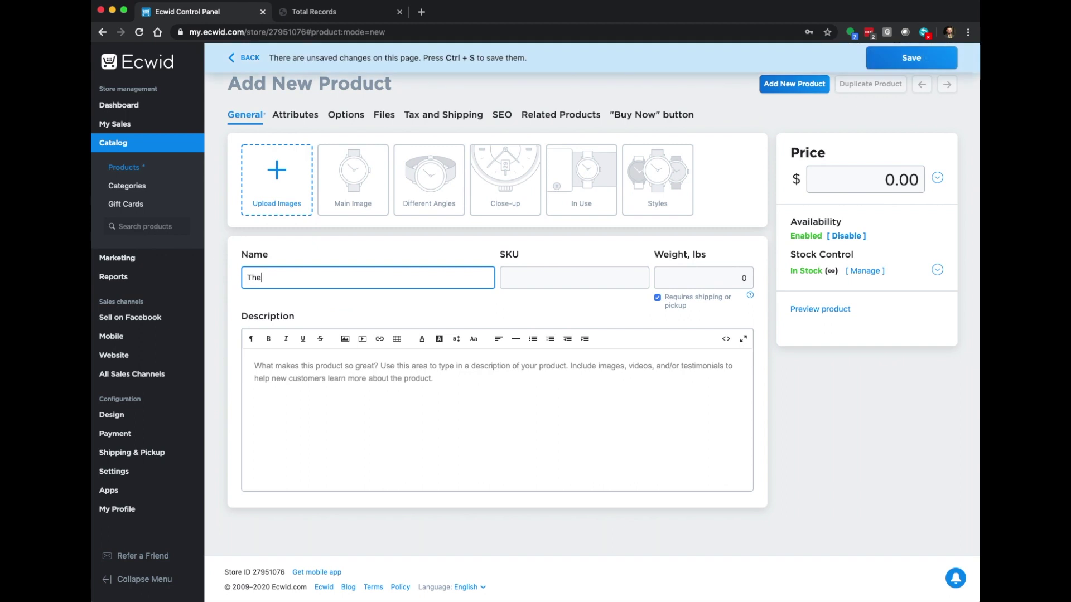
{"action": "type", "text": " White Stripes - White Blood Cells"}
{"action": "key", "text": "Tab"}
{"action": "type", "text": "18.00"}
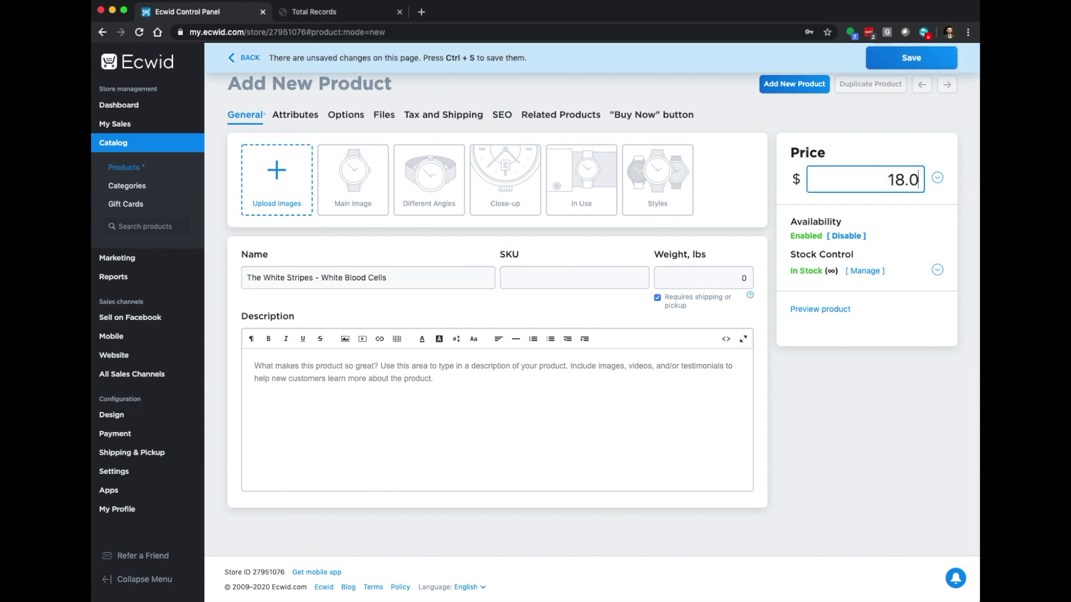
{"action": "left_click", "coordinate": [911, 57]}
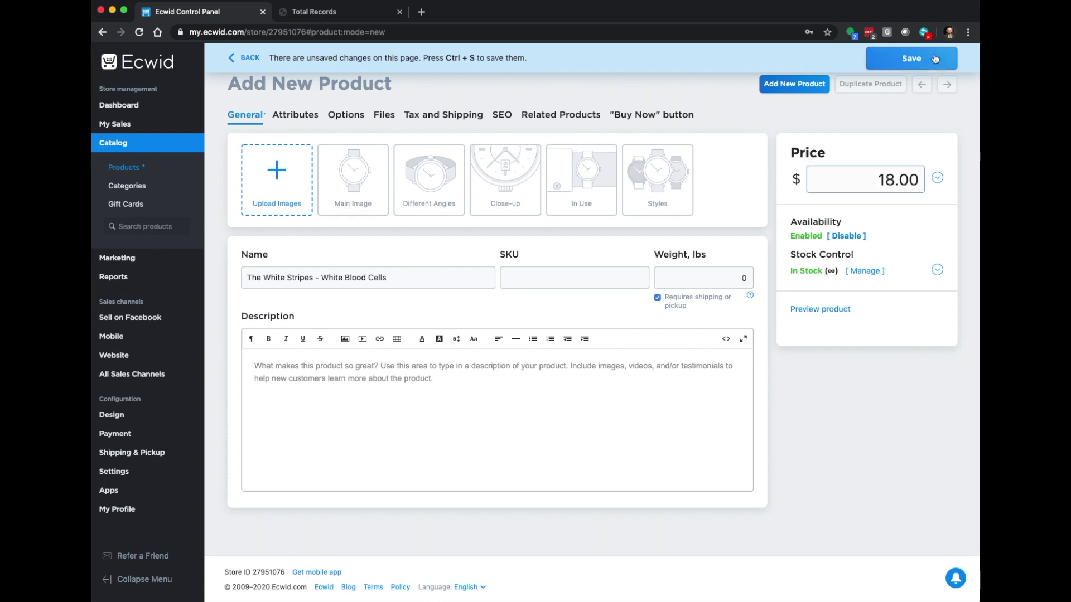
Give the Taylor Swift - 1989 product the description "1989 is the fifth studio album by American singer-songwriter Taylor Swift, released on October 27, 2014"
{"action": "left_click", "coordinate": [134, 170]}
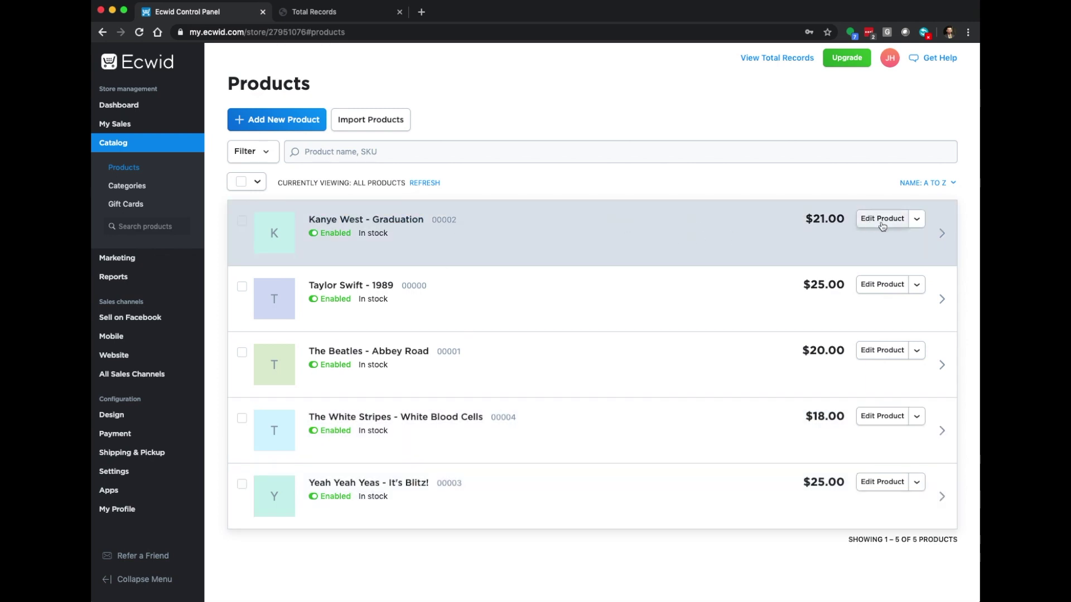
{"action": "left_click", "coordinate": [871, 285]}
{"action": "left_click", "coordinate": [366, 382]}
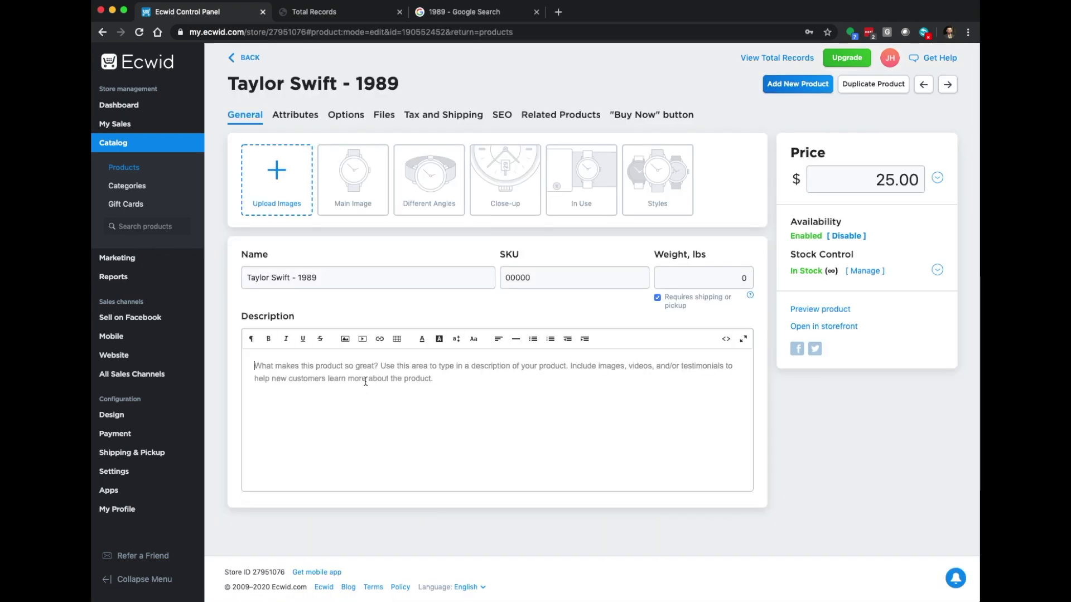
{"action": "type", "text": "1989 is the fifth studio album by American singer-songwriter Taylor Swift, released on October 27, 2014"}
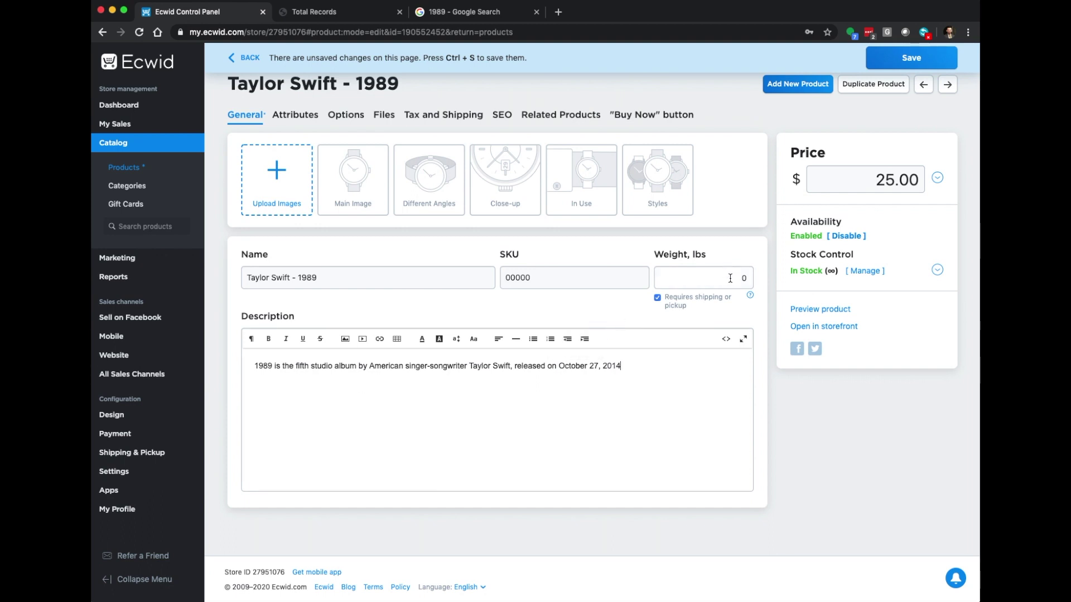
{"action": "left_click", "coordinate": [518, 279]}
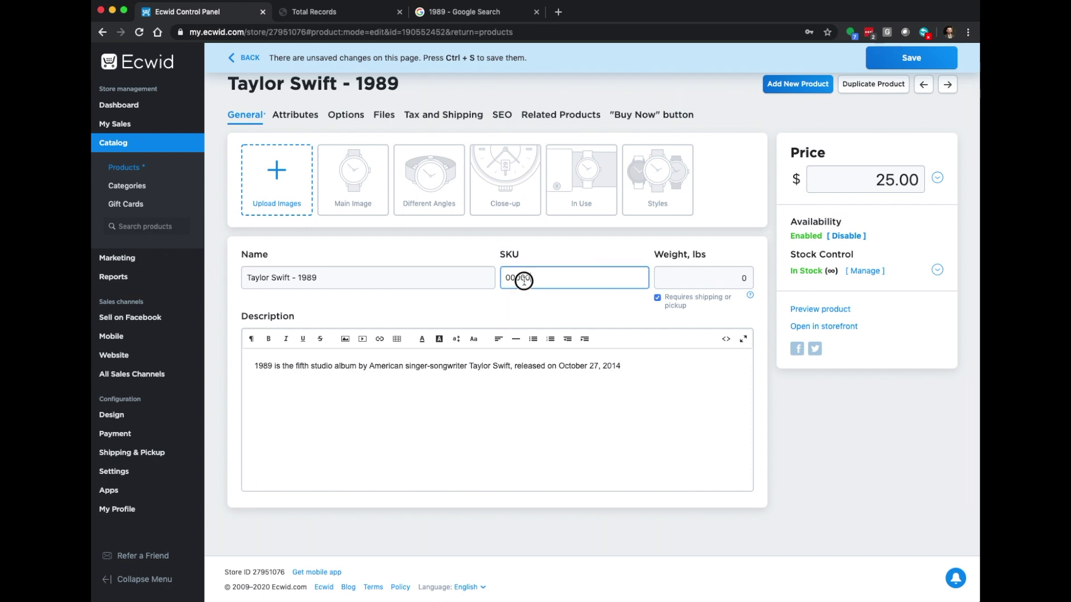
{"action": "double_click", "coordinate": [504, 282]}
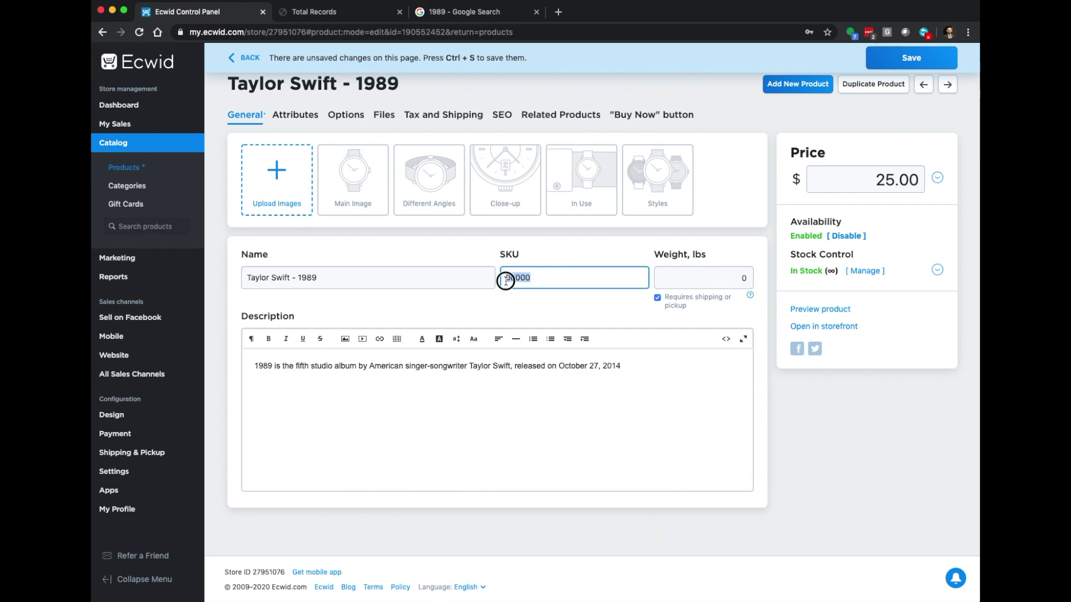
{"action": "left_click", "coordinate": [536, 281]}
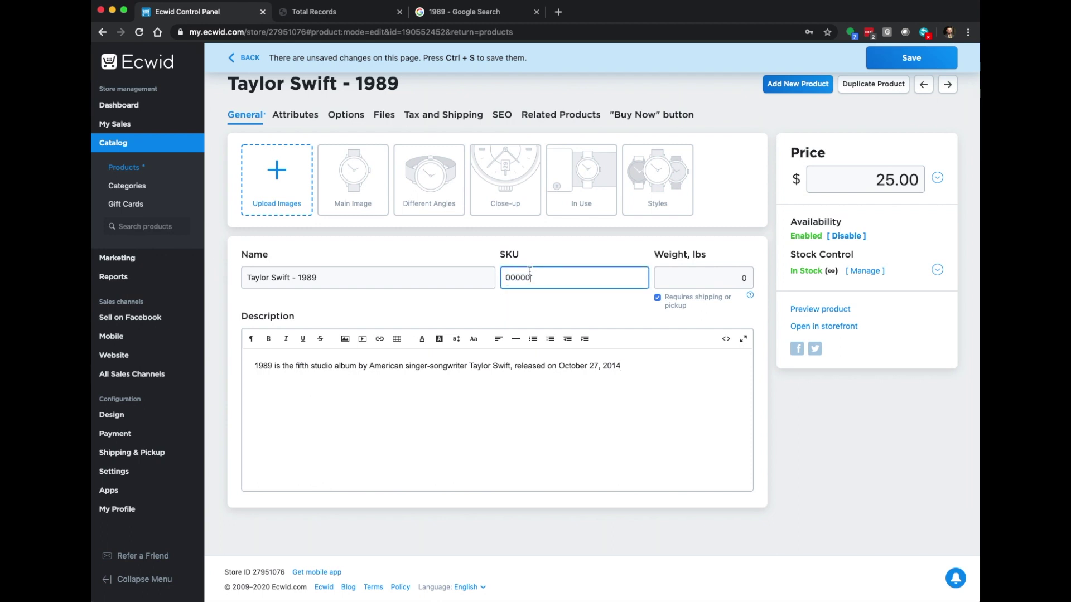
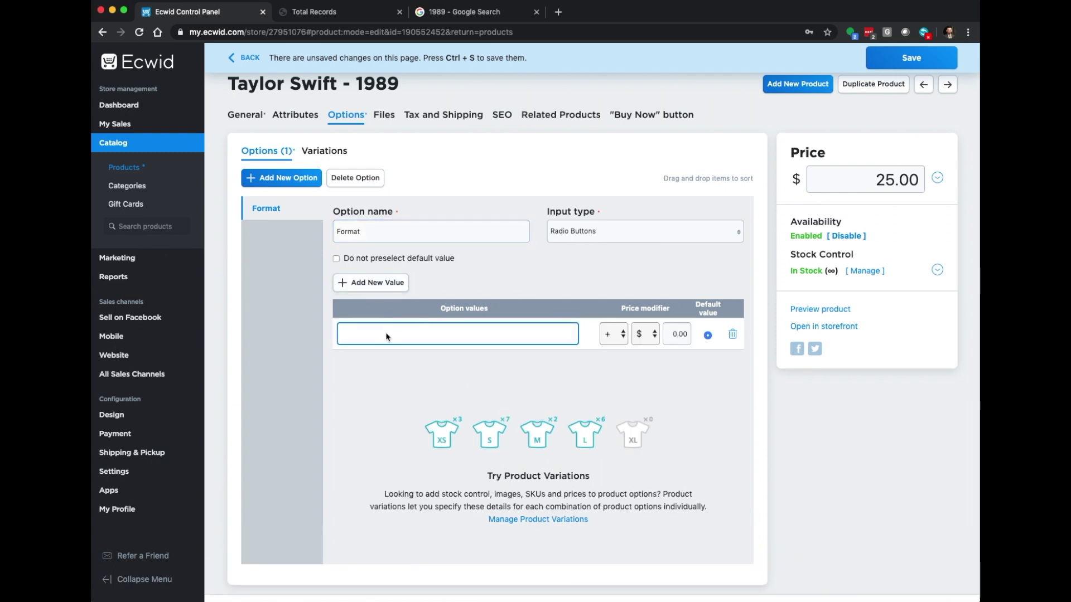
Add the values Vinyl and CD to the Format option, with a price modifier of -$10.00 for CD, and save the product
{"action": "type", "text": "Vinyl"}
{"action": "key", "text": "Return"}
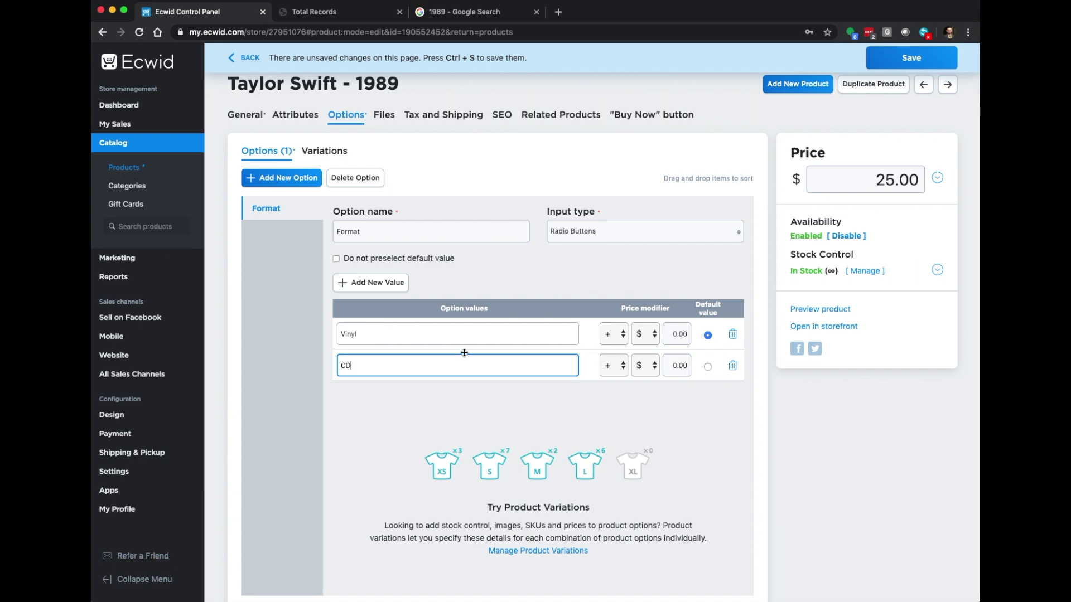
{"action": "left_click", "coordinate": [614, 372]}
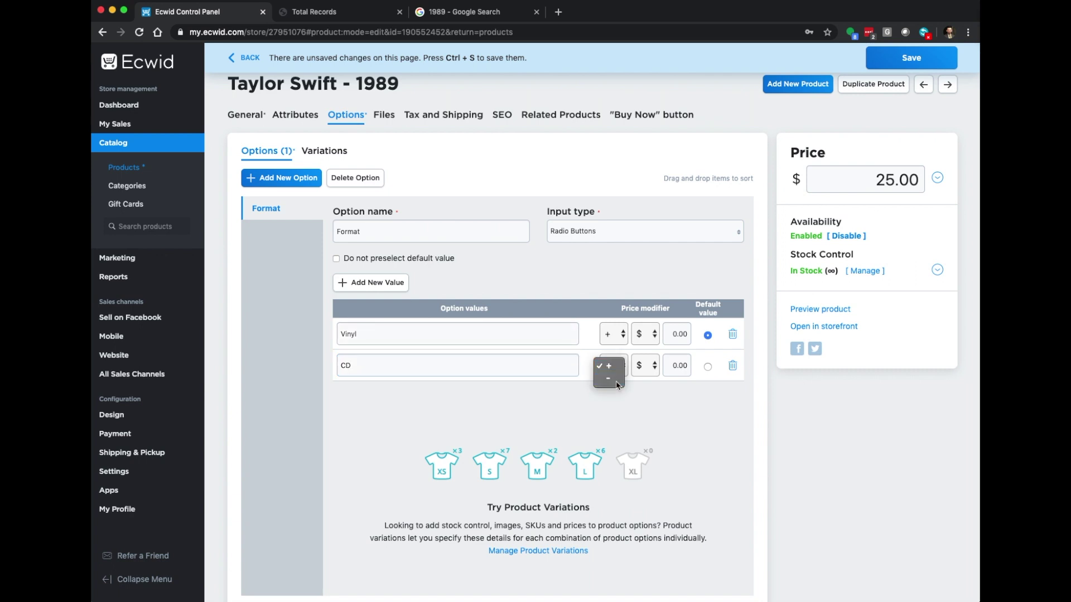
{"action": "left_click", "coordinate": [677, 369]}
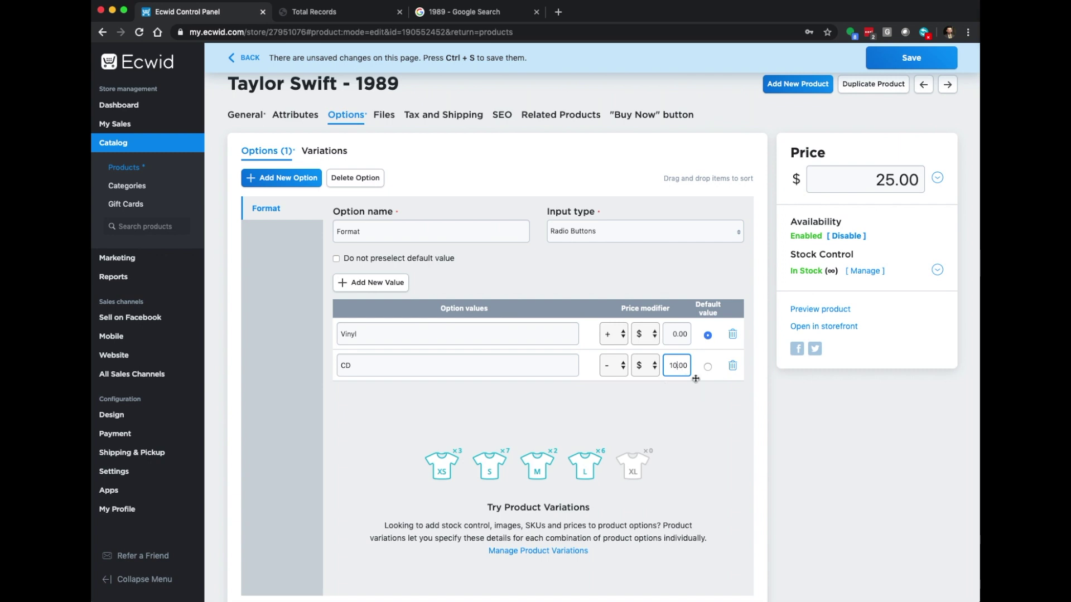
{"action": "left_click", "coordinate": [908, 60]}
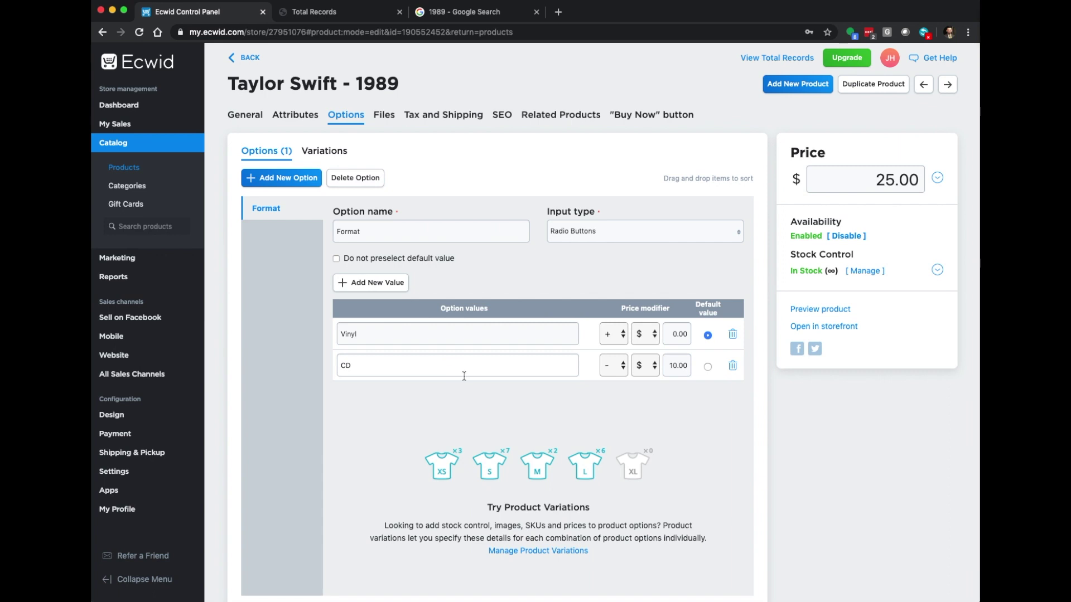
{"action": "left_click_drag", "start_coordinate": [232, 87], "coordinate": [392, 83]}
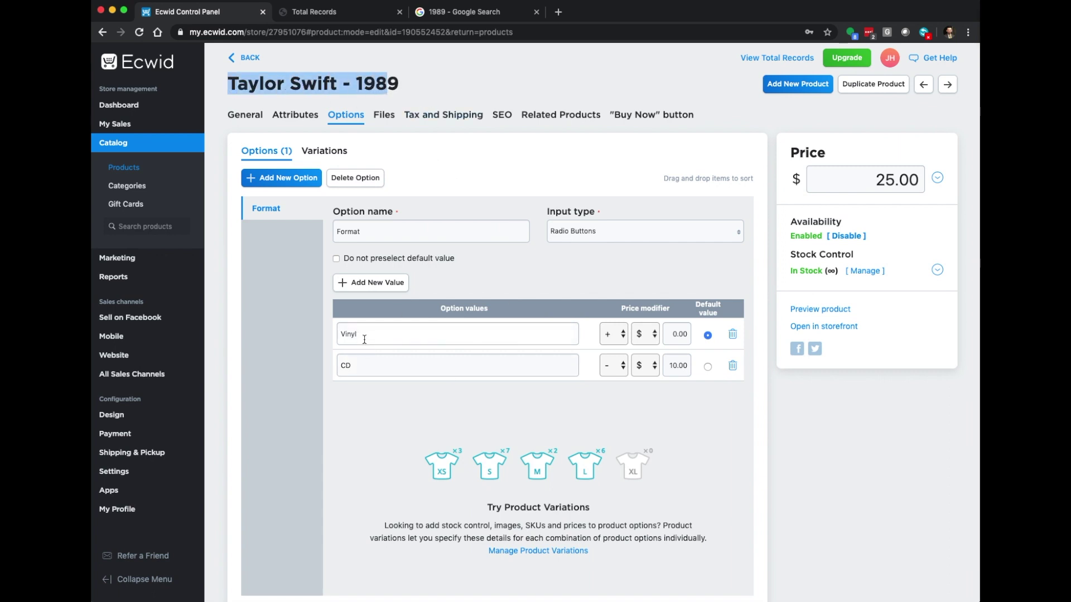
{"action": "left_click_drag", "start_coordinate": [873, 182], "coordinate": [916, 183]}
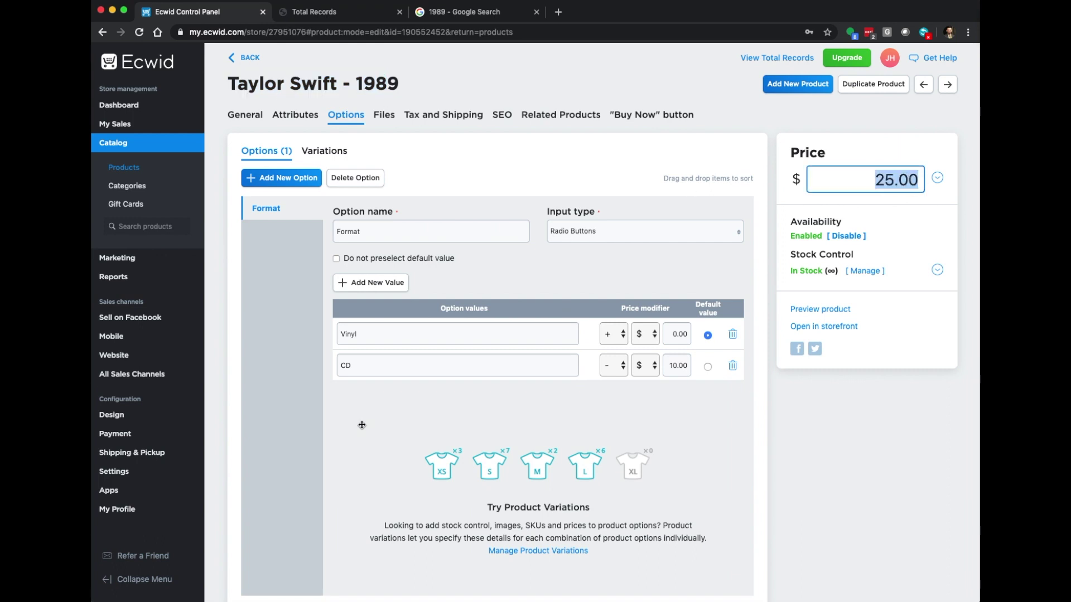
{"action": "left_click_drag", "start_coordinate": [366, 359], "coordinate": [339, 363]}
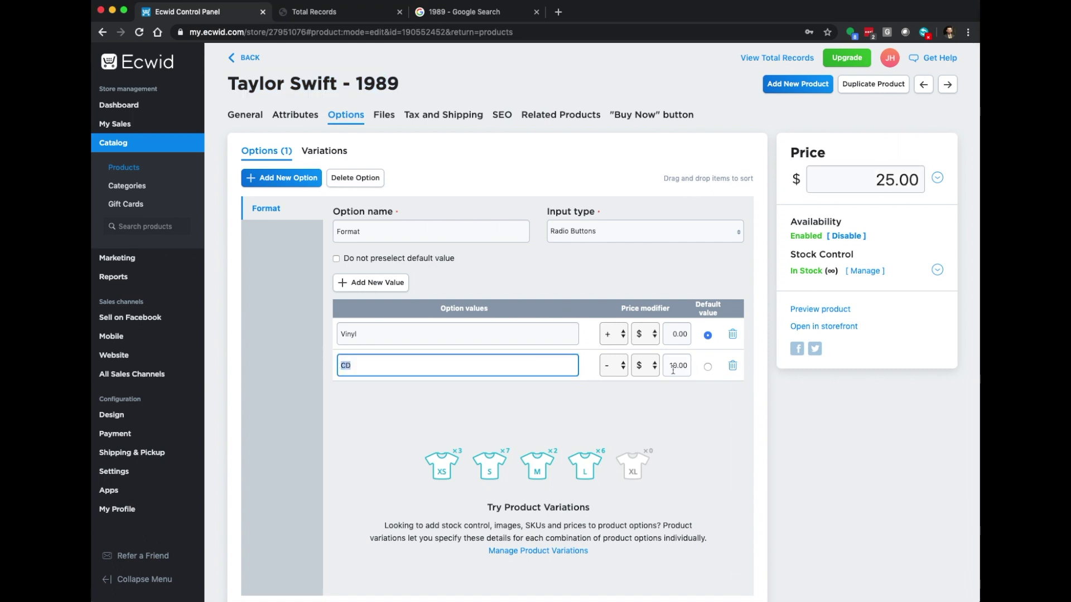
{"action": "left_click", "coordinate": [503, 77]}
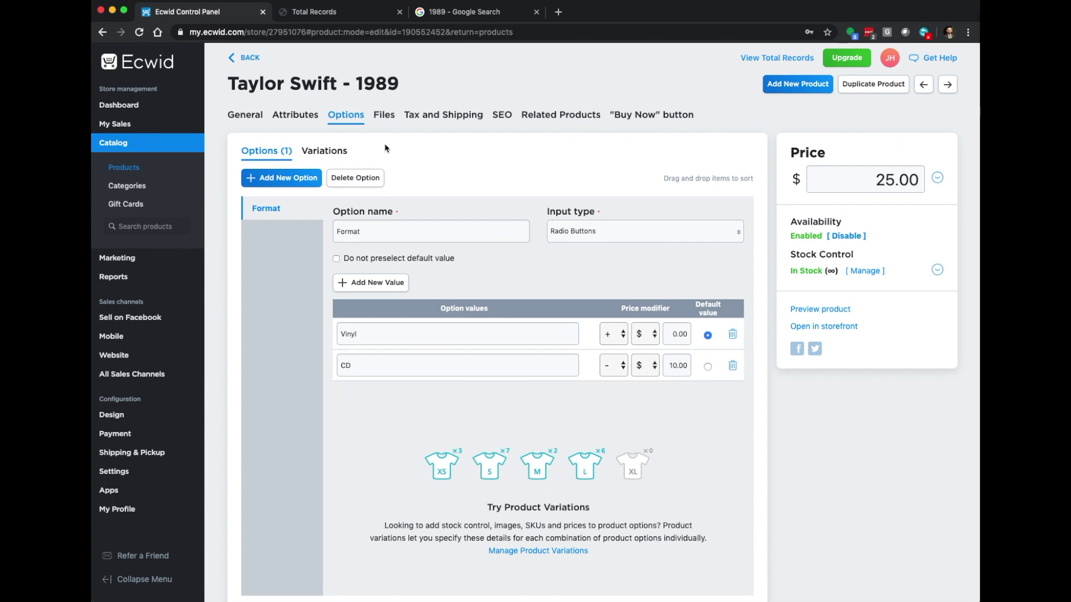
Upload the "Taylor Swift 1989" image from the Records folder on the Desktop as the product's main image and save it
{"action": "left_click", "coordinate": [242, 116]}
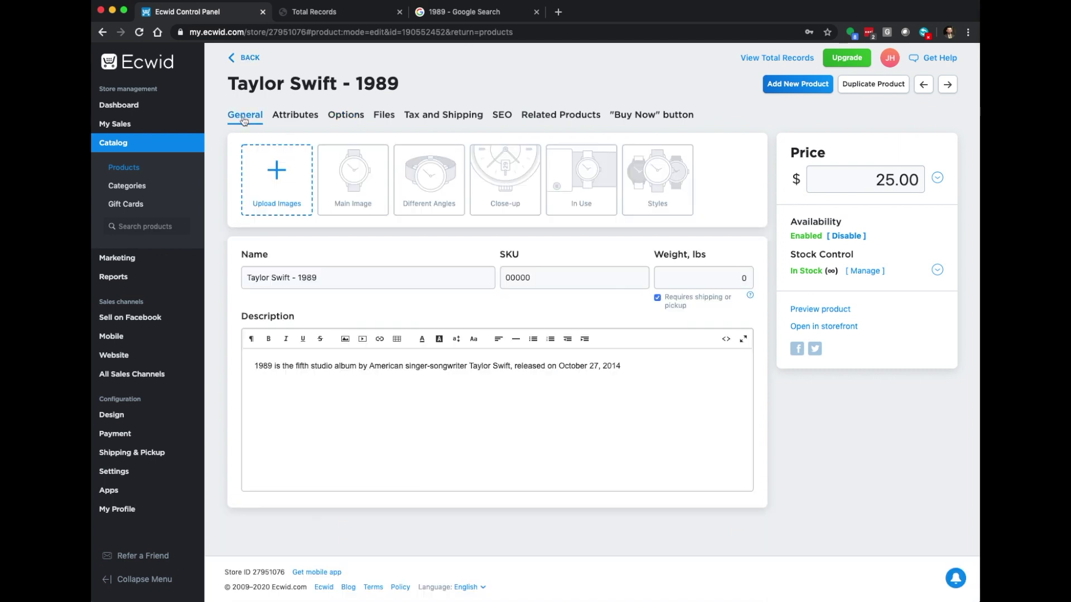
{"action": "left_click", "coordinate": [286, 205]}
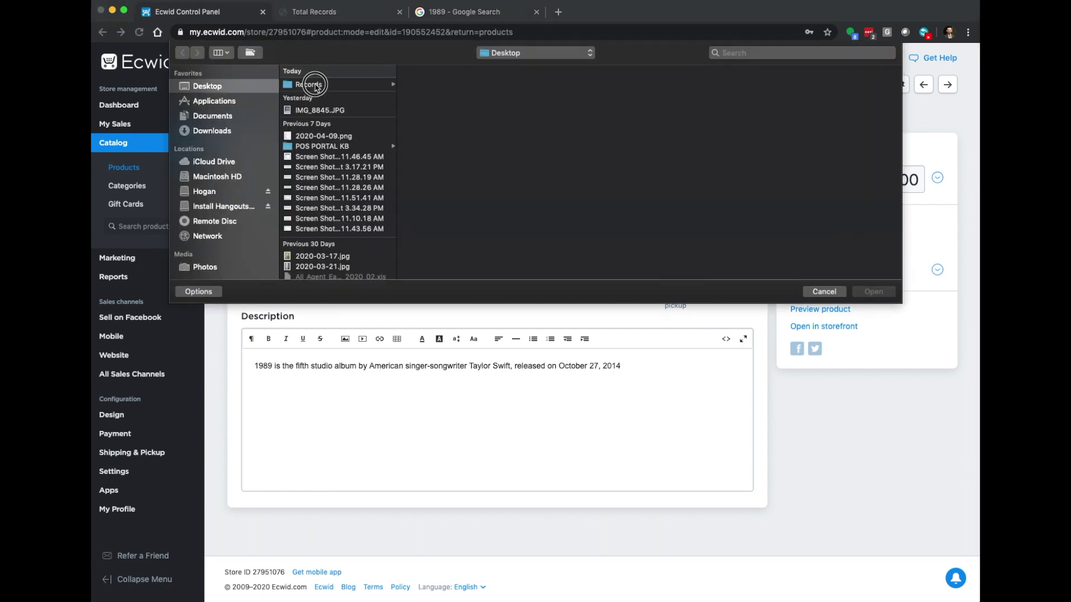
{"action": "left_click", "coordinate": [315, 86]}
{"action": "double_click", "coordinate": [448, 106]}
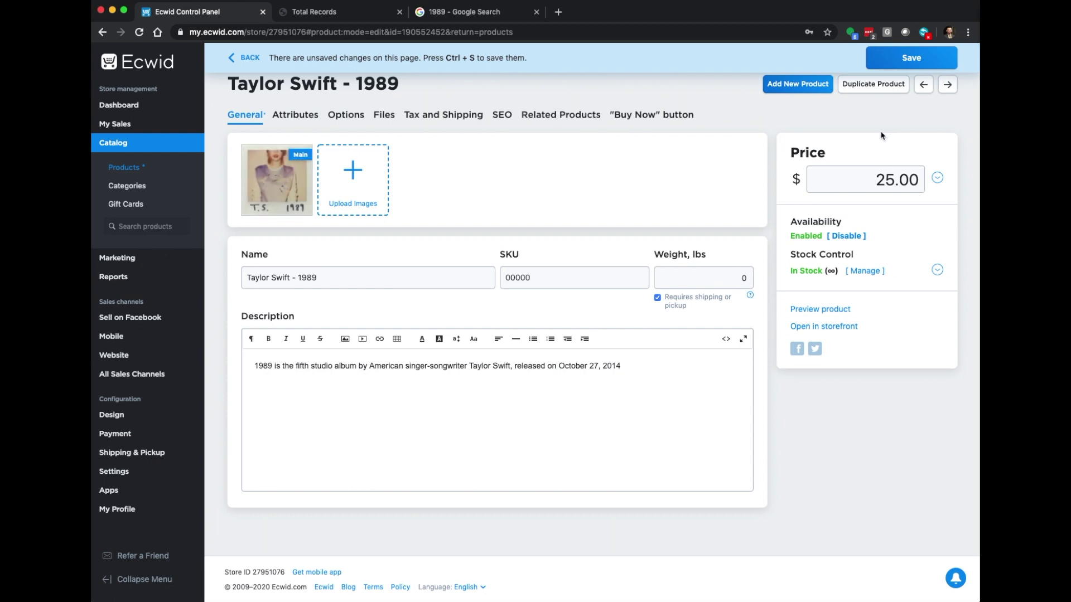
{"action": "left_click", "coordinate": [915, 56]}
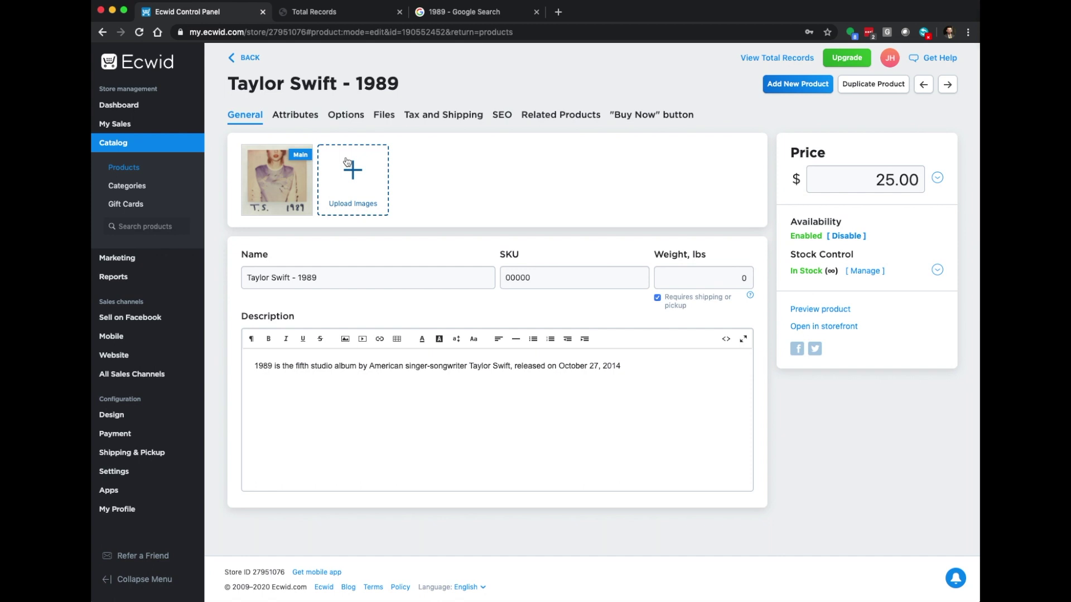
Upload the Kanye West Graduation cover image from the Records folder to the "Kanye West - Graduation" product and save it
{"action": "left_click", "coordinate": [130, 169]}
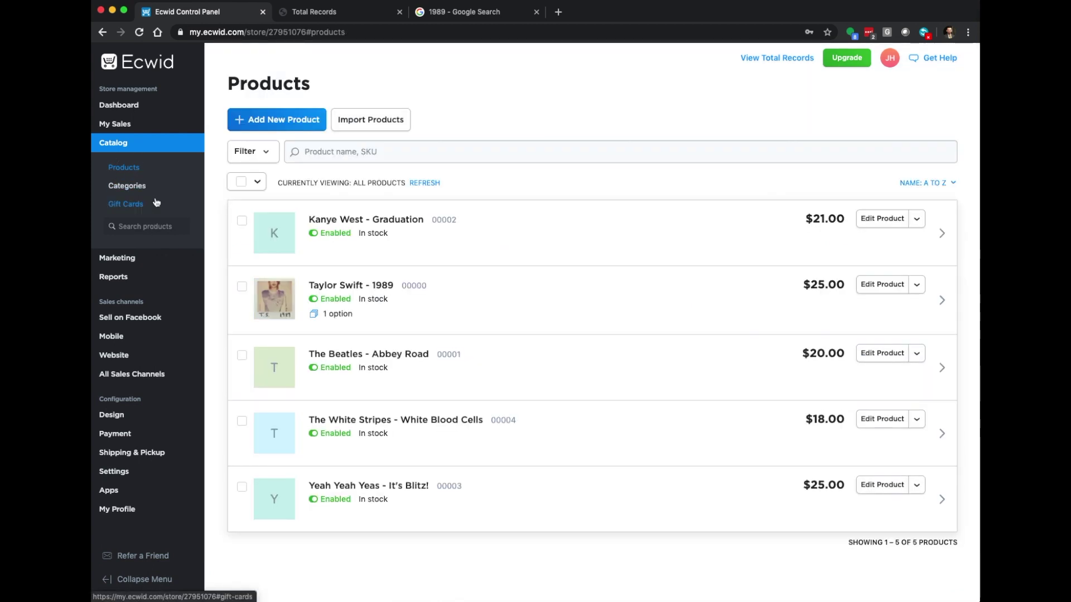
{"action": "left_click", "coordinate": [881, 223]}
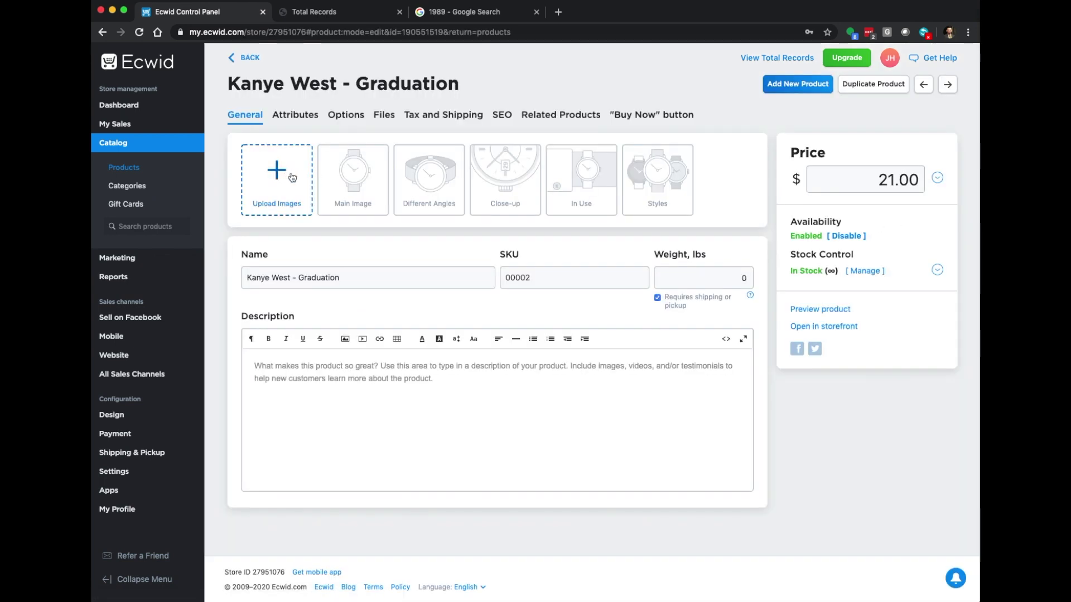
{"action": "left_click", "coordinate": [281, 175]}
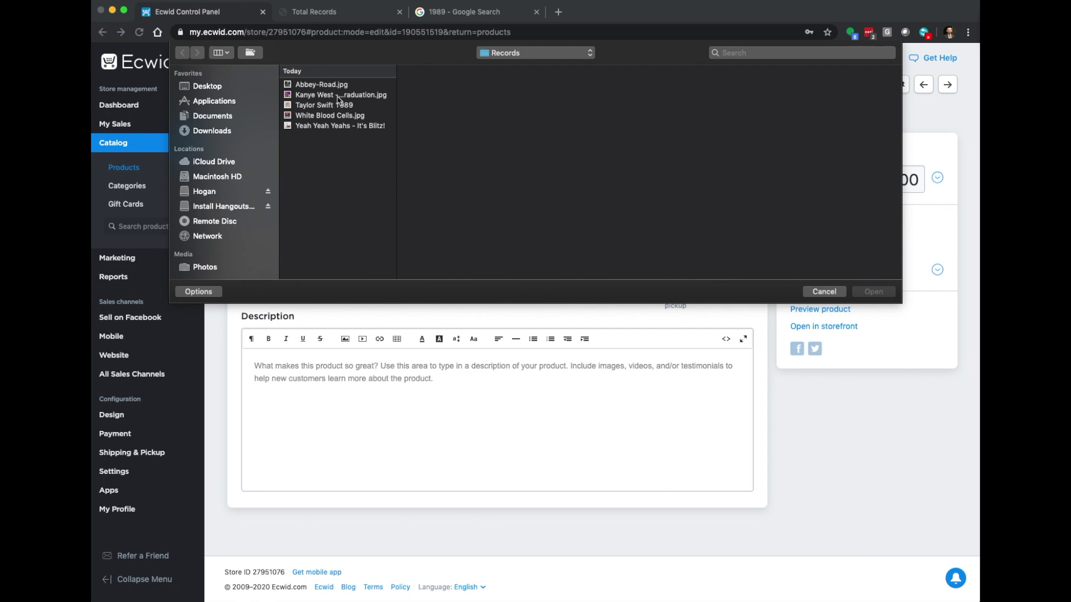
{"action": "double_click", "coordinate": [339, 94]}
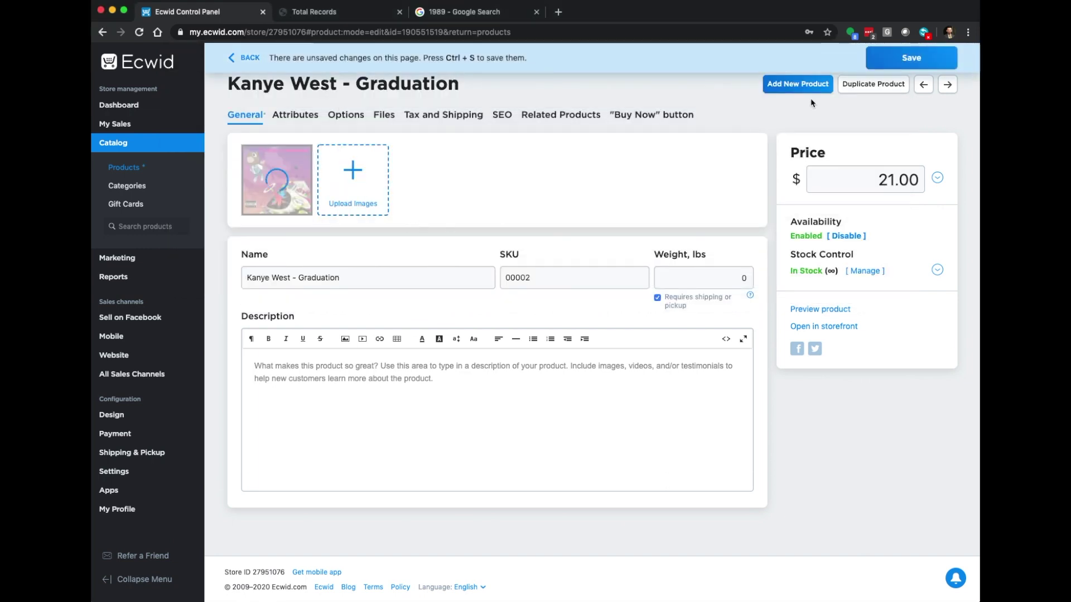
{"action": "left_click", "coordinate": [911, 57]}
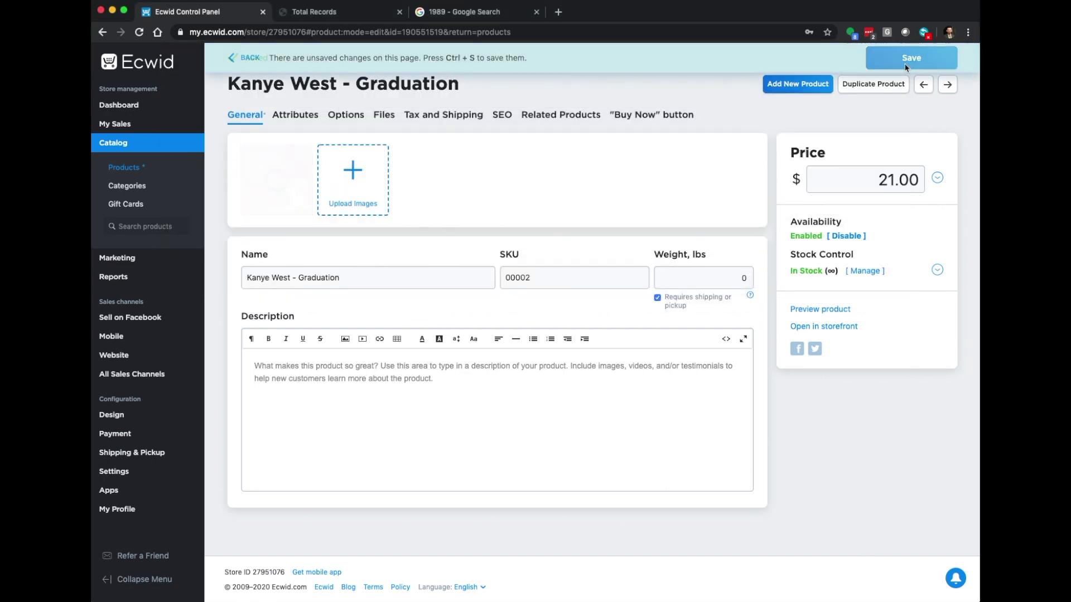
Upload Abbey-Road.jpg as the image of "The Beatles - Abbey Road", and open the "Yeah Yeah Yeas - It's Blitz!" product
{"action": "left_click", "coordinate": [138, 173]}
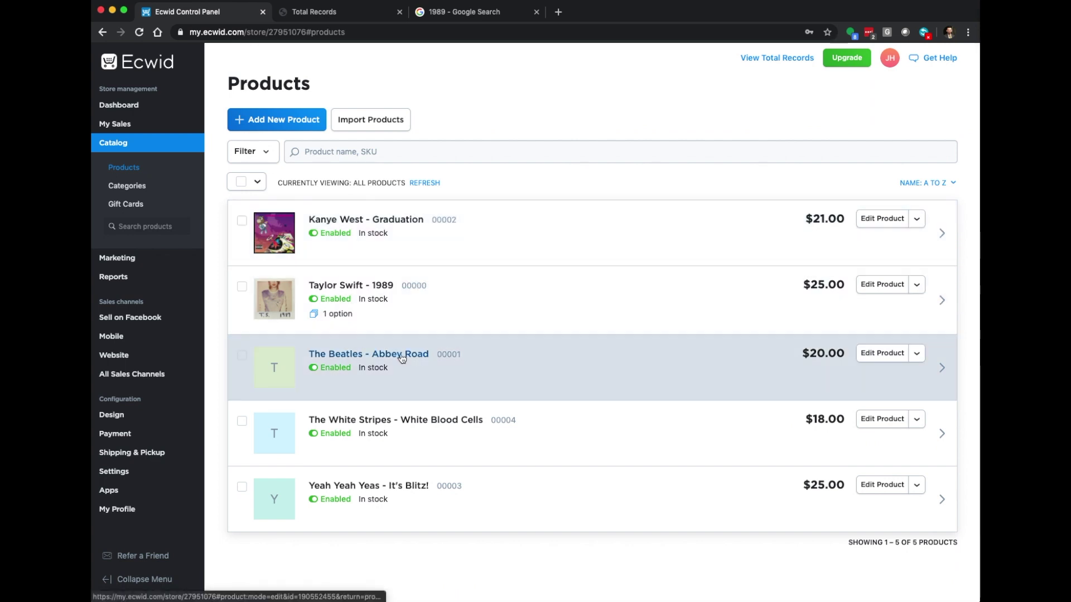
{"action": "left_click", "coordinate": [400, 355]}
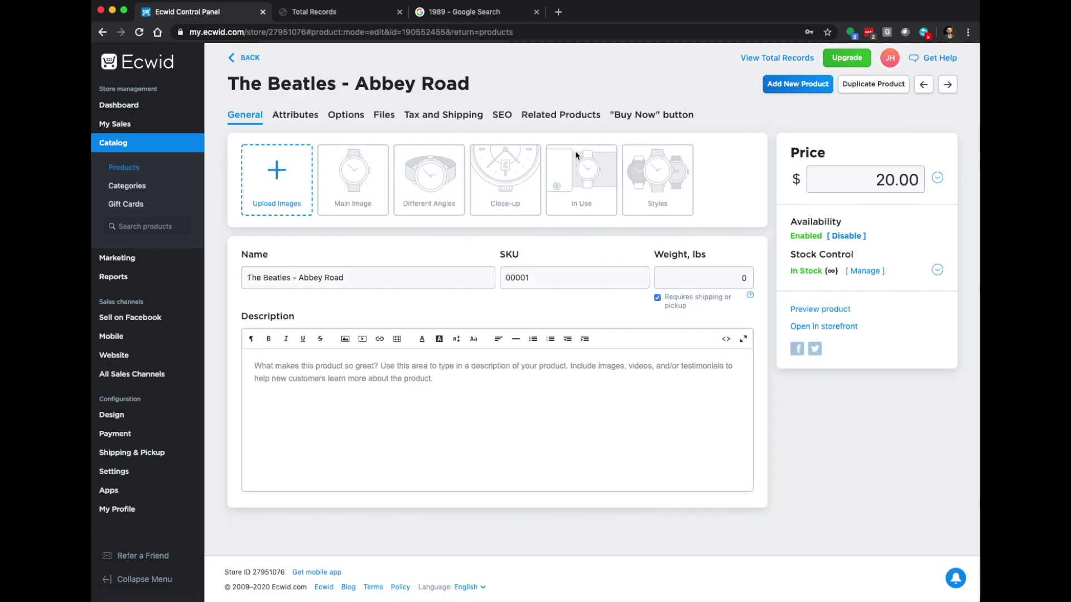
{"action": "left_click", "coordinate": [296, 178]}
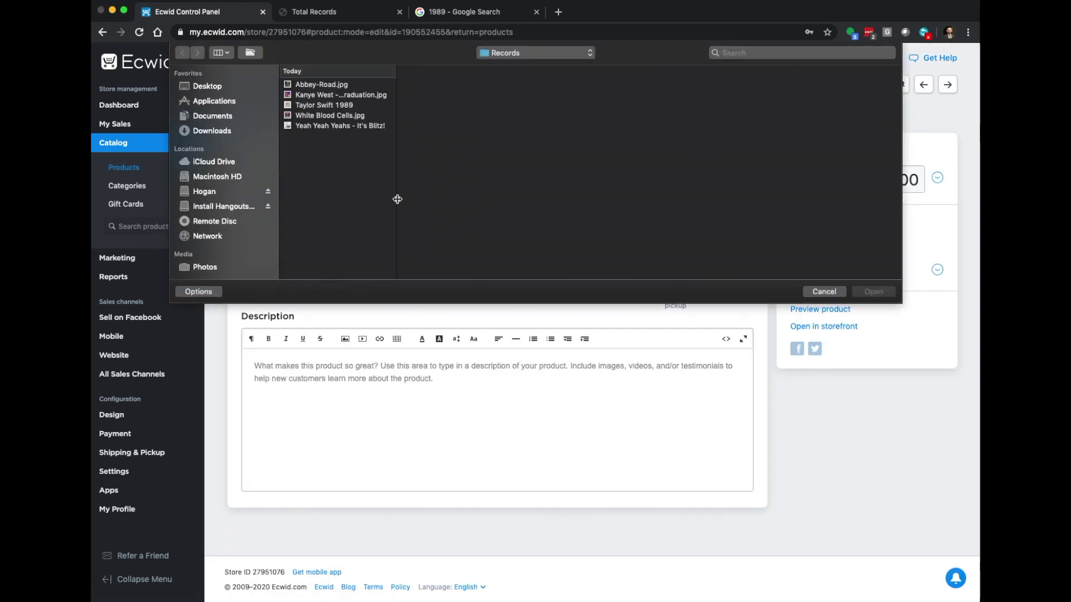
{"action": "double_click", "coordinate": [323, 84]}
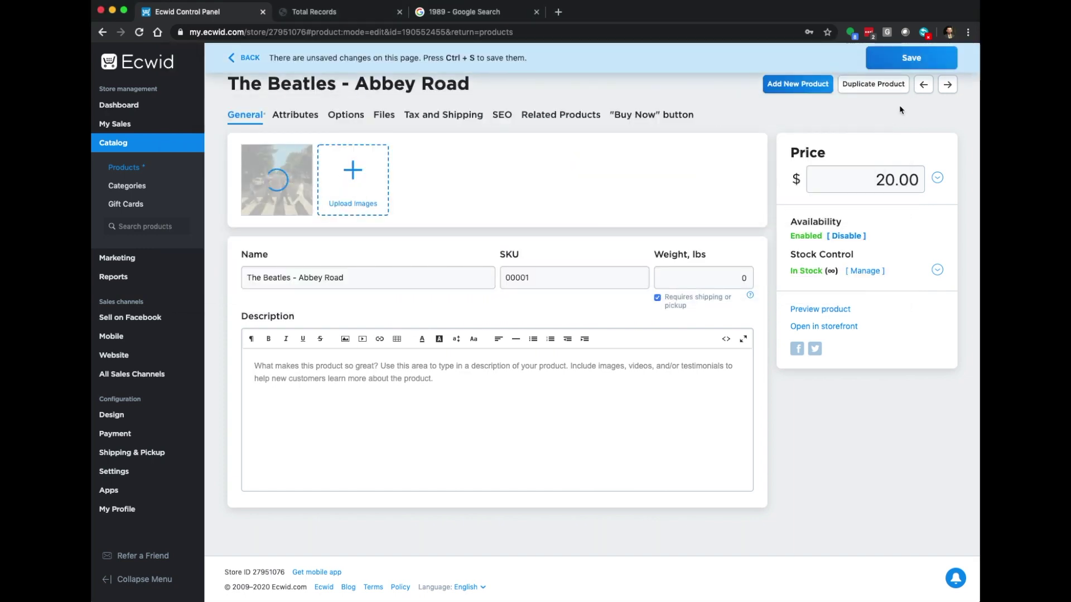
{"action": "left_click", "coordinate": [923, 84]}
{"action": "left_click", "coordinate": [924, 92]}
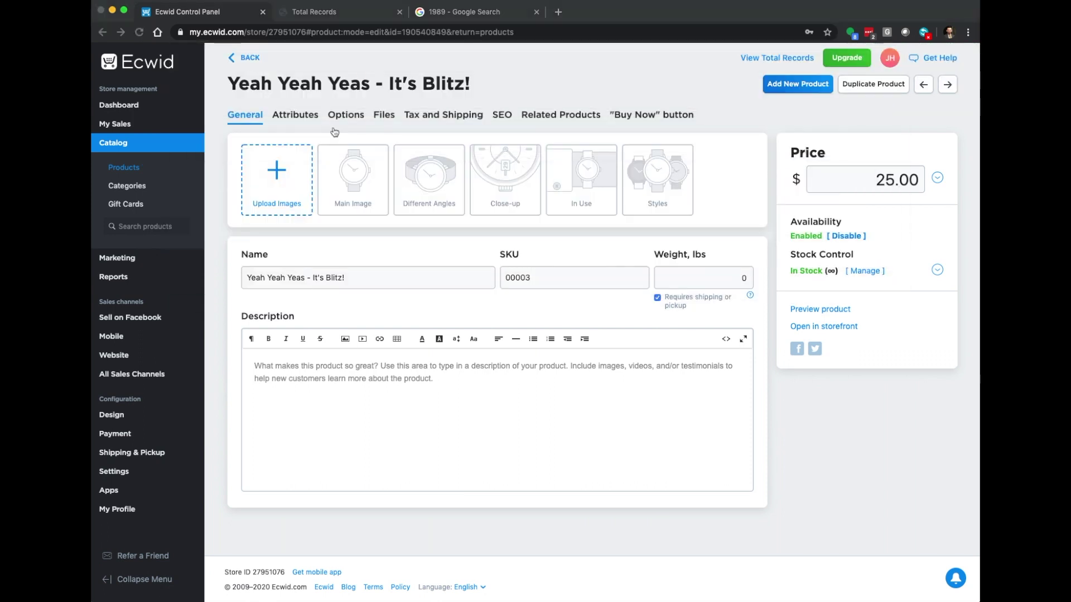
Upload the album cover as the main image of the "It's Blitz!" product, and reload the Total Records storefront to check the product images
{"action": "left_click_drag", "start_coordinate": [334, 131], "coordinate": [335, 132]}
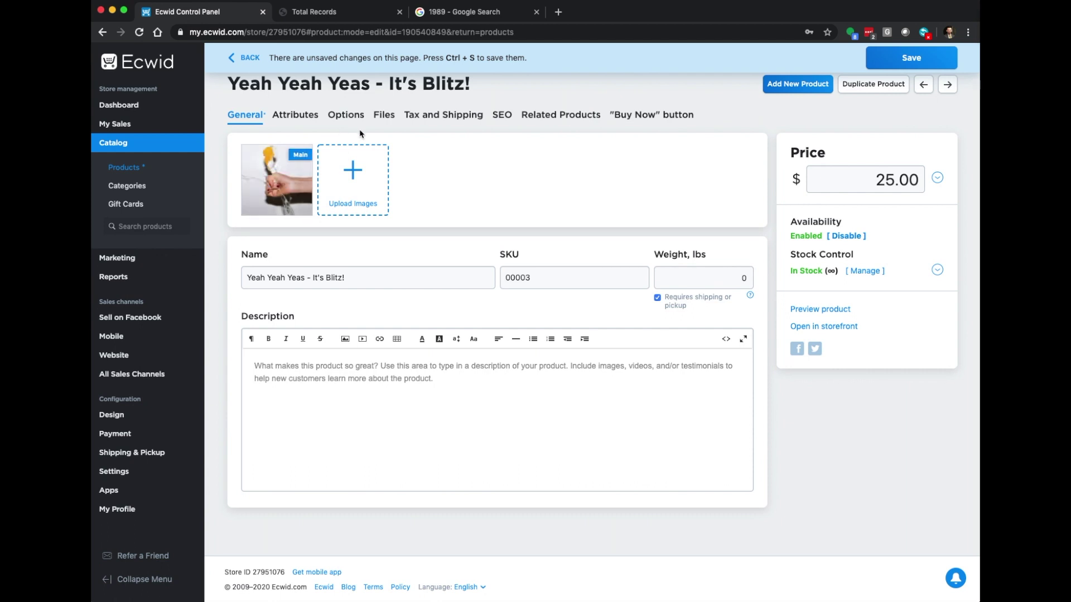
{"action": "left_click", "coordinate": [353, 7]}
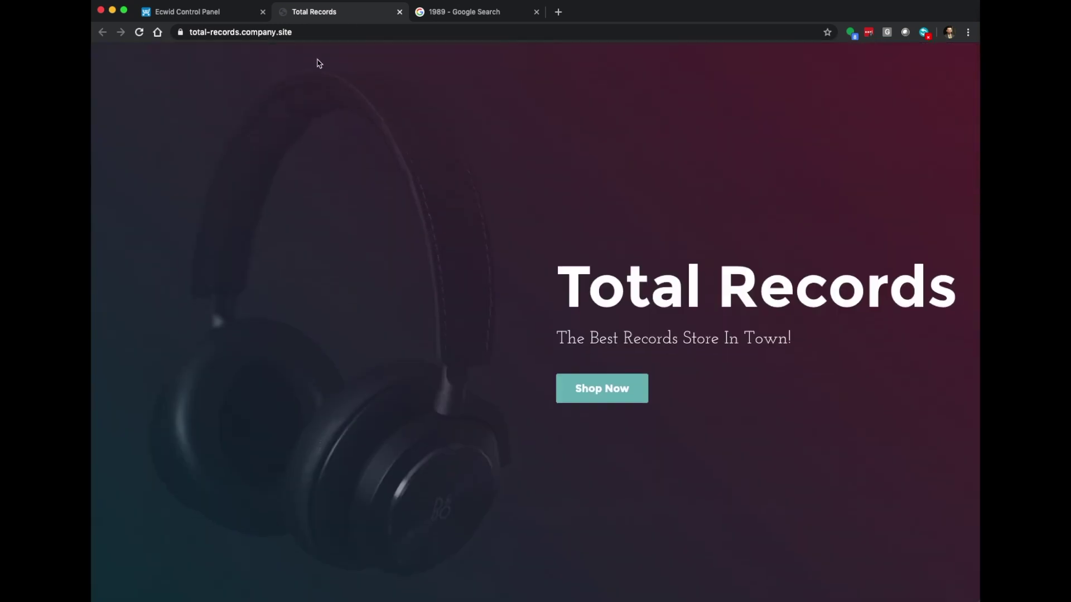
{"action": "left_click", "coordinate": [139, 32]}
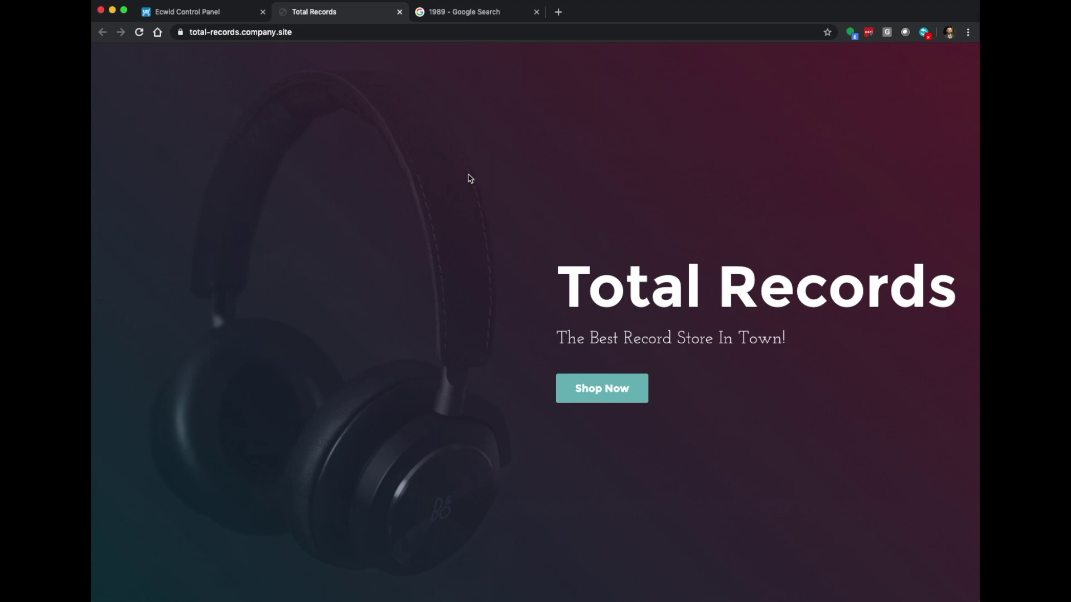
{"action": "scroll", "coordinate": [471, 176], "scroll_direction": "down", "scroll_amount": 4}
{"action": "scroll", "coordinate": [470, 178], "scroll_direction": "down", "scroll_amount": 3}
{"action": "scroll", "coordinate": [470, 178], "scroll_direction": "down", "scroll_amount": 5}
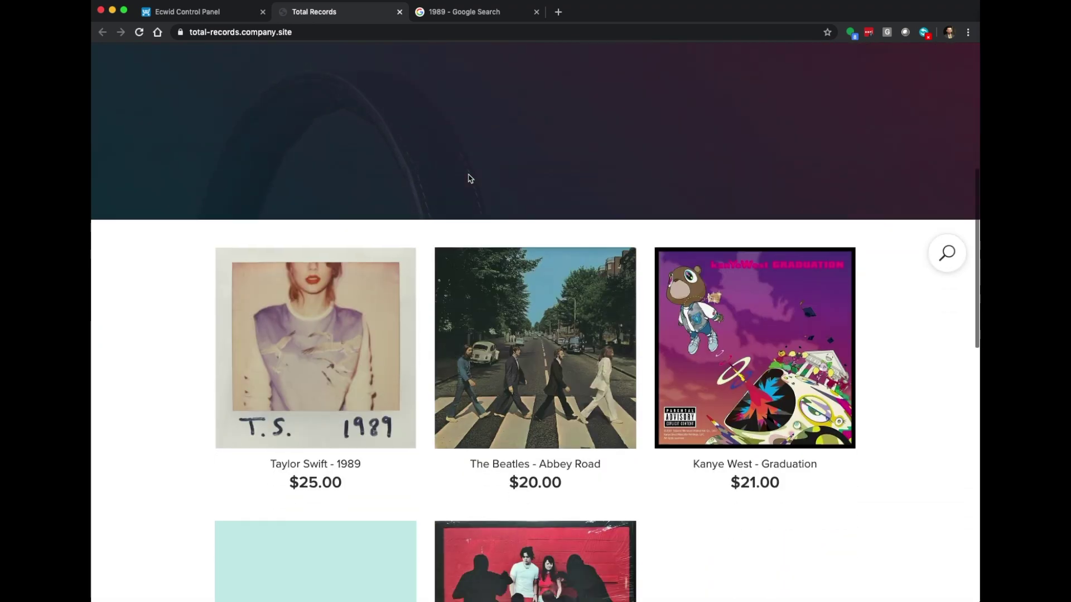
{"action": "scroll", "coordinate": [470, 179], "scroll_direction": "up", "scroll_amount": 3}
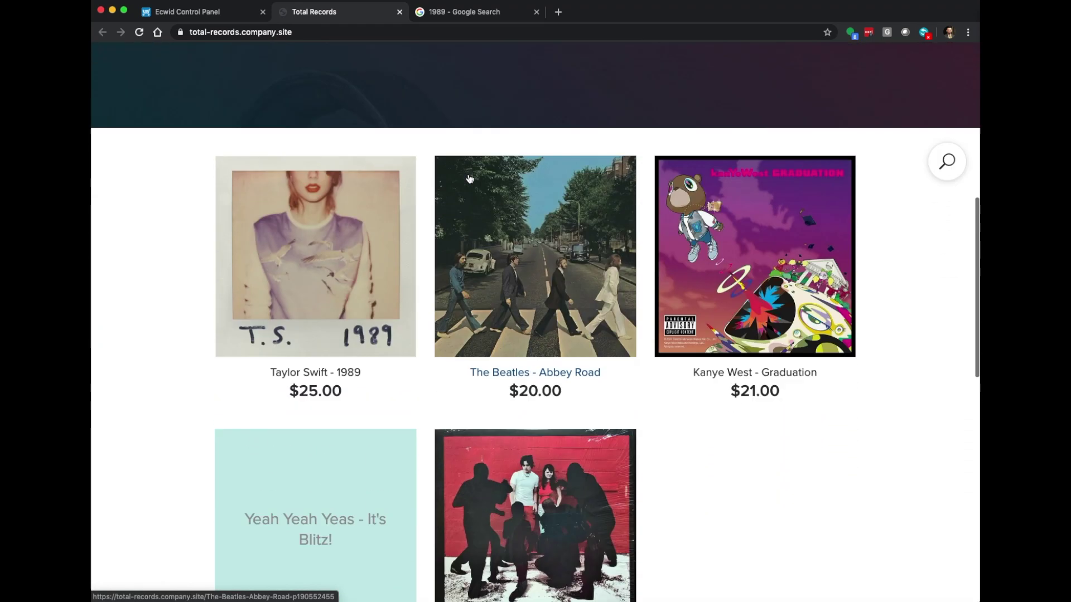
Correct the product name to "Yeah Yeah Yeahs - It's Blitz!", and reload the Total Records storefront to review the product grid
{"action": "left_click", "coordinate": [226, 14]}
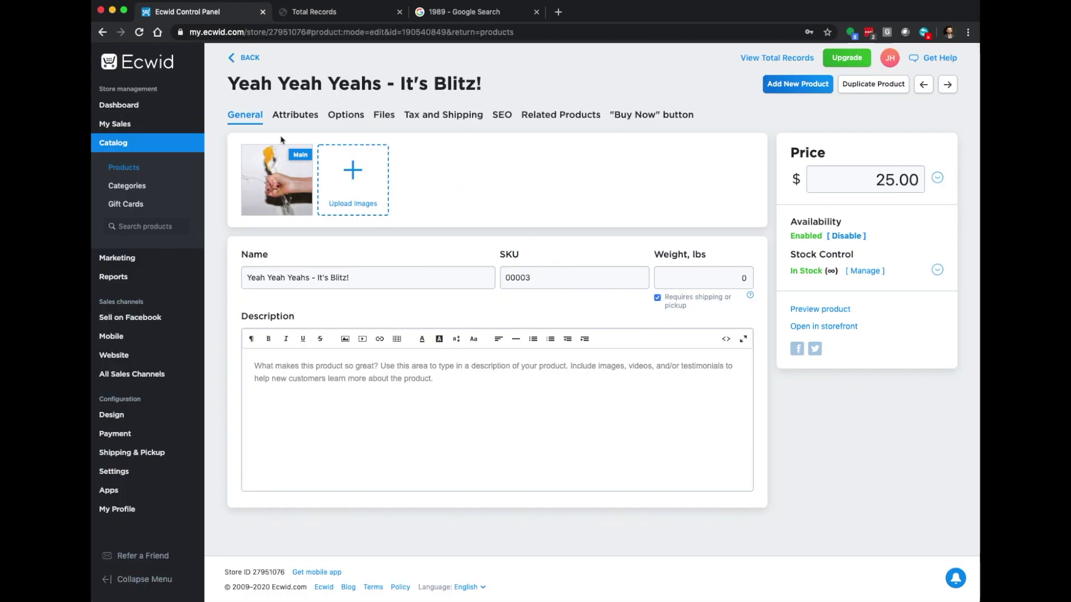
{"action": "left_click", "coordinate": [358, 13]}
{"action": "left_click", "coordinate": [140, 33]}
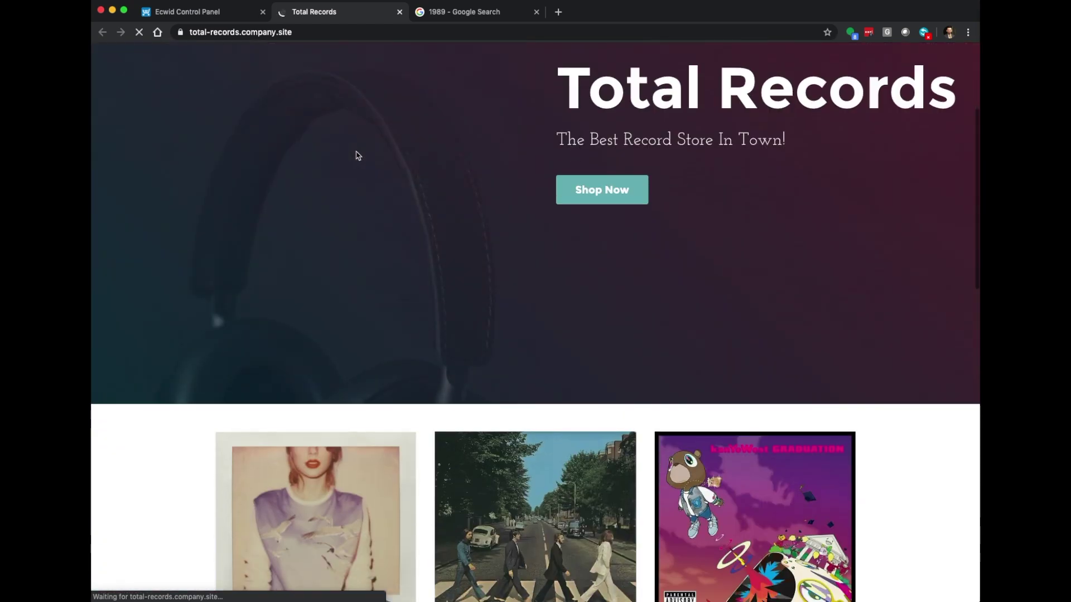
{"action": "scroll", "coordinate": [358, 156], "scroll_direction": "down", "scroll_amount": 6}
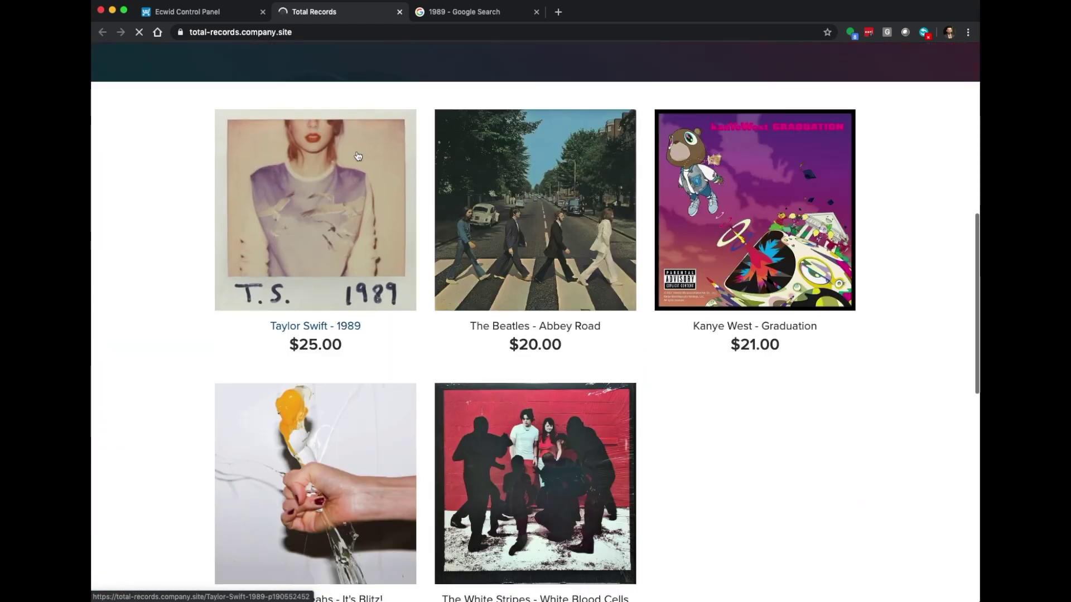
{"action": "scroll", "coordinate": [352, 308], "scroll_direction": "down", "scroll_amount": 3}
{"action": "scroll", "coordinate": [353, 308], "scroll_direction": "up", "scroll_amount": 2}
{"action": "scroll", "coordinate": [351, 307], "scroll_direction": "up", "scroll_amount": 1}
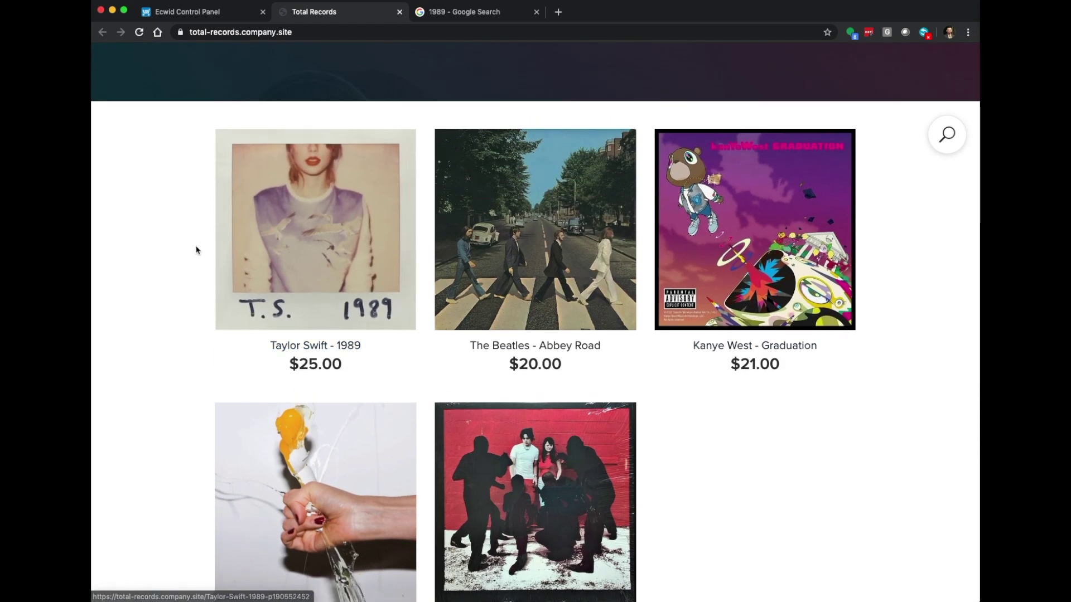
Open the "Taylor Swift - 1989" product in the storefront and compare its prices for the CD and Vinyl formats
{"action": "left_click", "coordinate": [314, 239]}
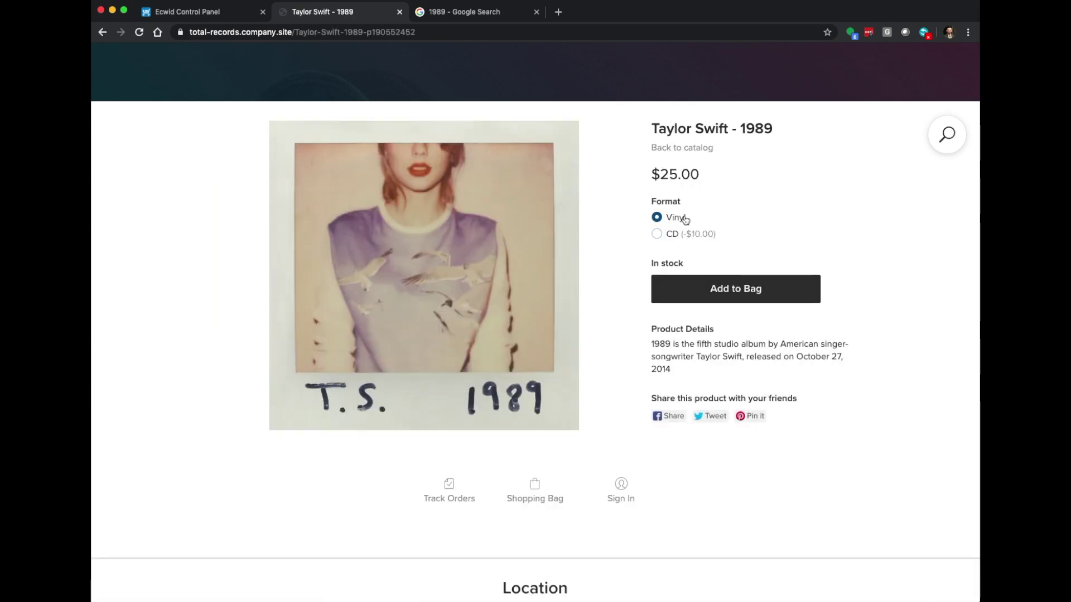
{"action": "left_click", "coordinate": [657, 234]}
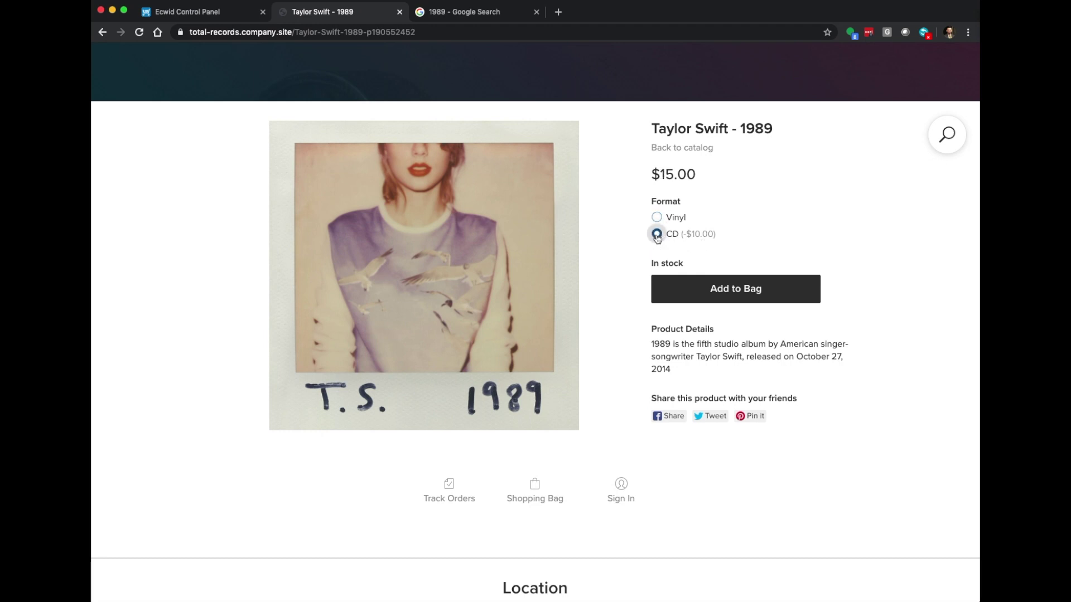
{"action": "left_click_drag", "start_coordinate": [660, 177], "coordinate": [703, 176]}
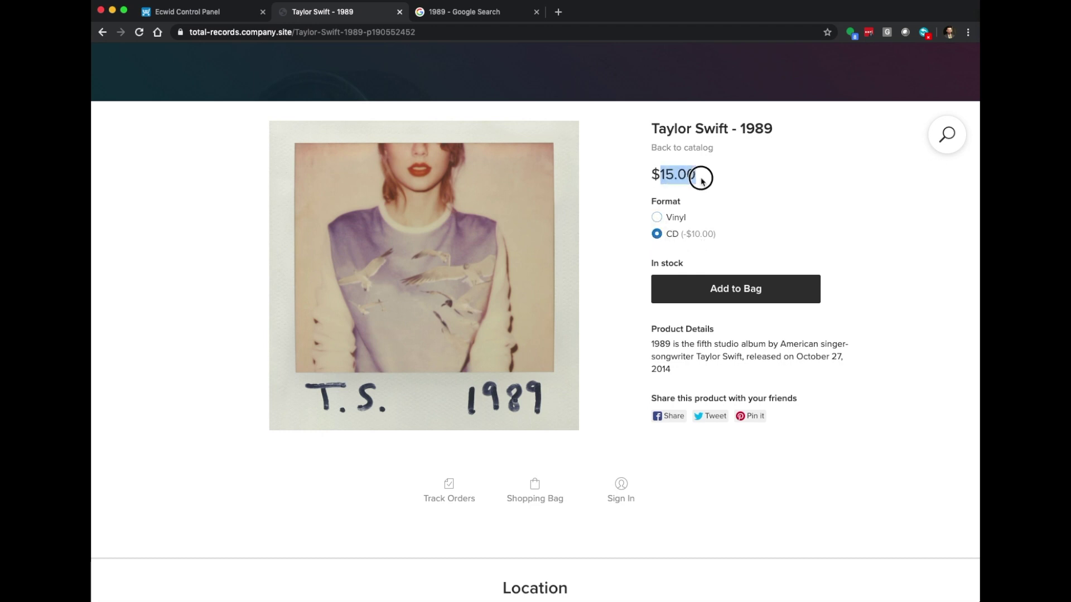
{"action": "left_click", "coordinate": [659, 217]}
{"action": "left_click_drag", "start_coordinate": [659, 170], "coordinate": [710, 175]}
{"action": "left_click", "coordinate": [712, 186]}
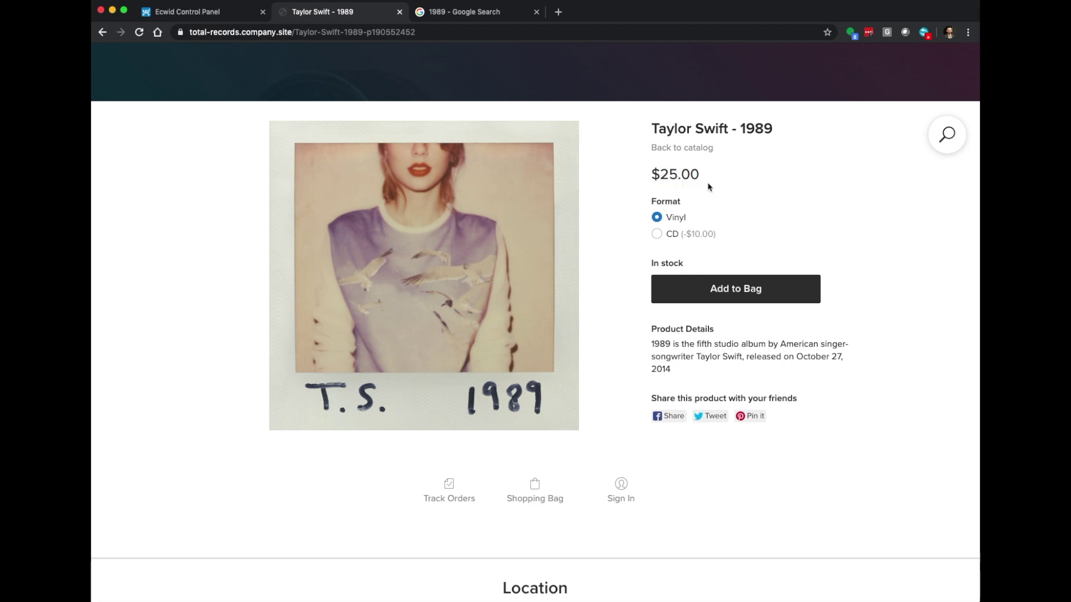
Add the Vinyl format of "Taylor Swift - 1989" to the shopping bag and open the cart
{"action": "scroll", "coordinate": [664, 290], "scroll_direction": "up", "scroll_amount": 3}
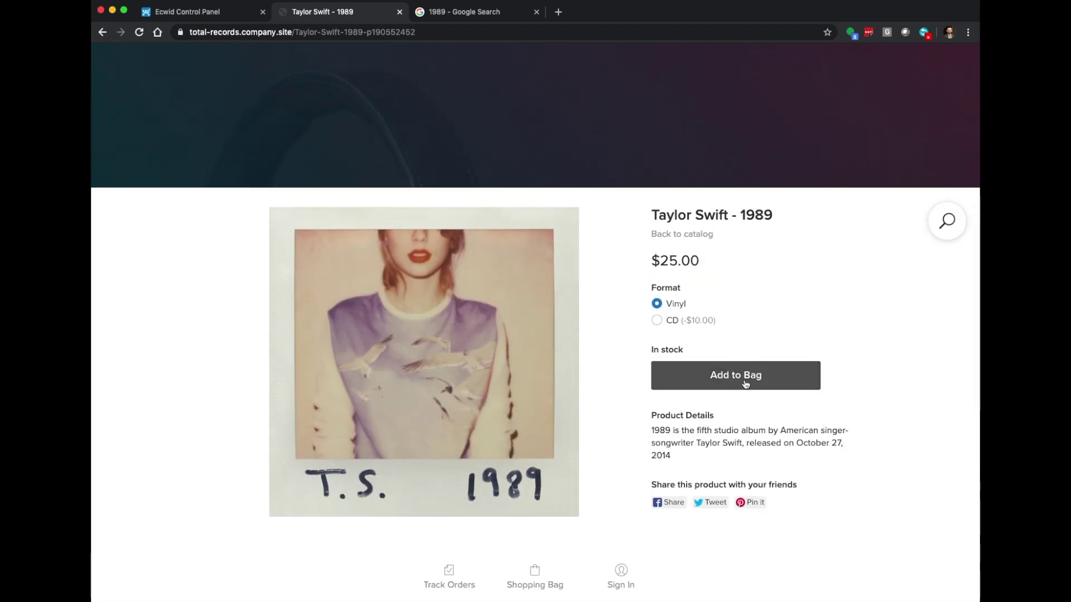
{"action": "left_click", "coordinate": [745, 384]}
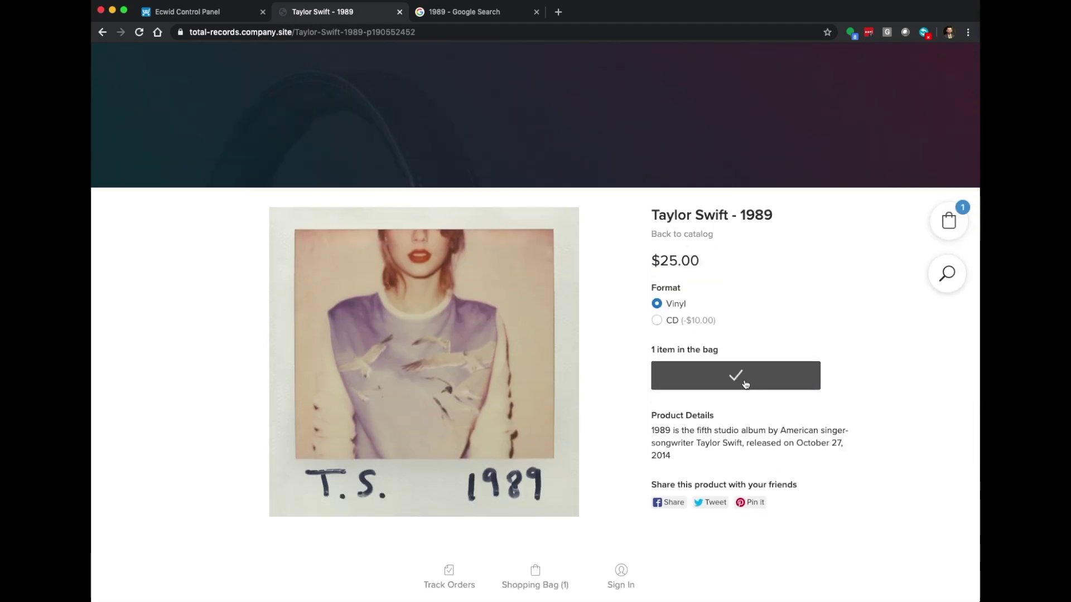
{"action": "left_click", "coordinate": [960, 227]}
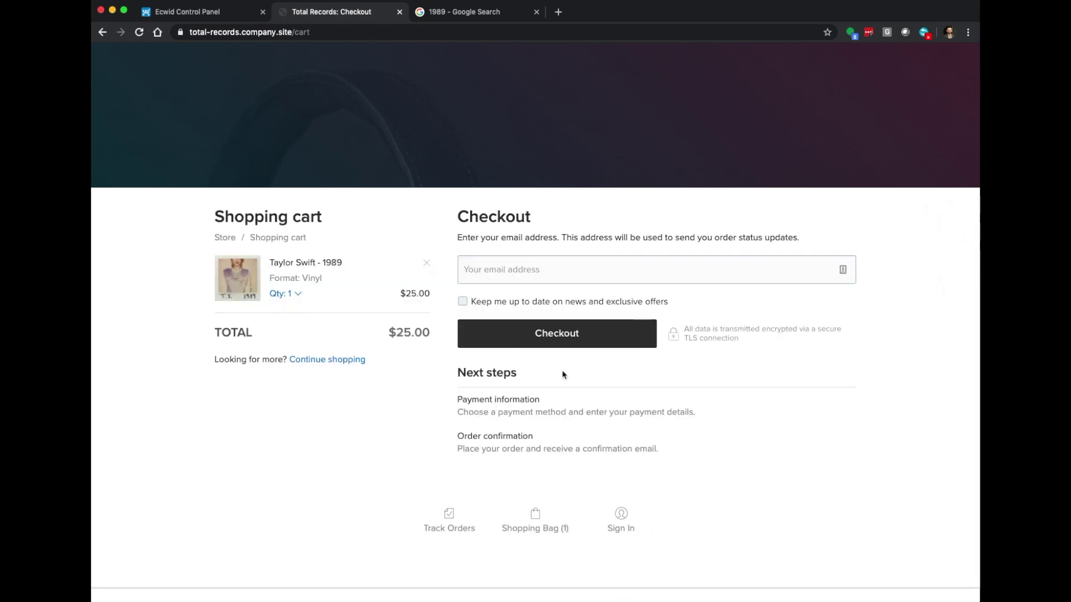
Return from the cart to the home page at total-records.company.site and look over the whole page
{"action": "left_click", "coordinate": [207, 17]}
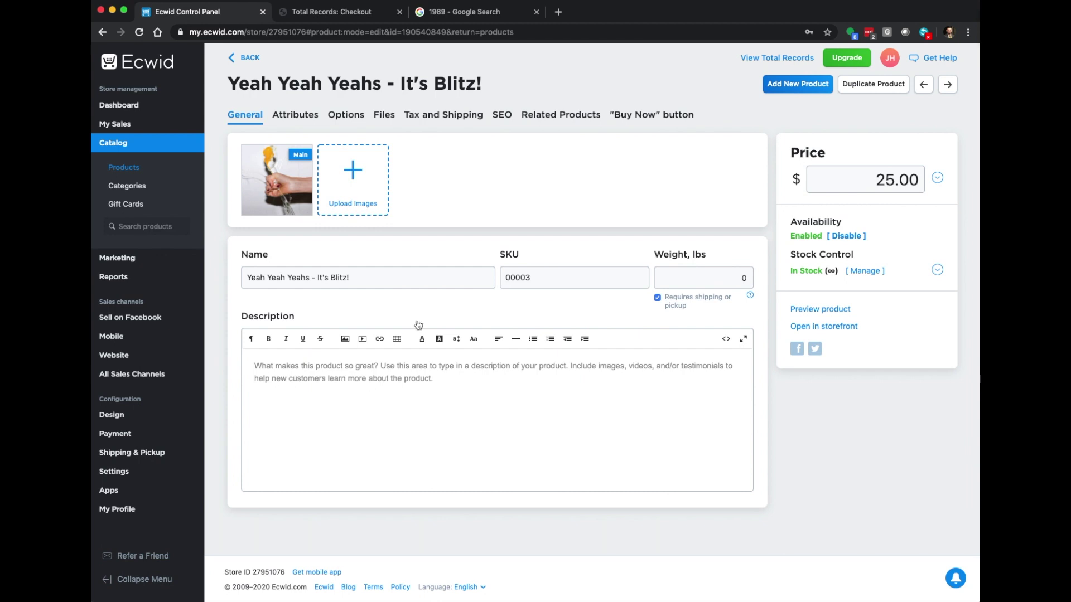
{"action": "left_click", "coordinate": [333, 12]}
{"action": "scroll", "coordinate": [459, 279], "scroll_direction": "up", "scroll_amount": 10}
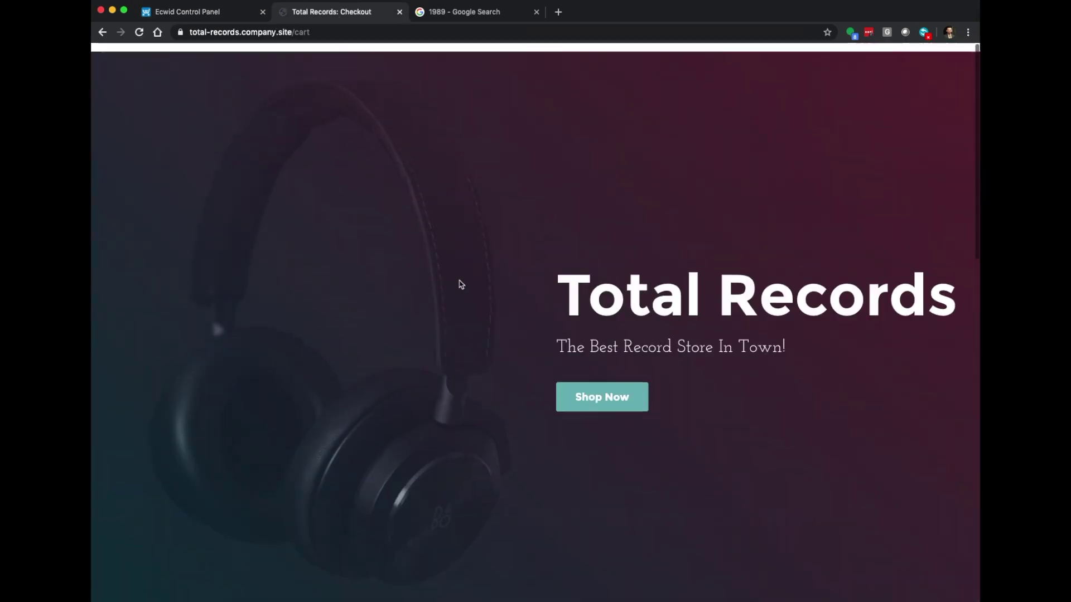
{"action": "left_click", "coordinate": [293, 35]}
{"action": "left_click_drag", "start_coordinate": [334, 32], "coordinate": [312, 32]}
{"action": "key", "text": "BackSpace"}
{"action": "key", "text": "Return"}
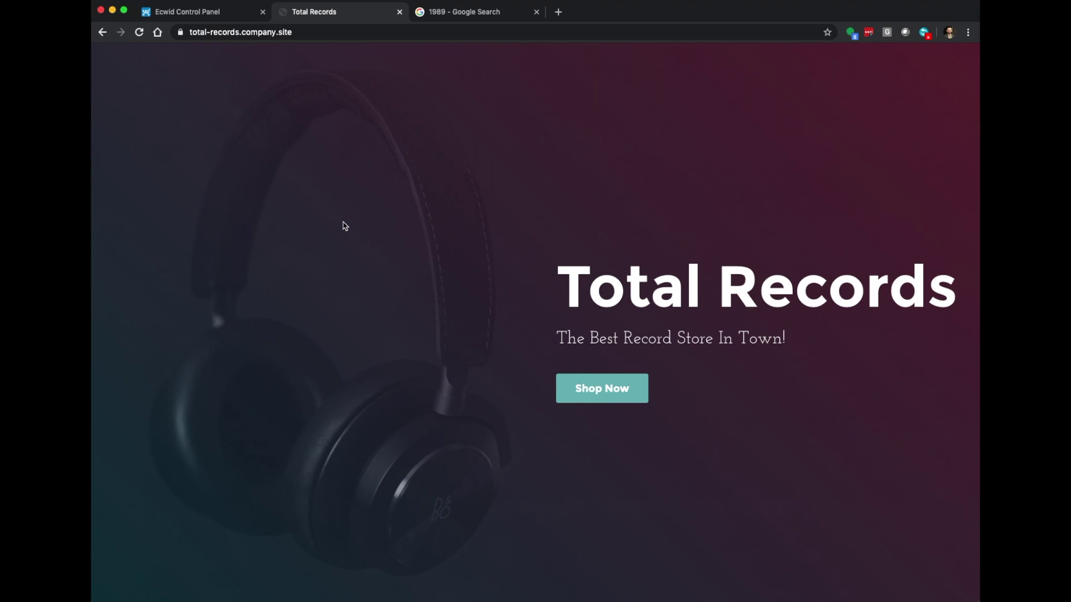
{"action": "scroll", "coordinate": [344, 226], "scroll_direction": "down", "scroll_amount": 9}
{"action": "scroll", "coordinate": [343, 228], "scroll_direction": "down", "scroll_amount": 4}
{"action": "scroll", "coordinate": [342, 229], "scroll_direction": "up", "scroll_amount": 13}
{"action": "left_click", "coordinate": [212, 15]}
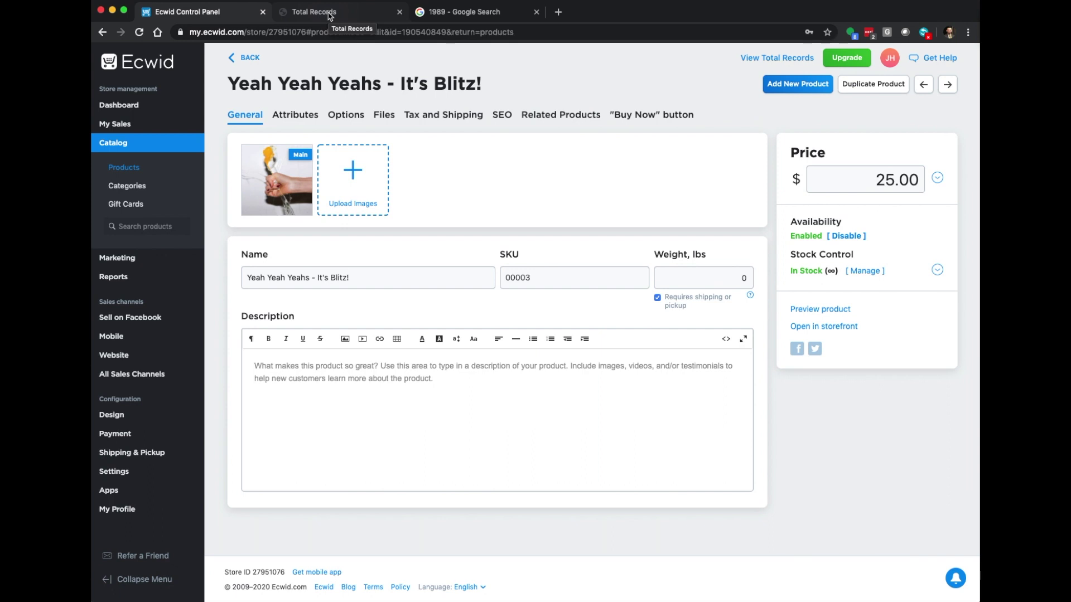
{"action": "left_click", "coordinate": [330, 15]}
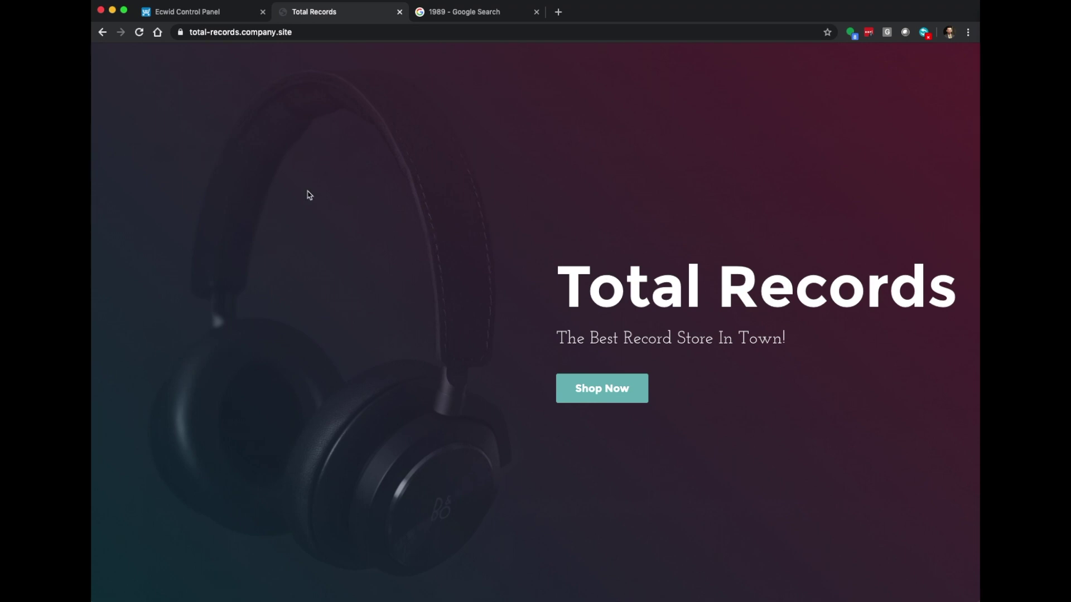
Walk through buying "Taylor Swift - 1989" from the catalog, comparing CD and Vinyl prices and checking the cart total at checkout
{"action": "left_click", "coordinate": [597, 394]}
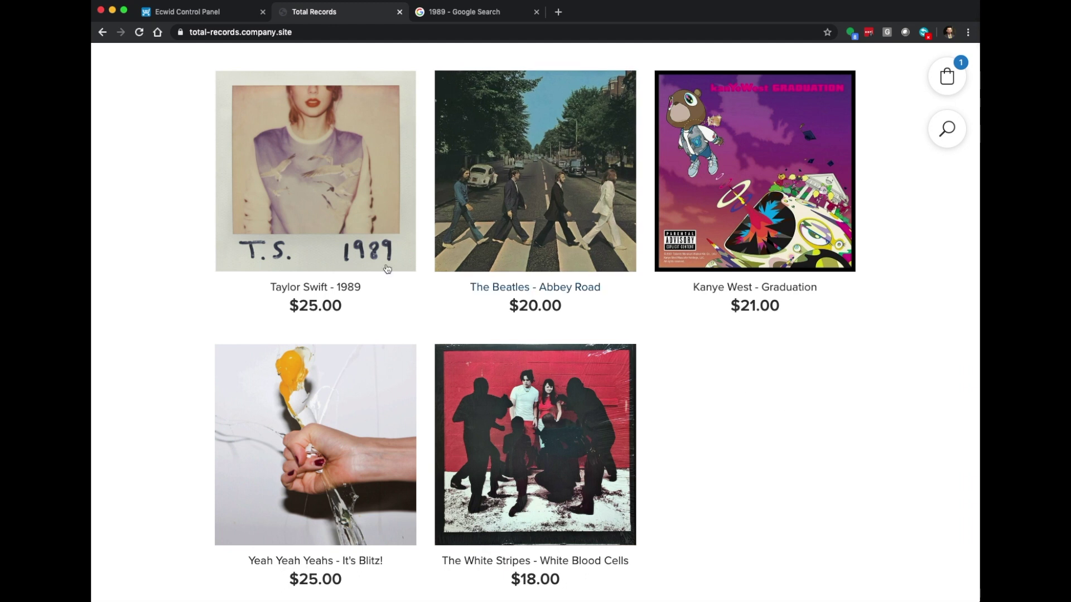
{"action": "left_click", "coordinate": [343, 215]}
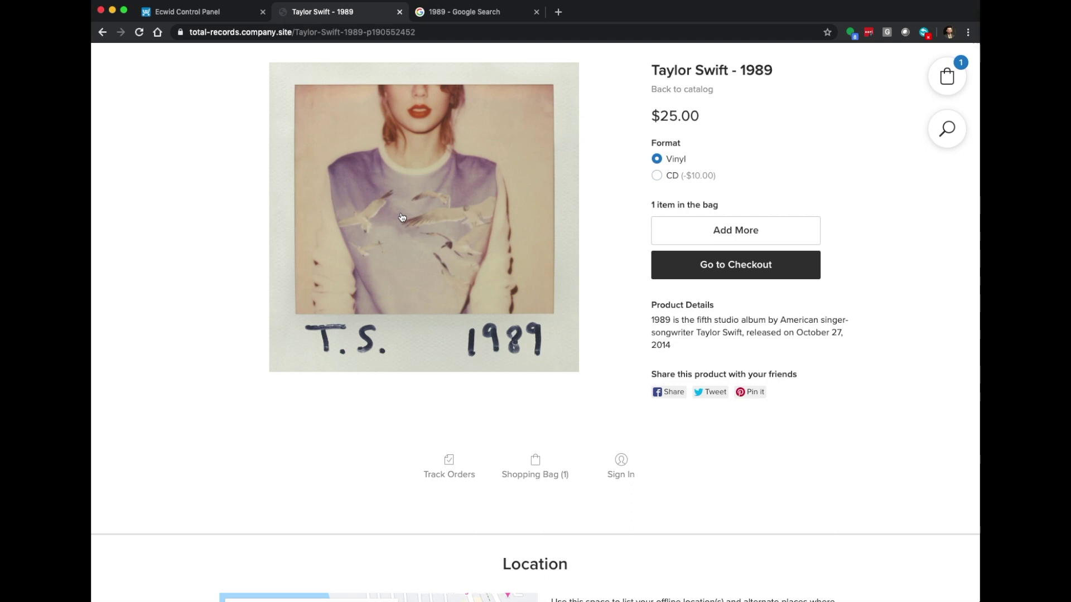
{"action": "left_click", "coordinate": [658, 176]}
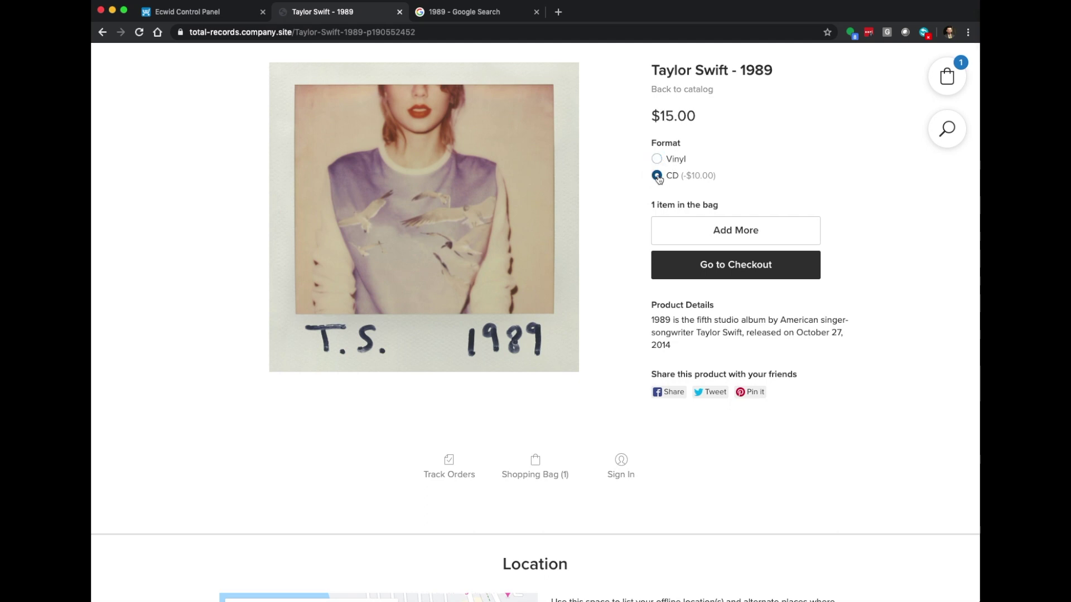
{"action": "left_click_drag", "start_coordinate": [660, 115], "coordinate": [698, 118]}
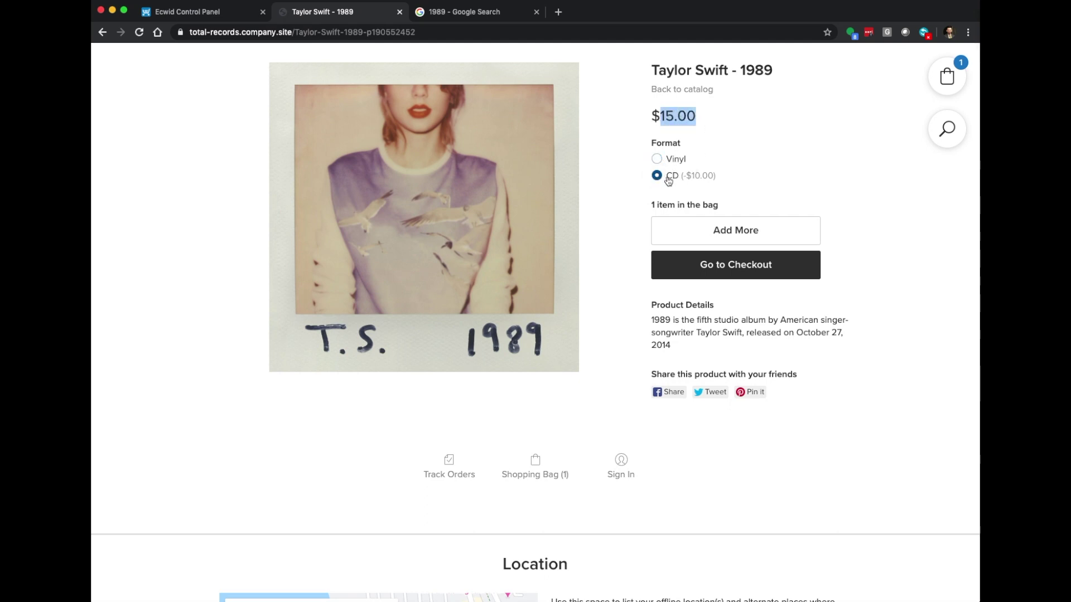
{"action": "left_click", "coordinate": [657, 160]}
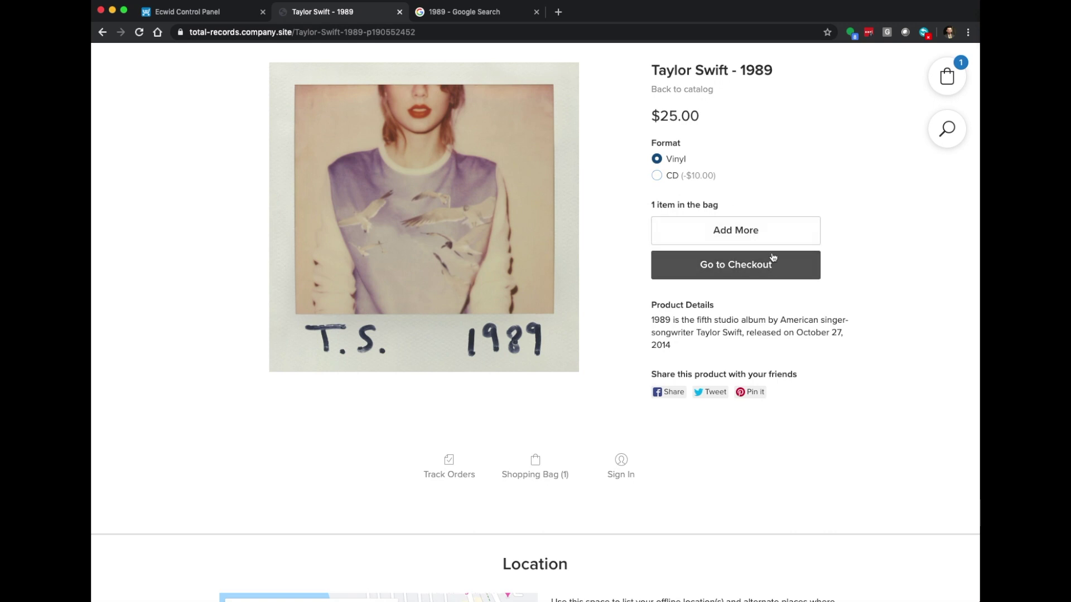
{"action": "left_click", "coordinate": [753, 272]}
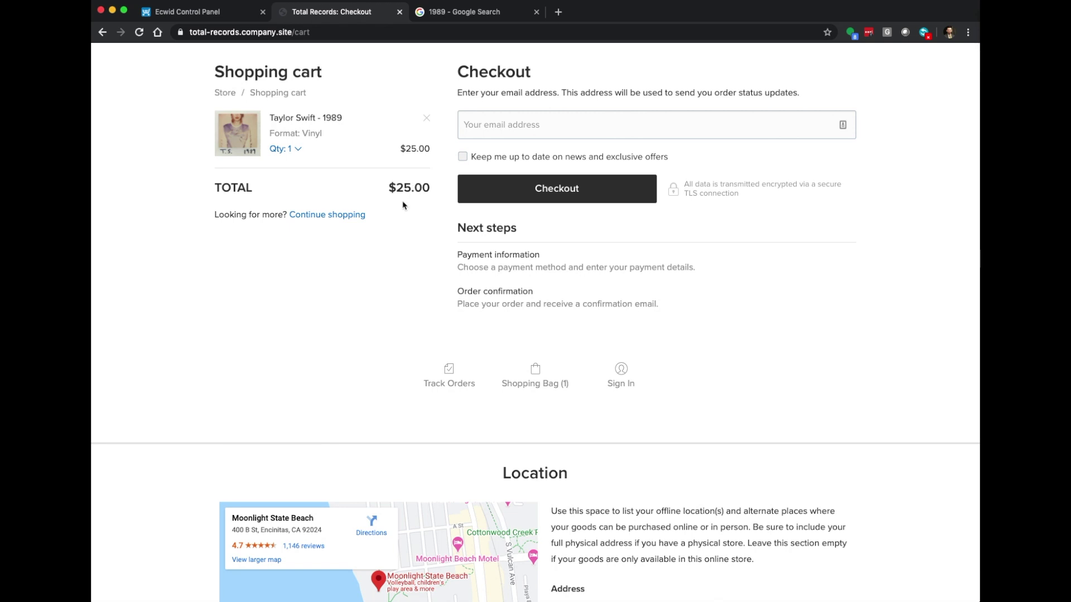
{"action": "left_click_drag", "start_coordinate": [397, 191], "coordinate": [424, 192]}
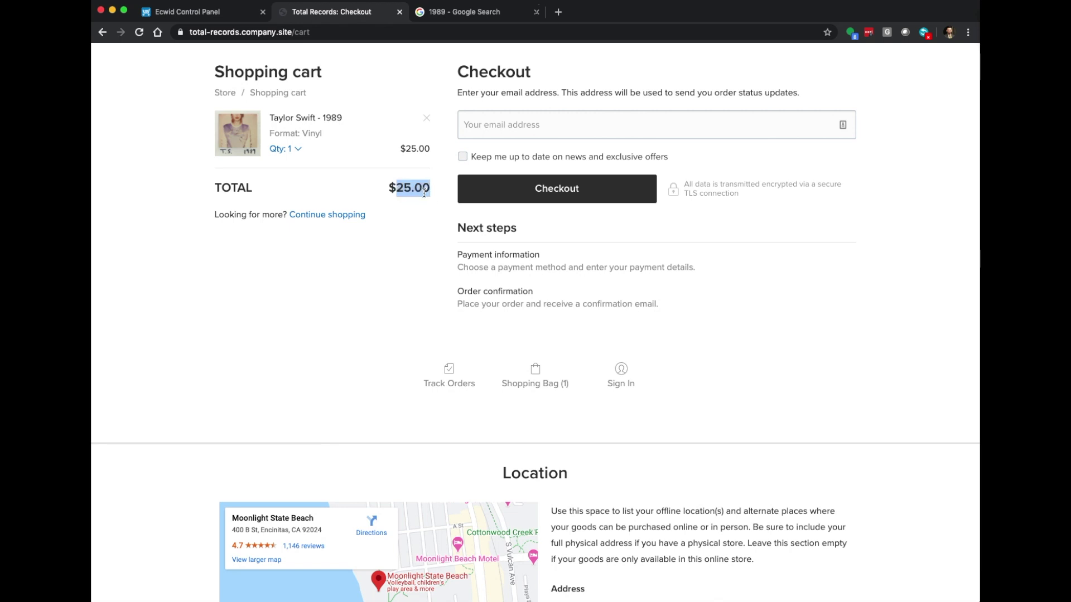
Go back to the Total Records home page and view the record covers and prices in the product grid
{"action": "key", "text": "super+l"}
{"action": "type", "text": "t"}
{"action": "key", "text": "Return"}
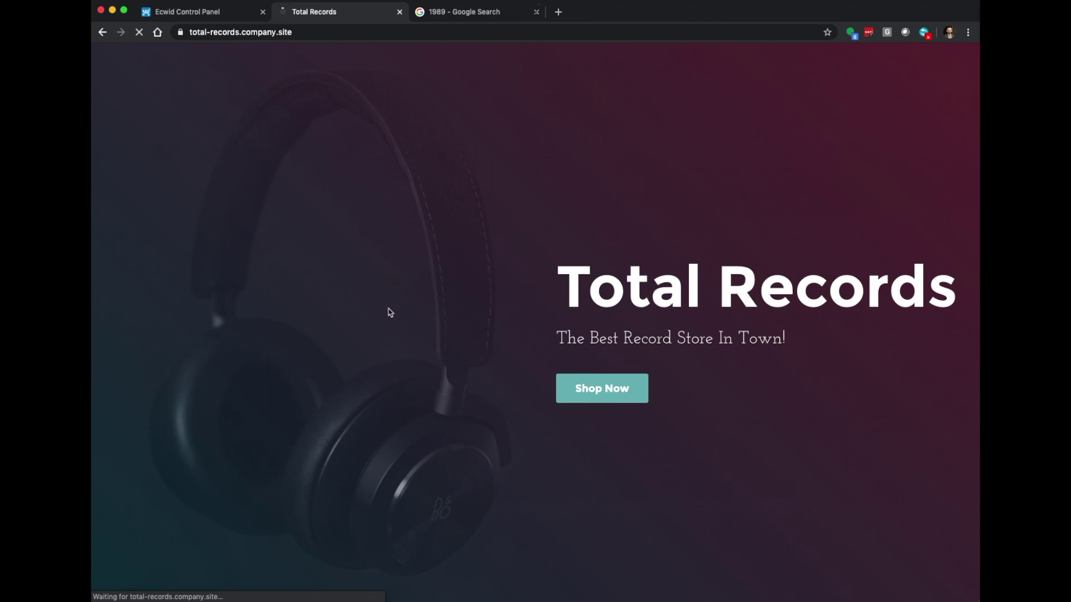
{"action": "scroll", "coordinate": [390, 313], "scroll_direction": "down", "scroll_amount": 7}
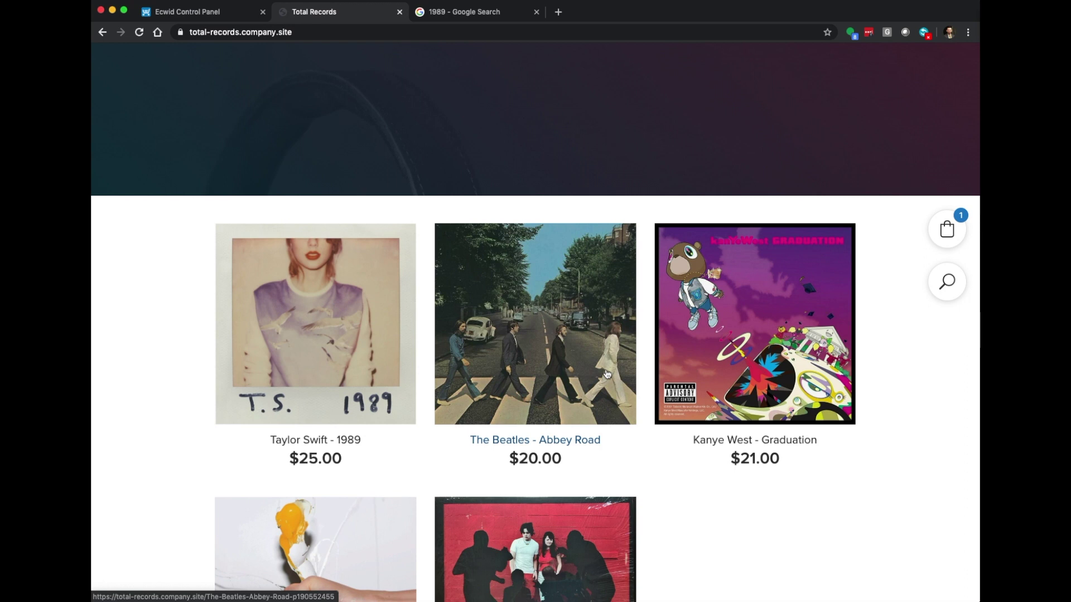
{"action": "scroll", "coordinate": [674, 430], "scroll_direction": "down", "scroll_amount": 3}
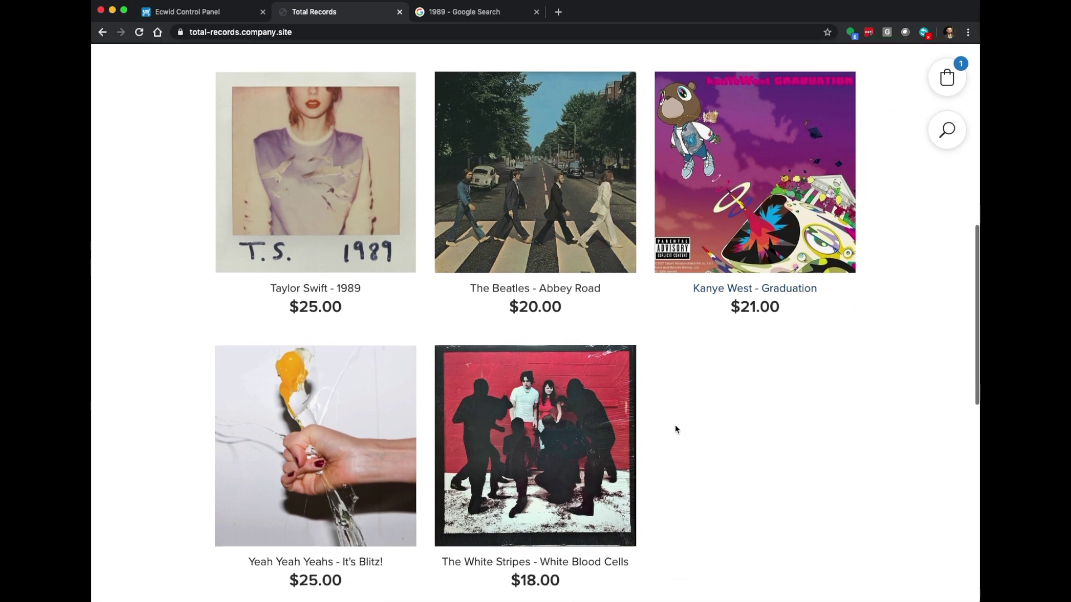